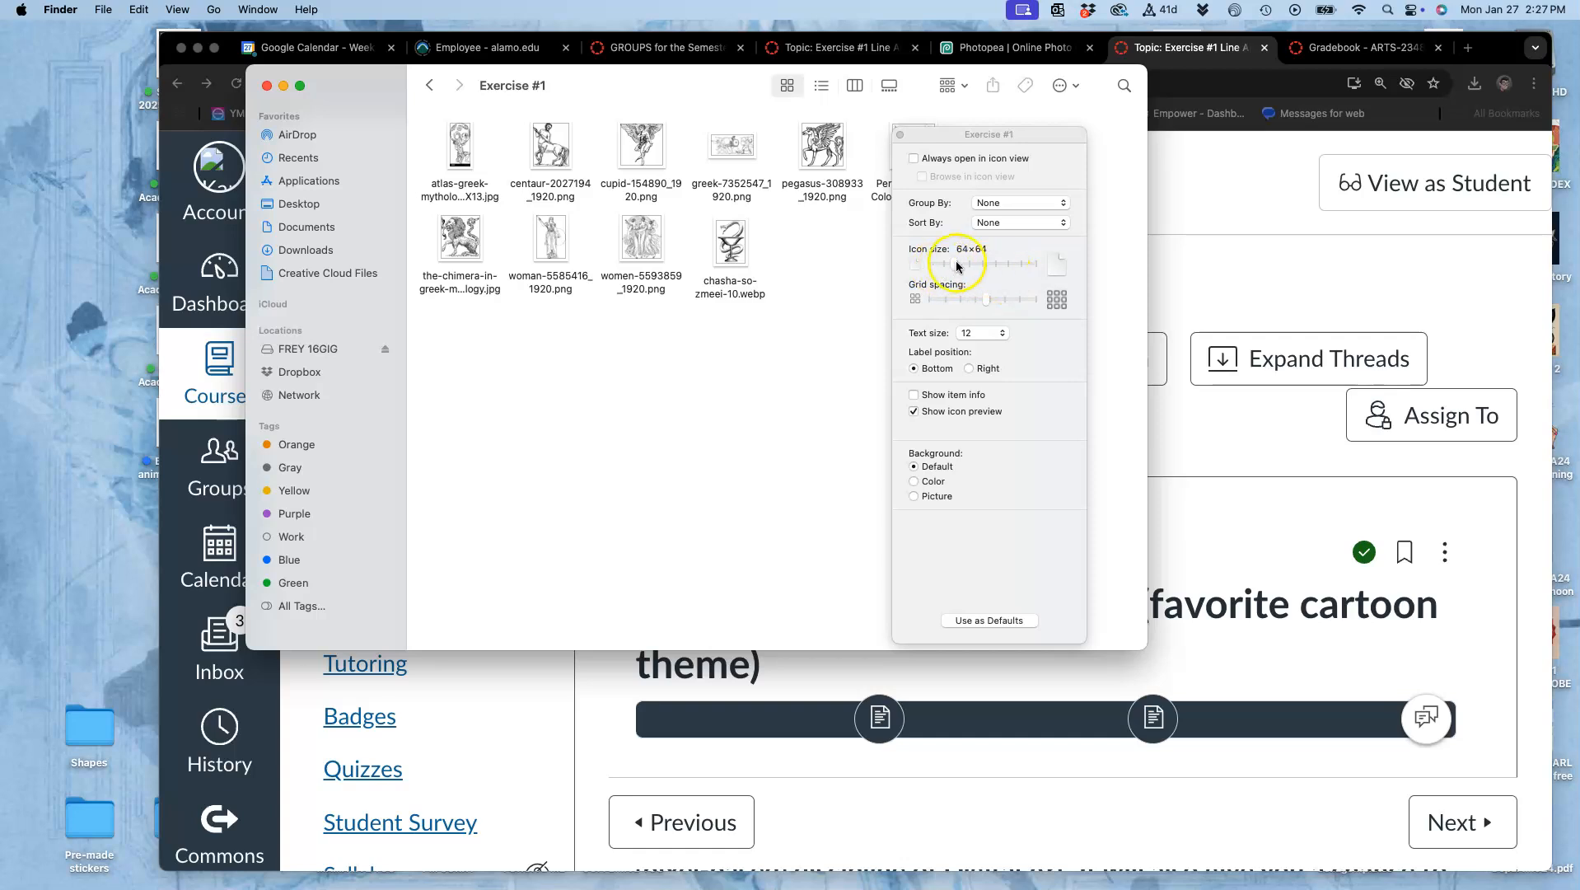
Show the Exercise #1 folder's images as 324×324 icons grouped by name in a wider window.
left_click_drag(953, 264, 863, 295)
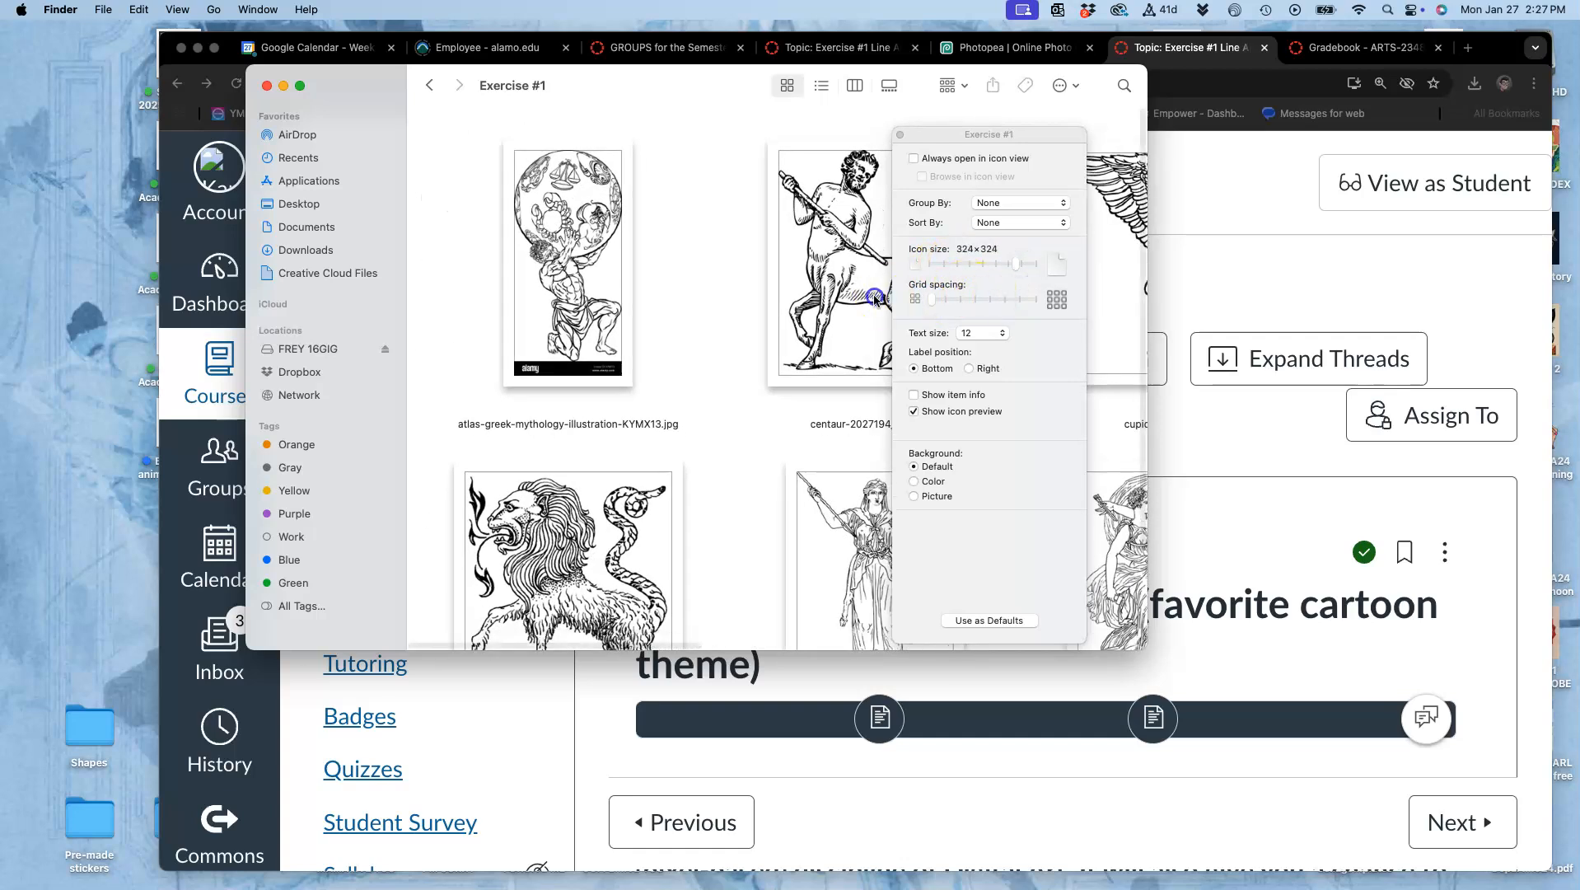
left_click(1024, 202)
left_click(1009, 236)
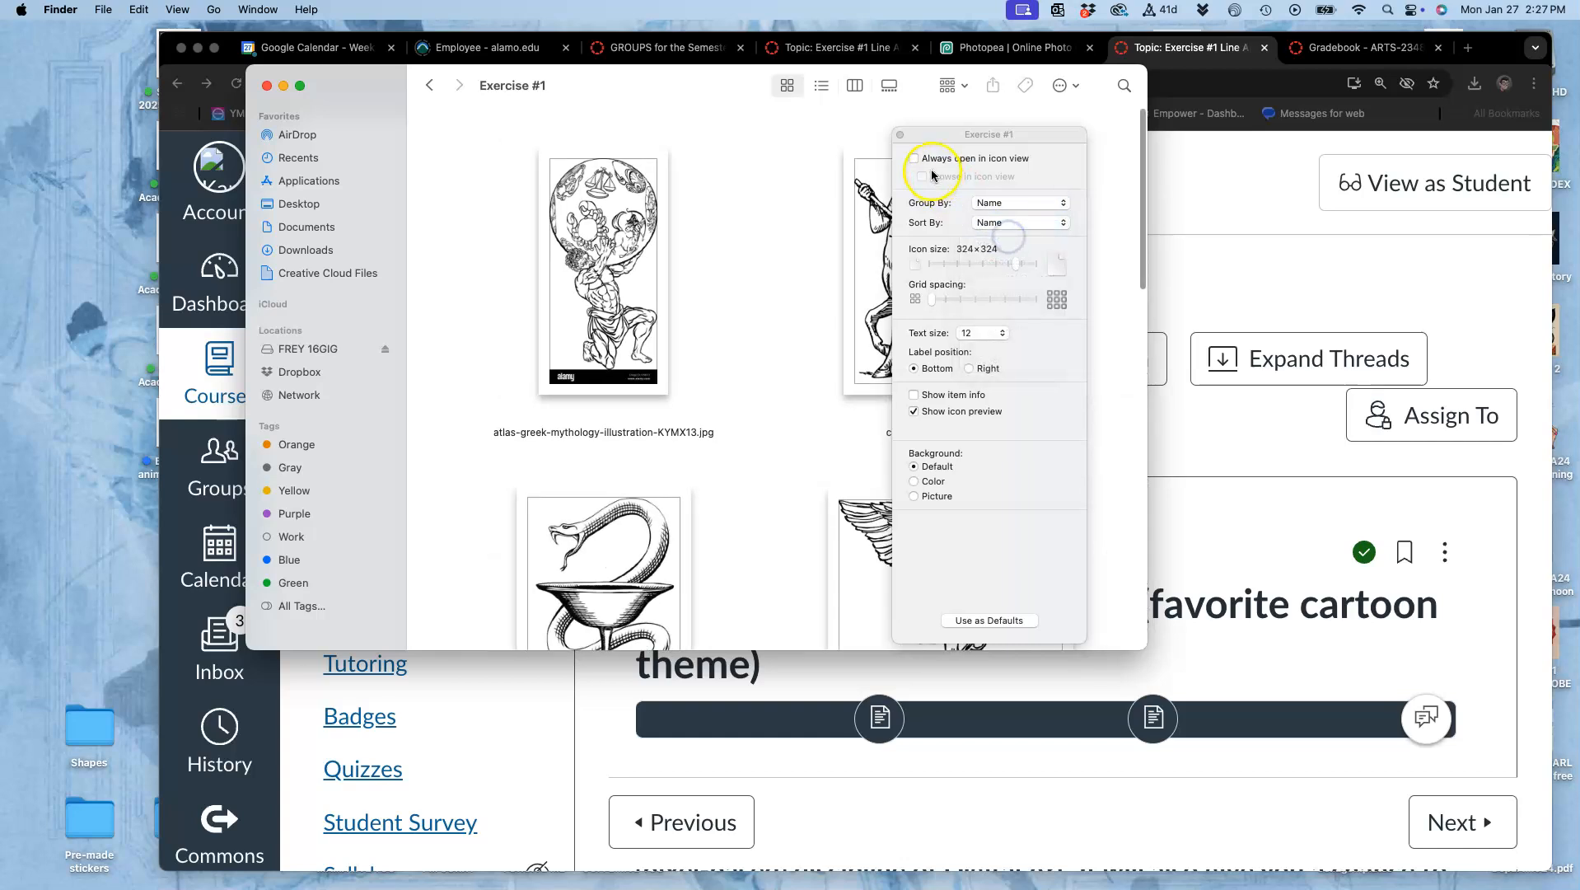
left_click(900, 135)
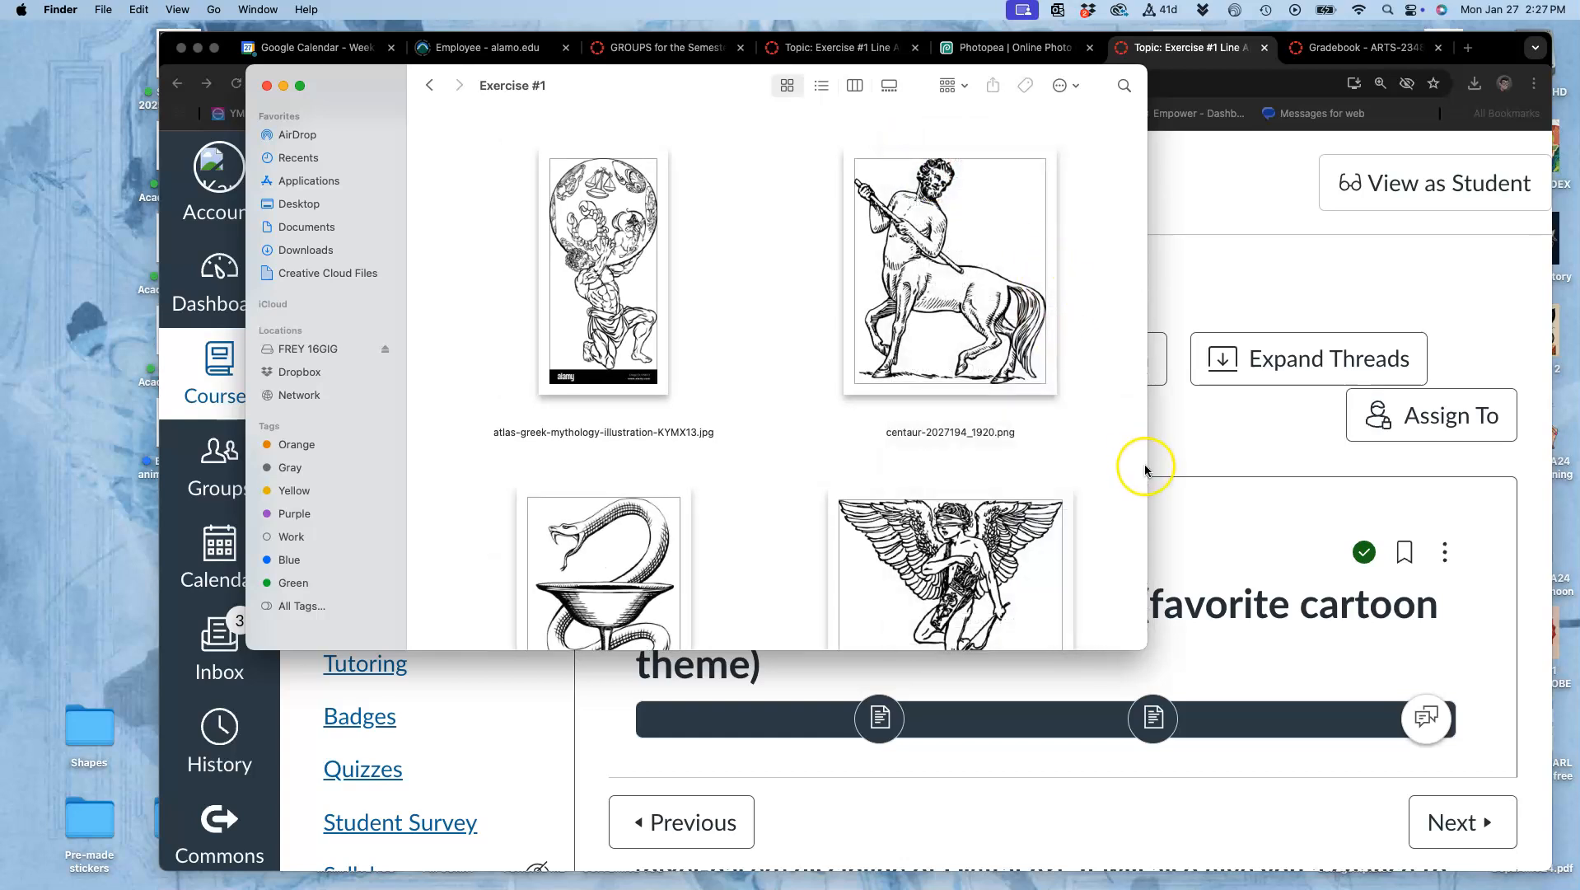
left_click_drag(1146, 463, 1366, 458)
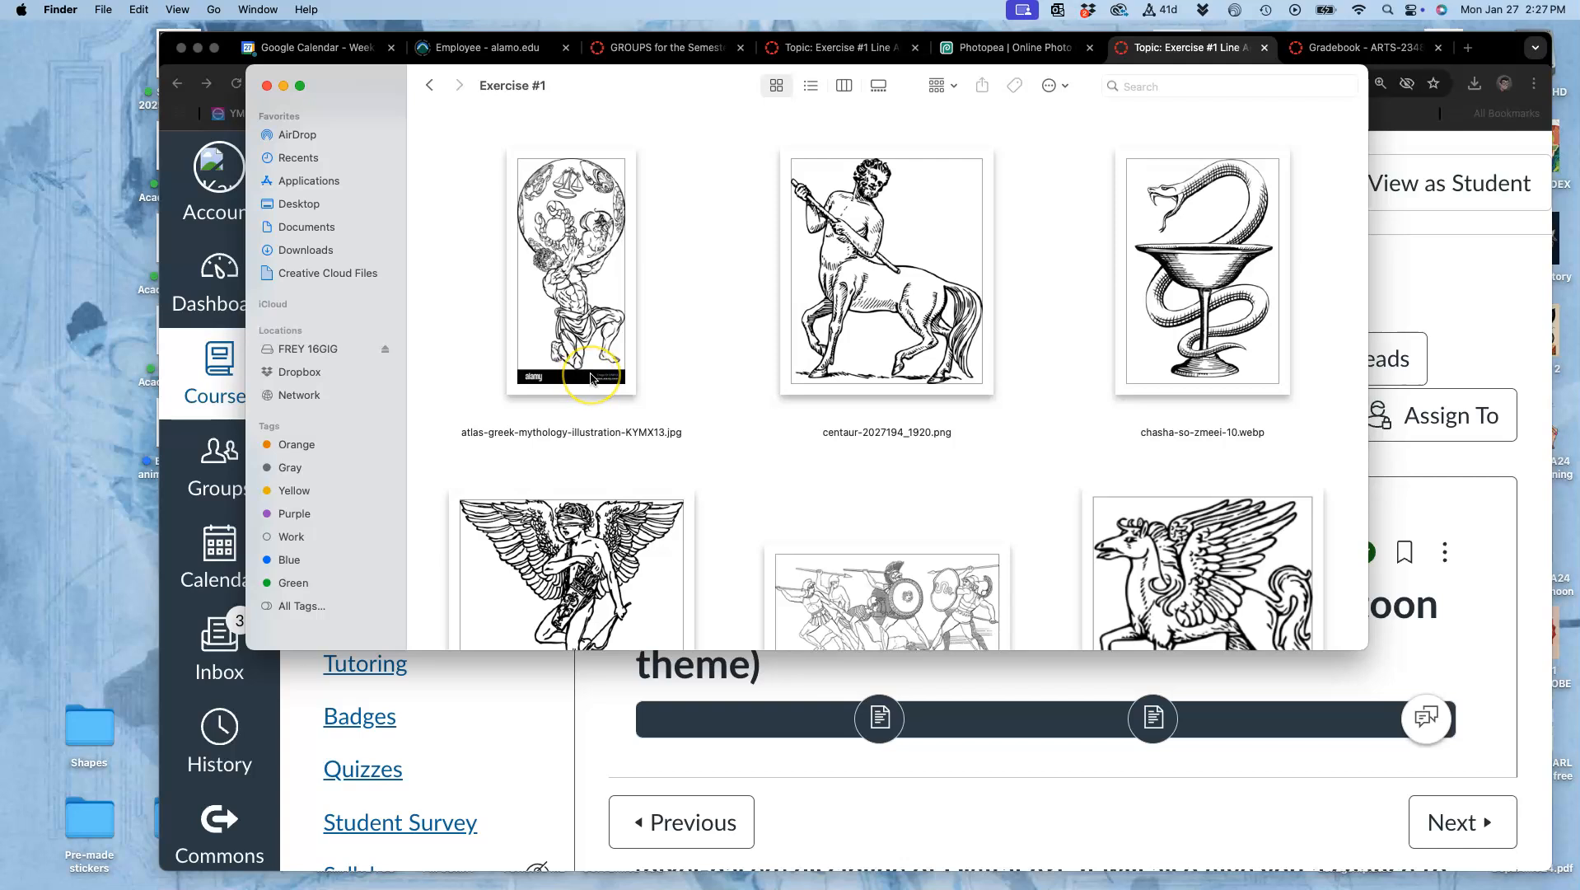
Look through the collected images and open chasha-so-zmeei-10.webp in Preview.
scroll(588, 375, "down", 1)
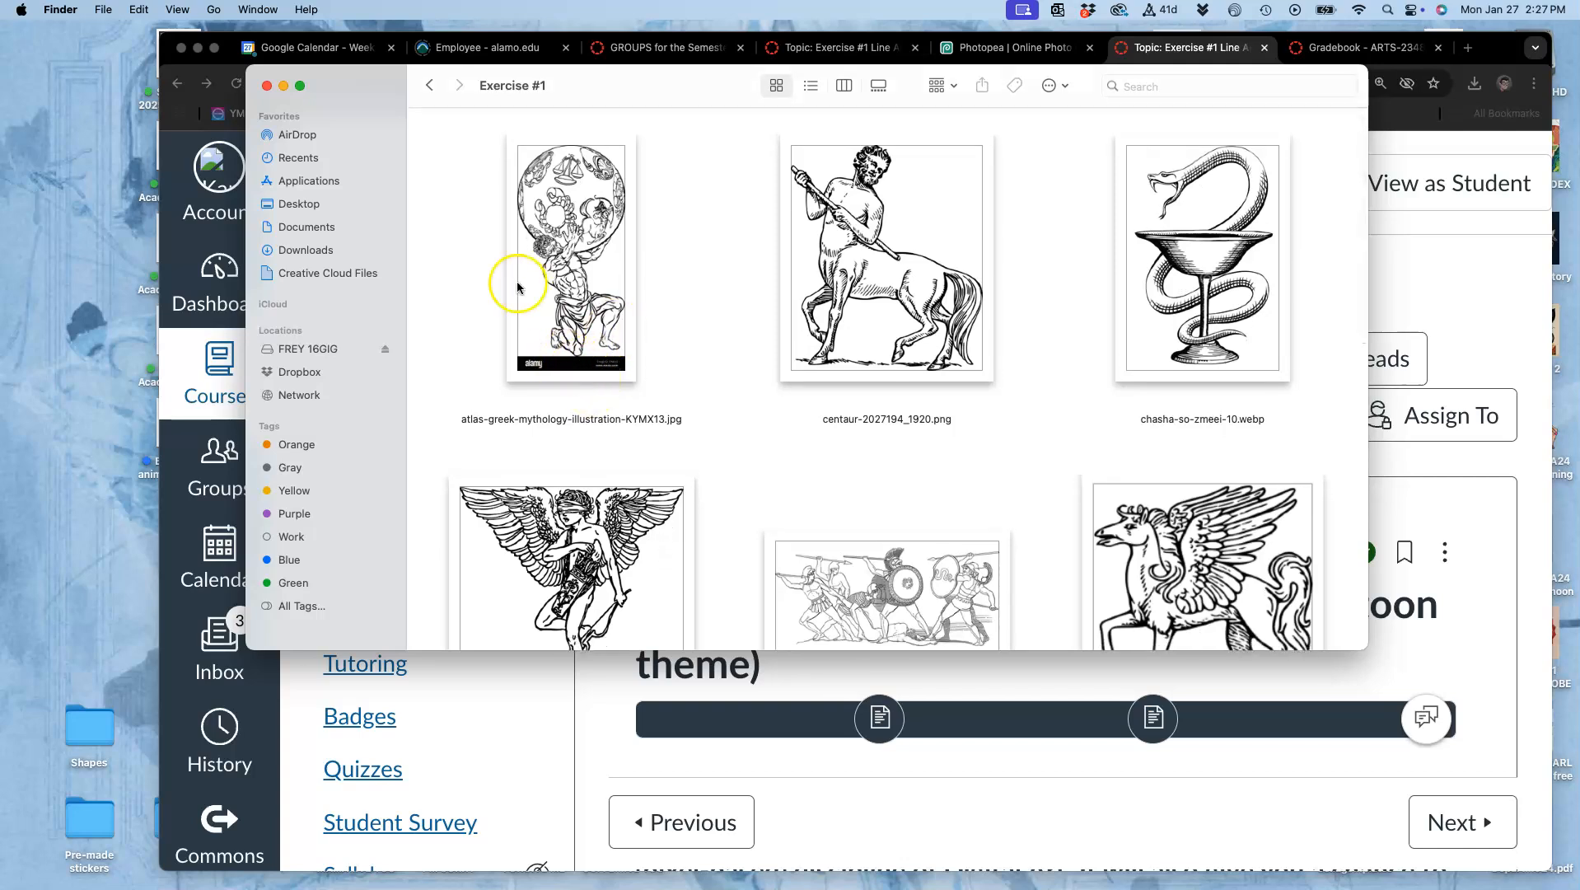
scroll(735, 311, "down", 3)
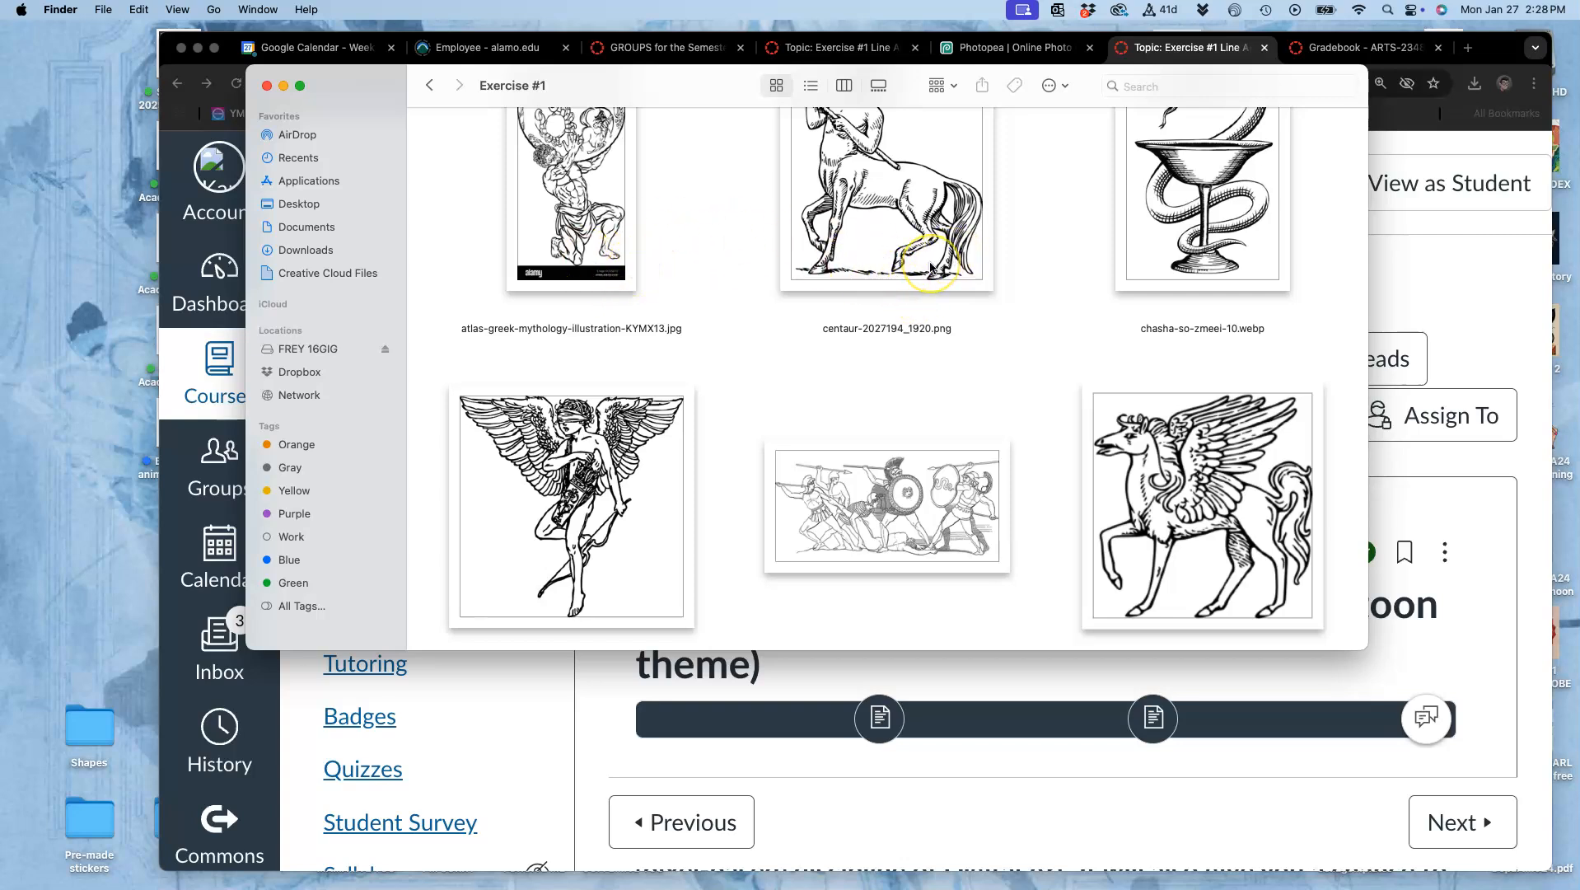
scroll(931, 265, "up", 3)
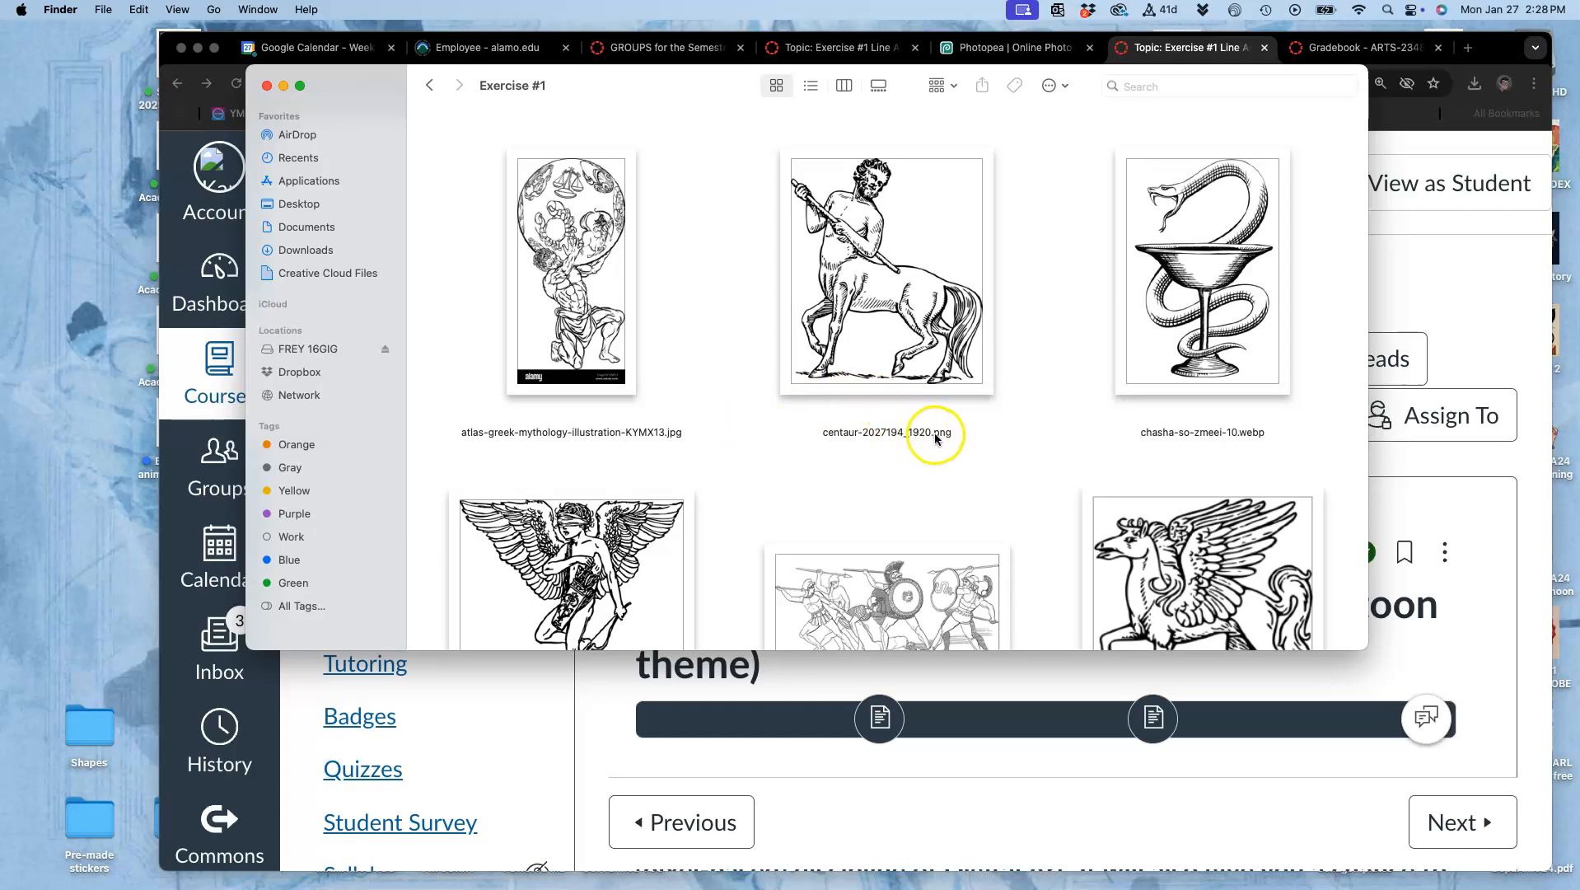
double_click(1219, 347)
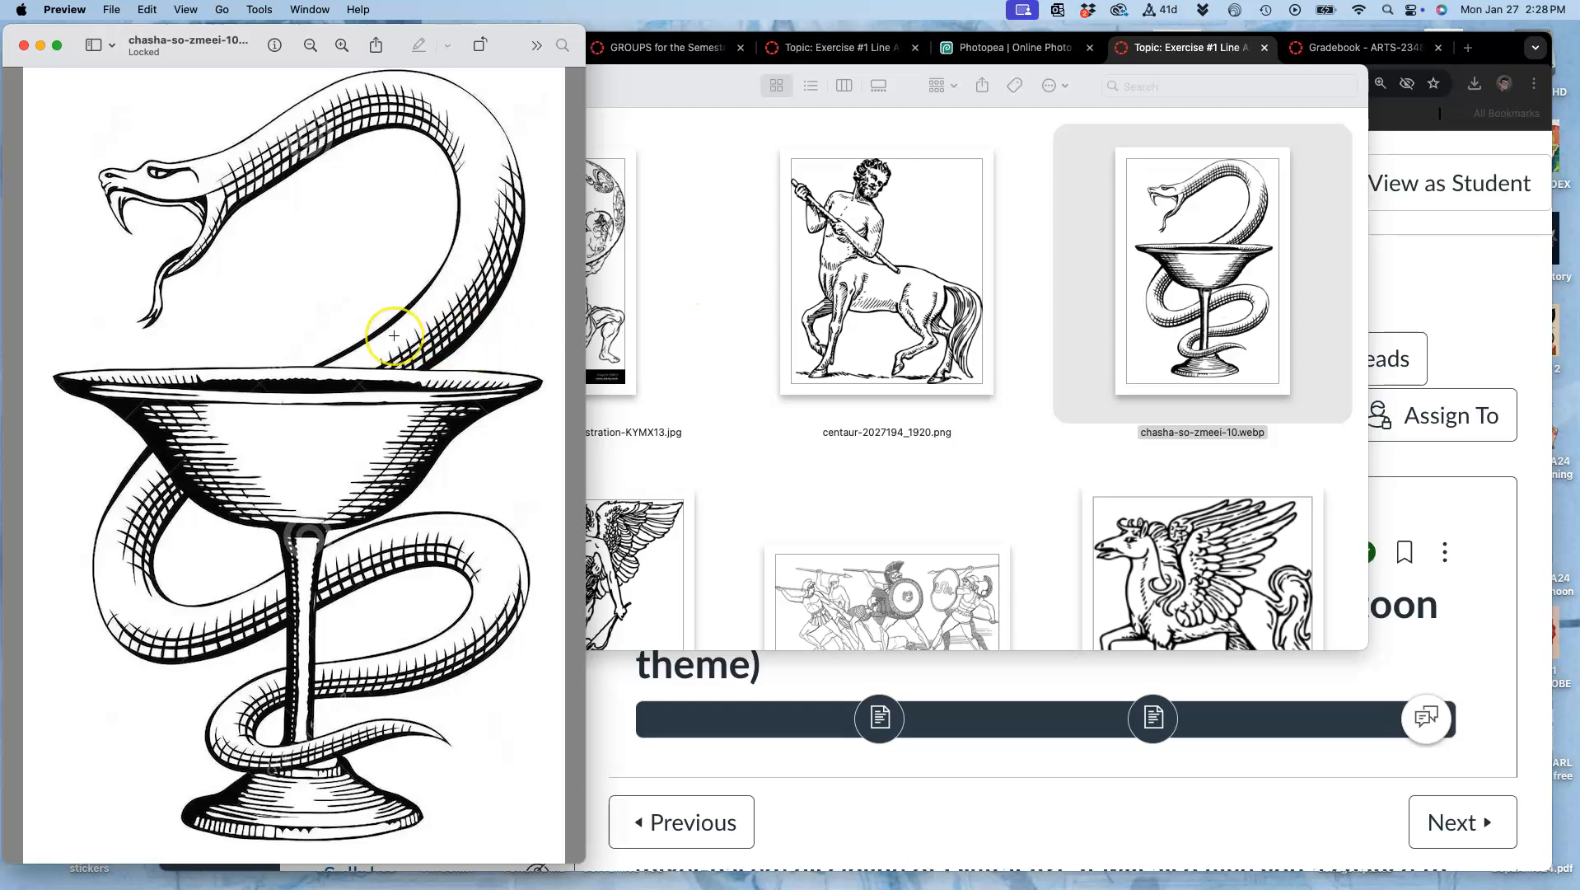
scroll(394, 336, "up", 1)
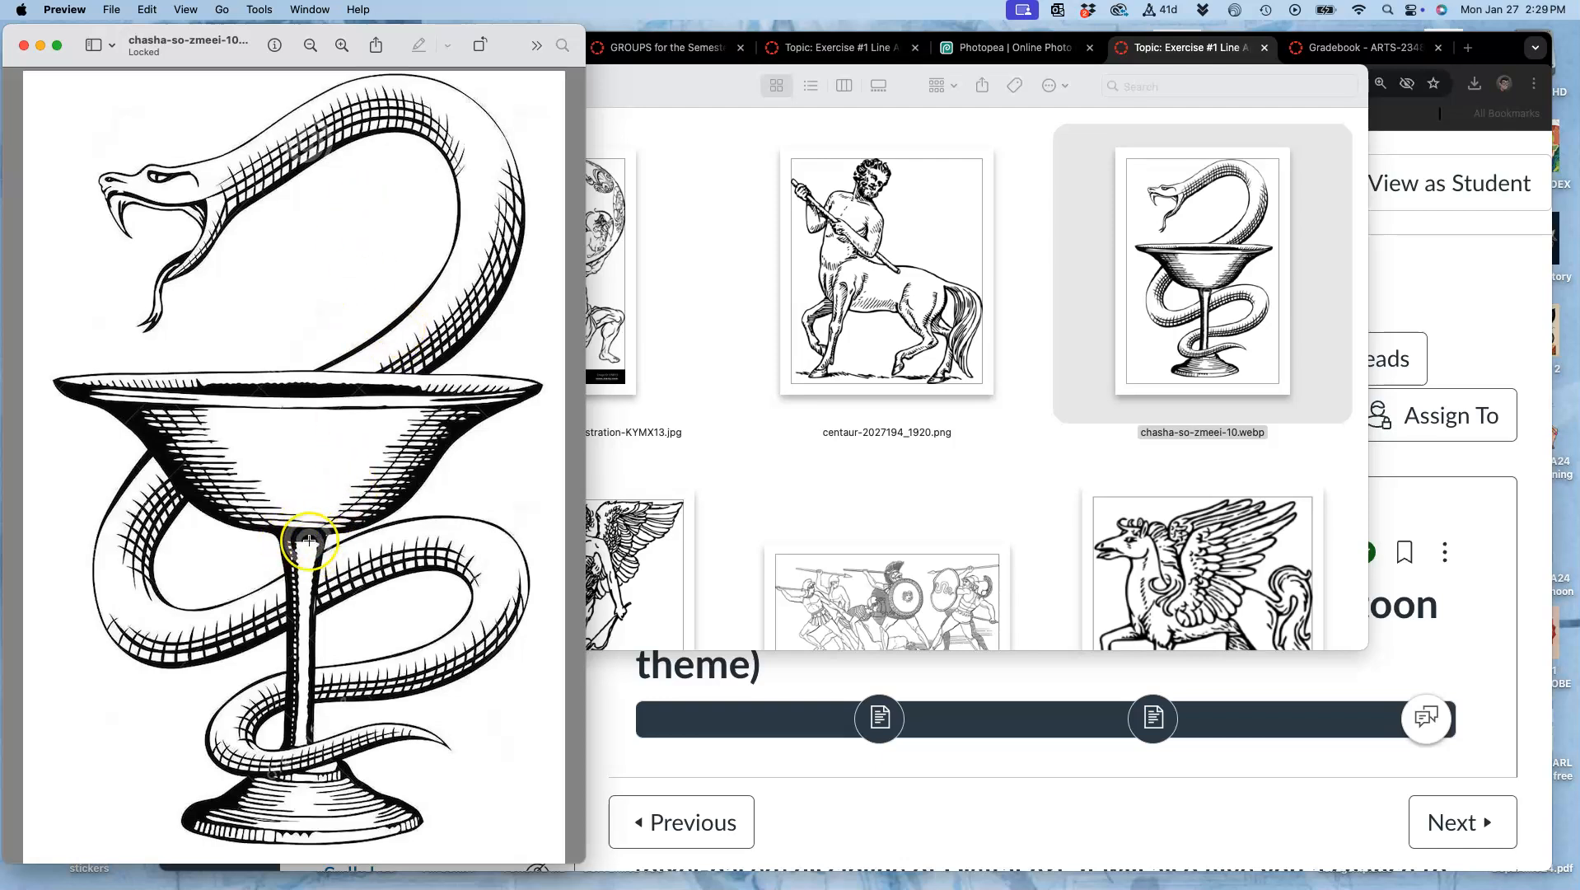
Export the snake-and-chalice image to the Desktop as a JPEG named chasha-so-zmeei-10 and close it.
left_click(109, 10)
left_click(145, 358)
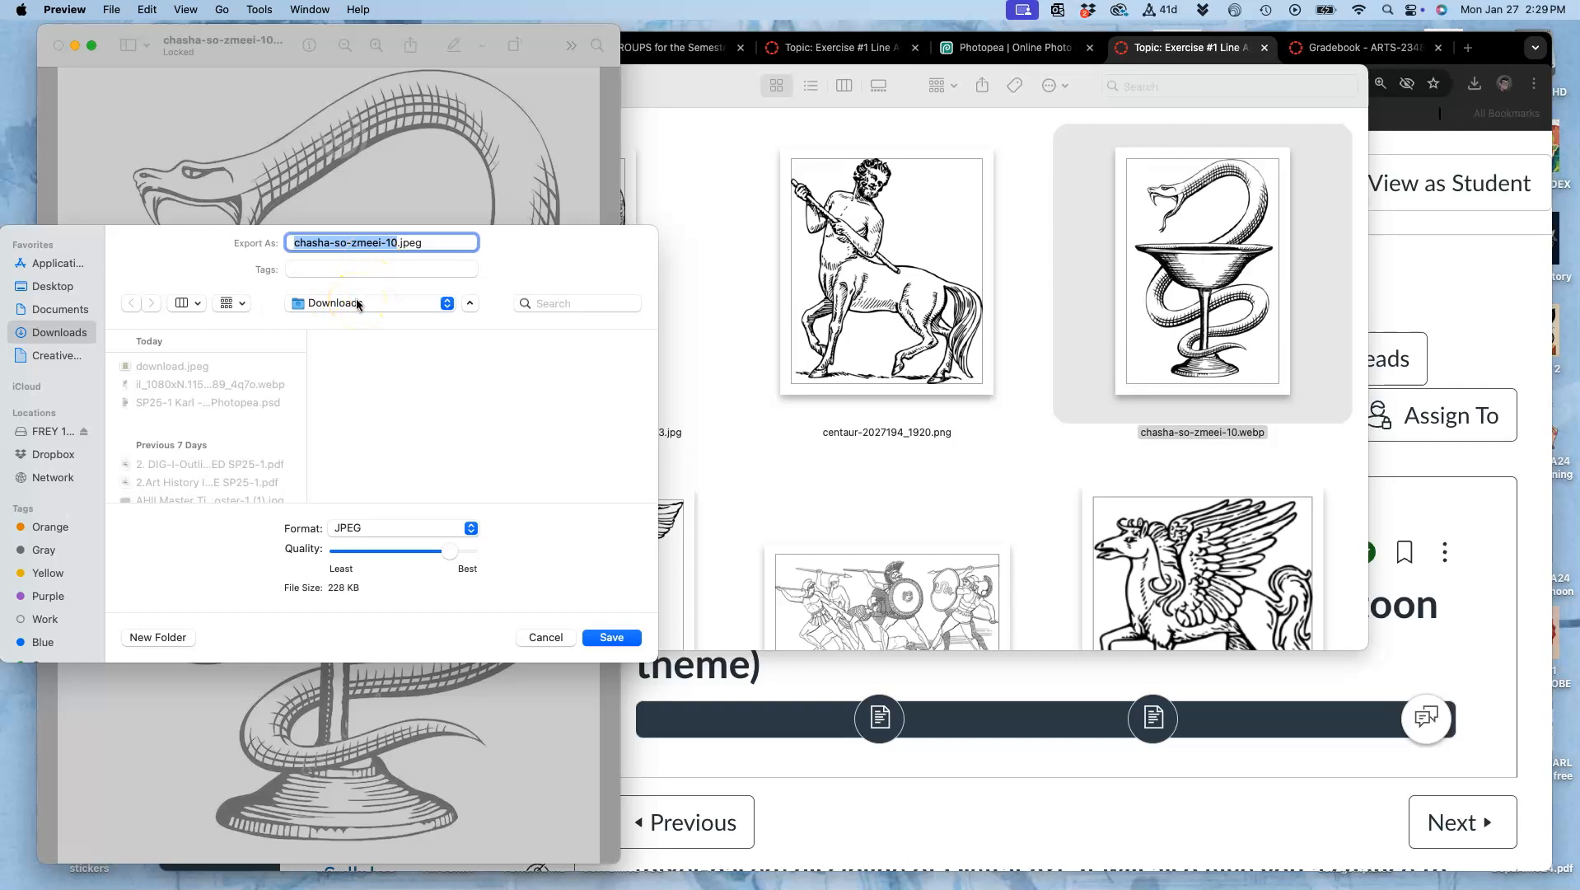
key("super+shift+d")
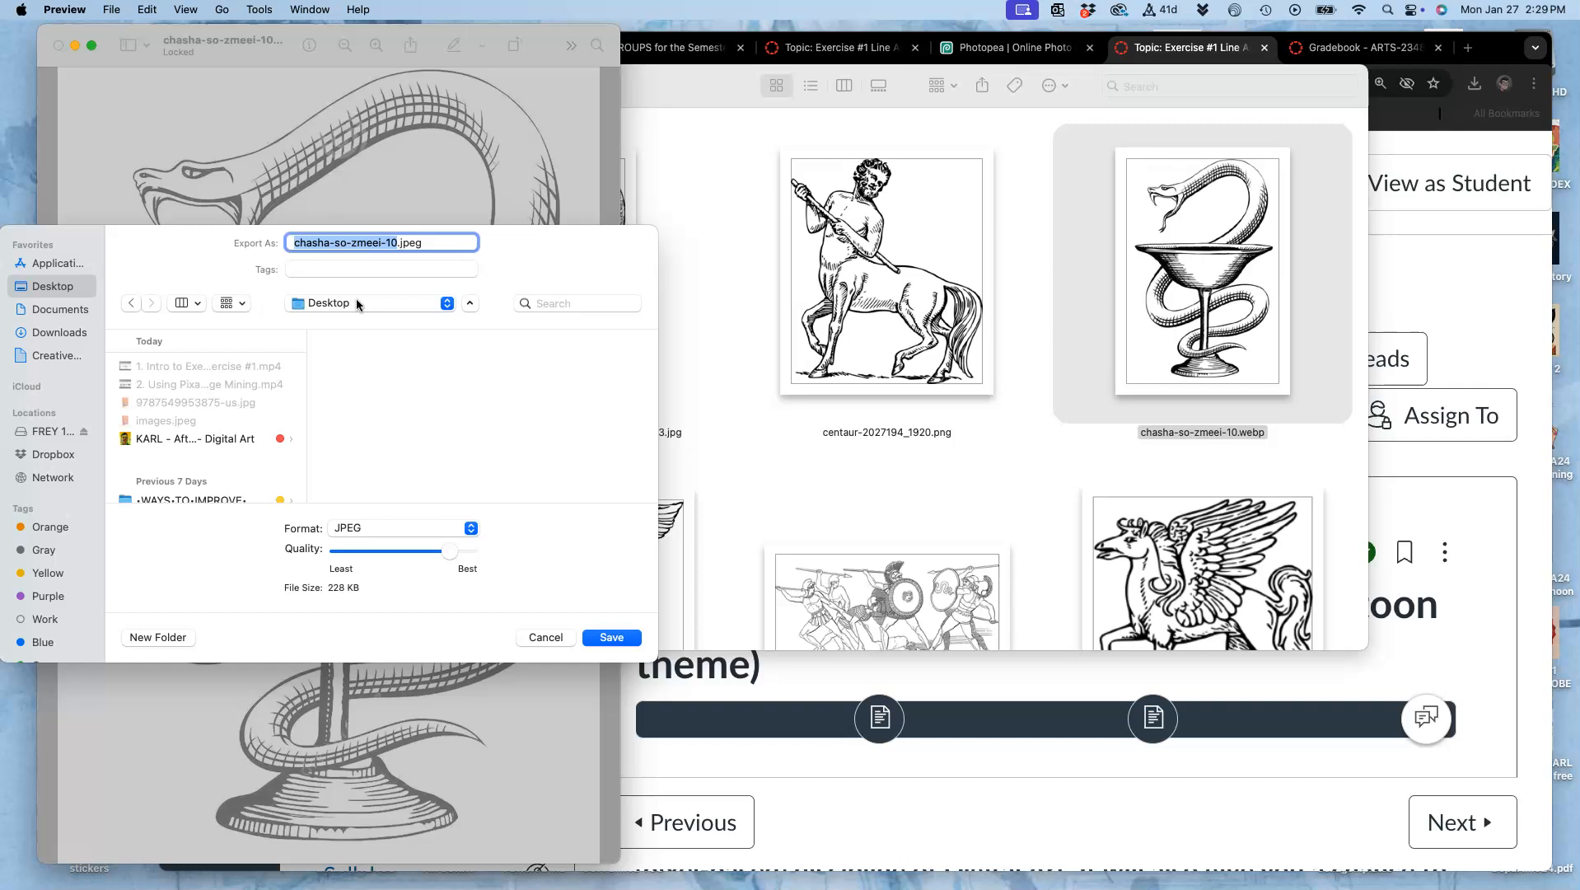
left_click(471, 527)
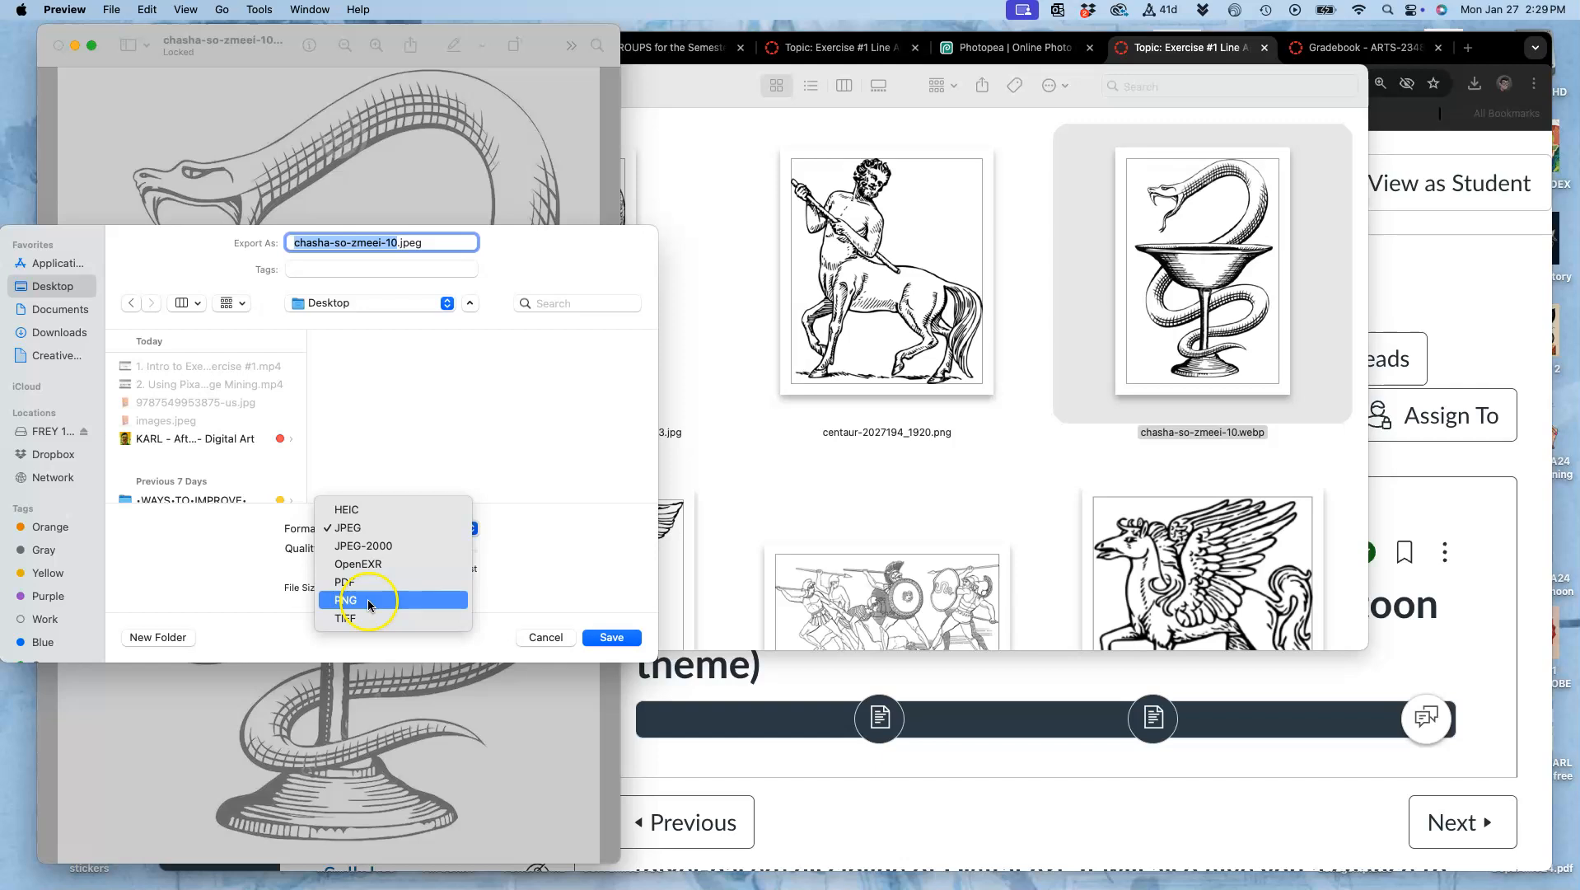
left_click(361, 528)
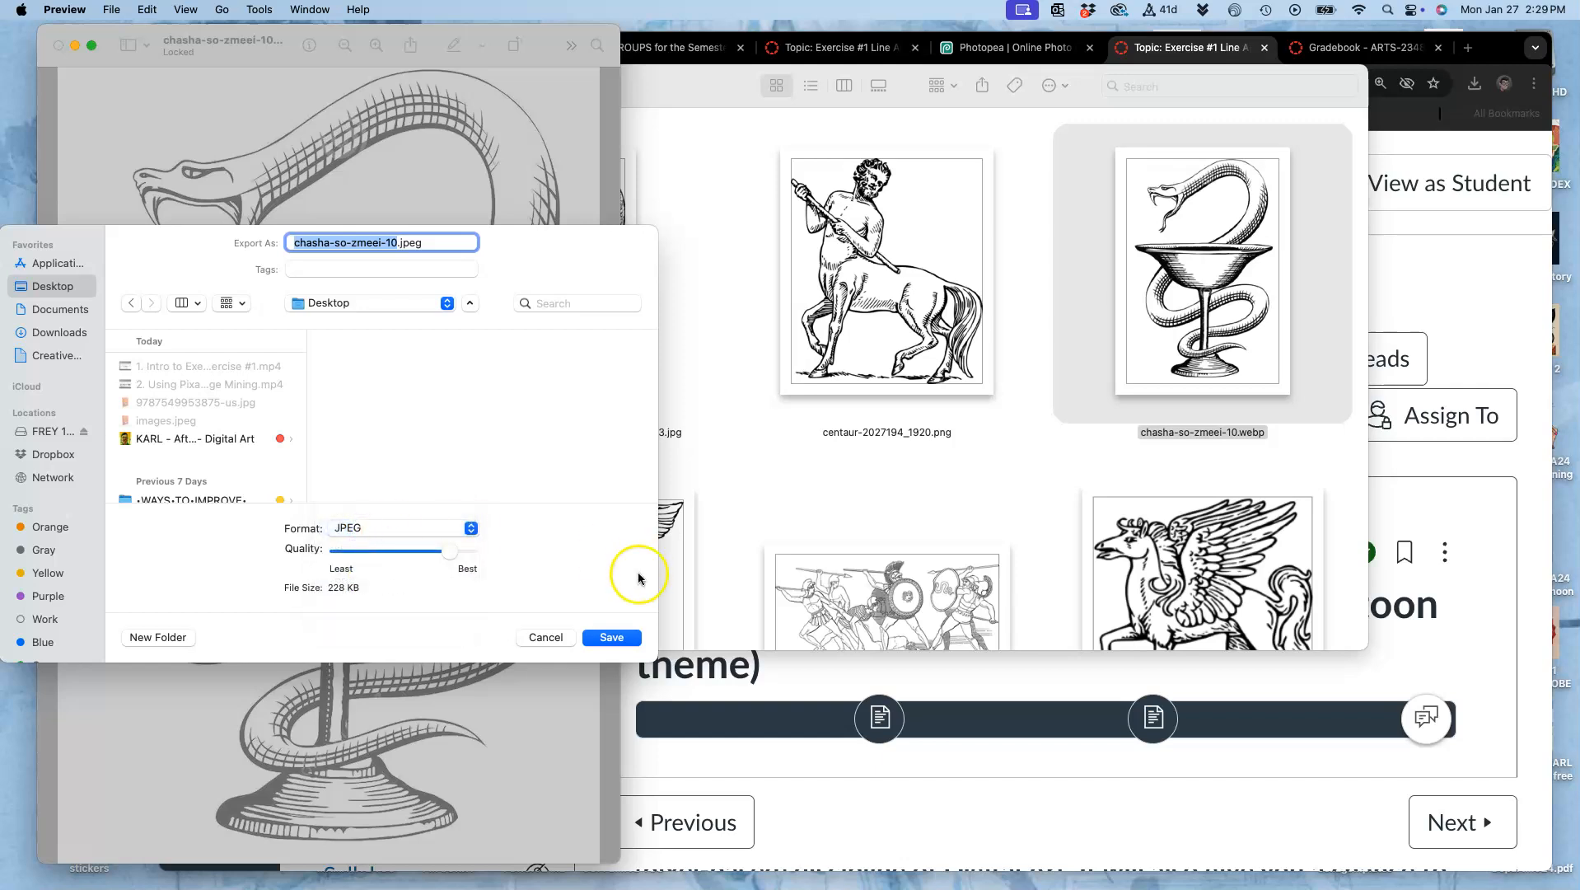
left_click(614, 638)
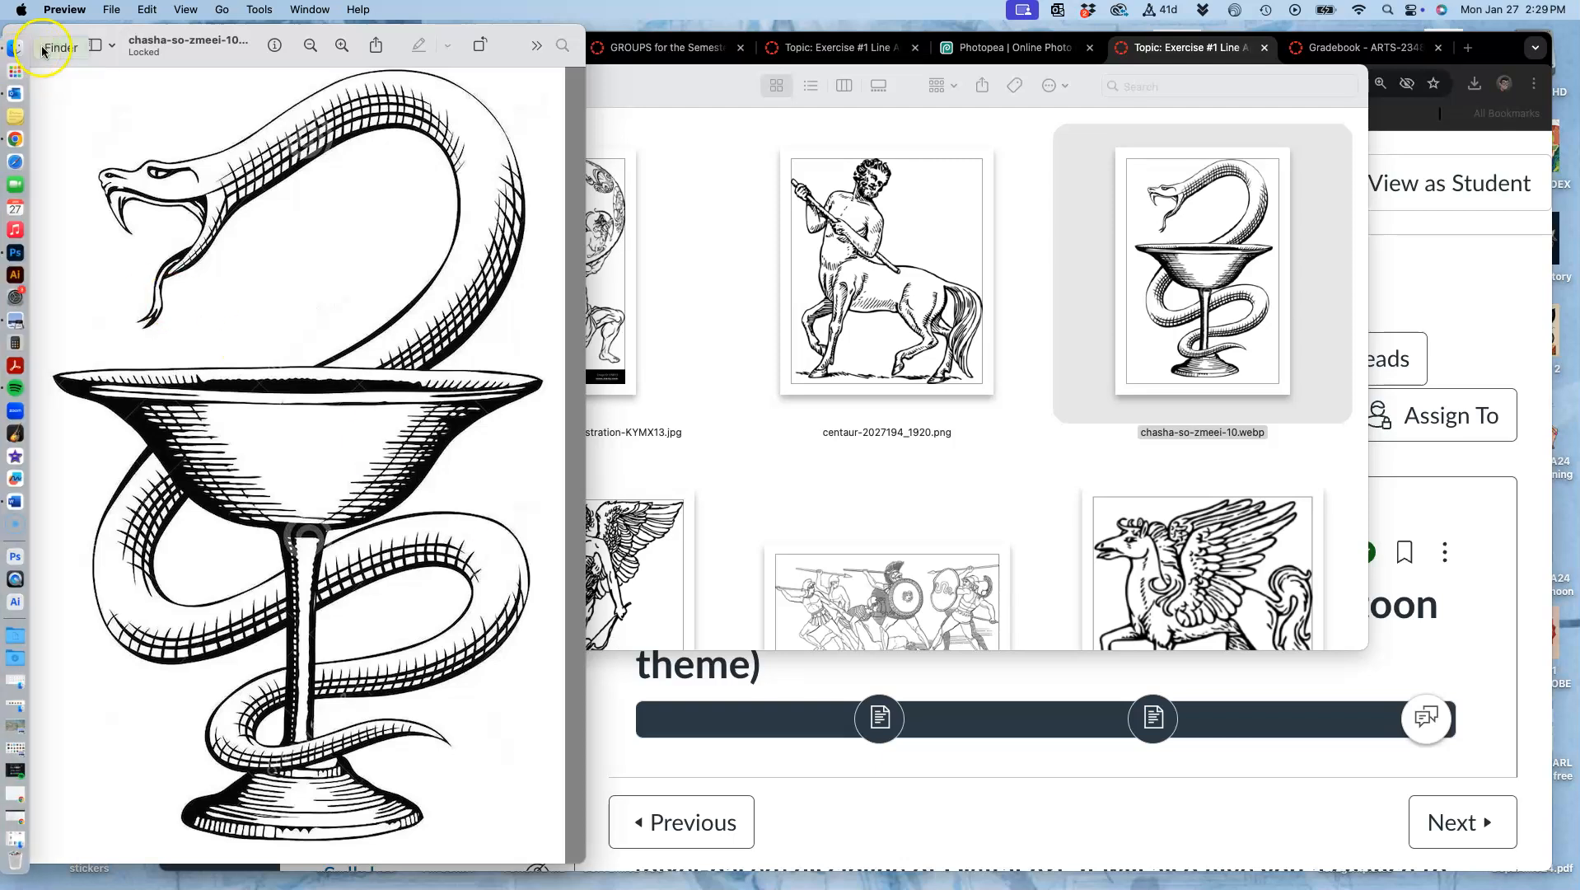
left_click(26, 45)
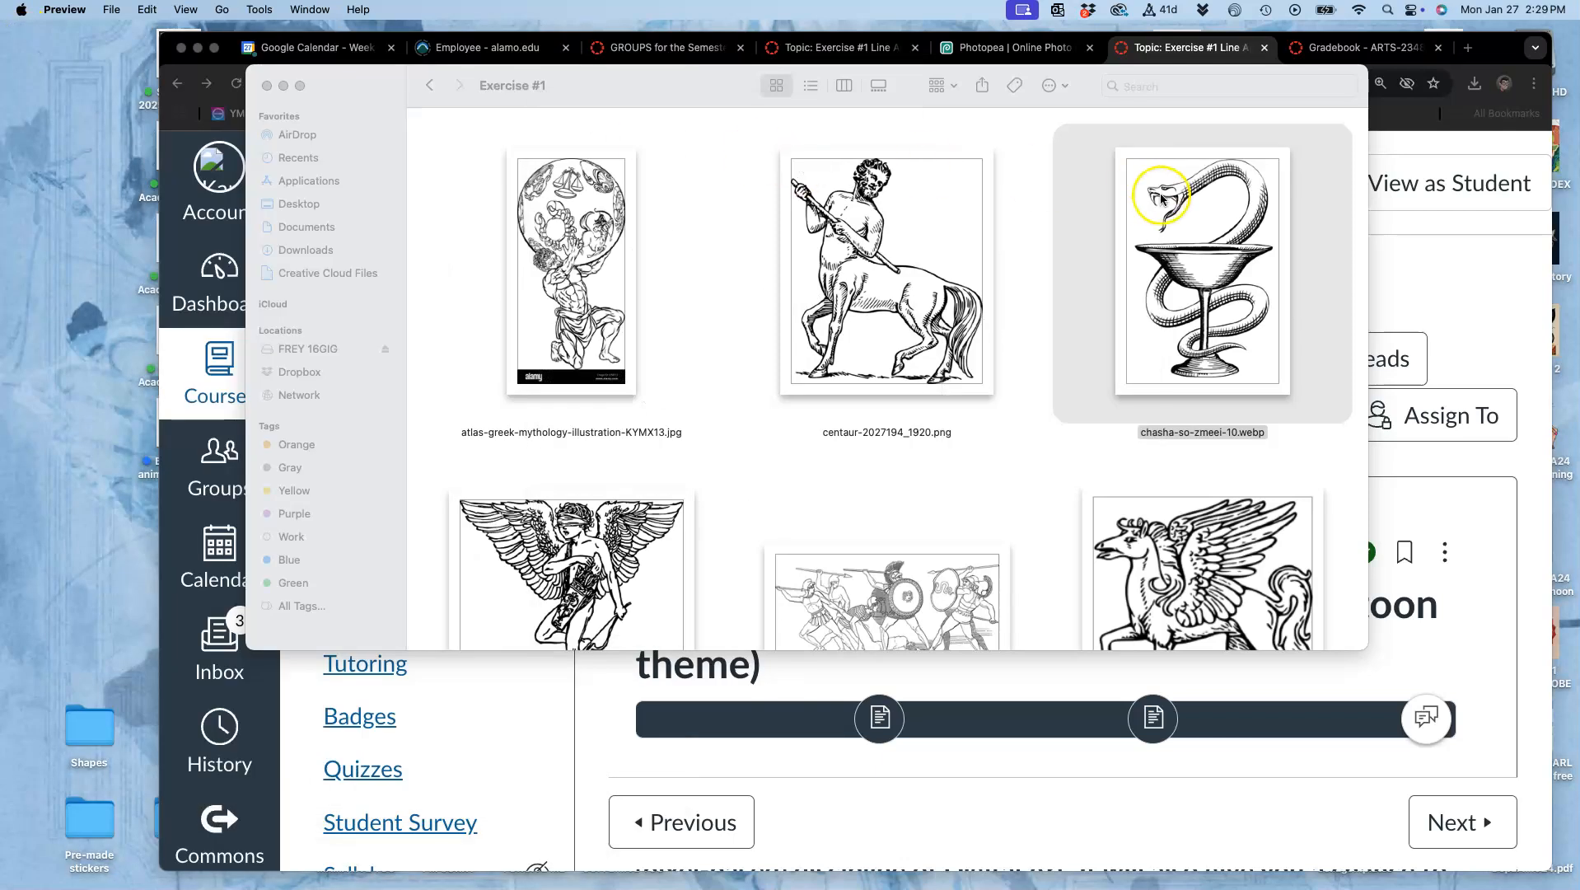
Replace chasha-so-zmeei-10.webp in the Exercise #1 folder with the exported chasha-so-zmeei-10 file from the desktop.
left_click_drag(1170, 194, 22, 651)
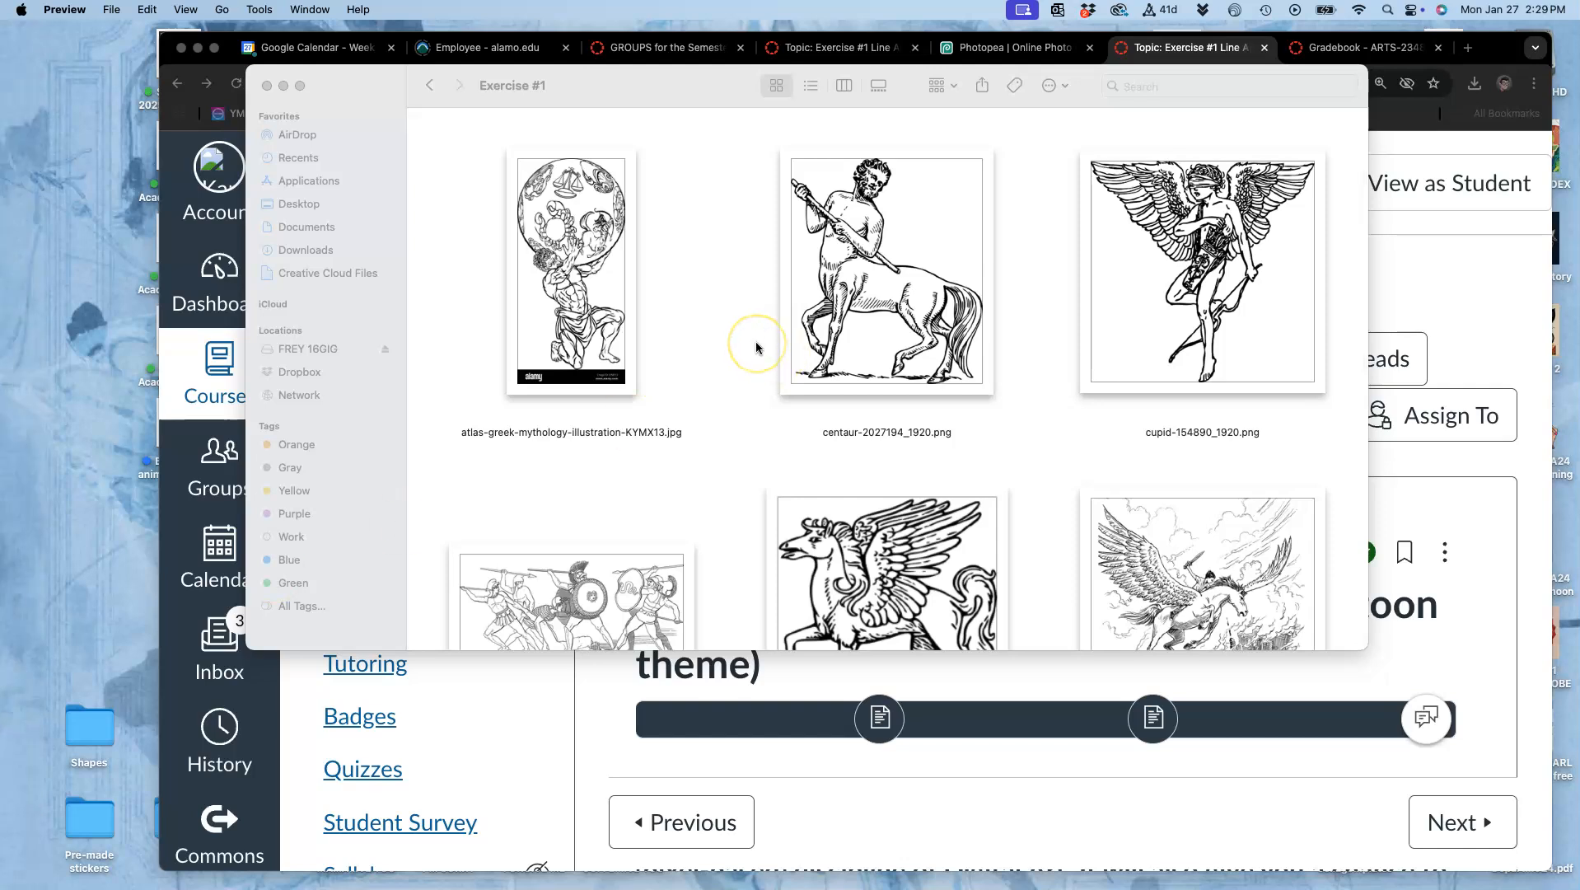
key("F11")
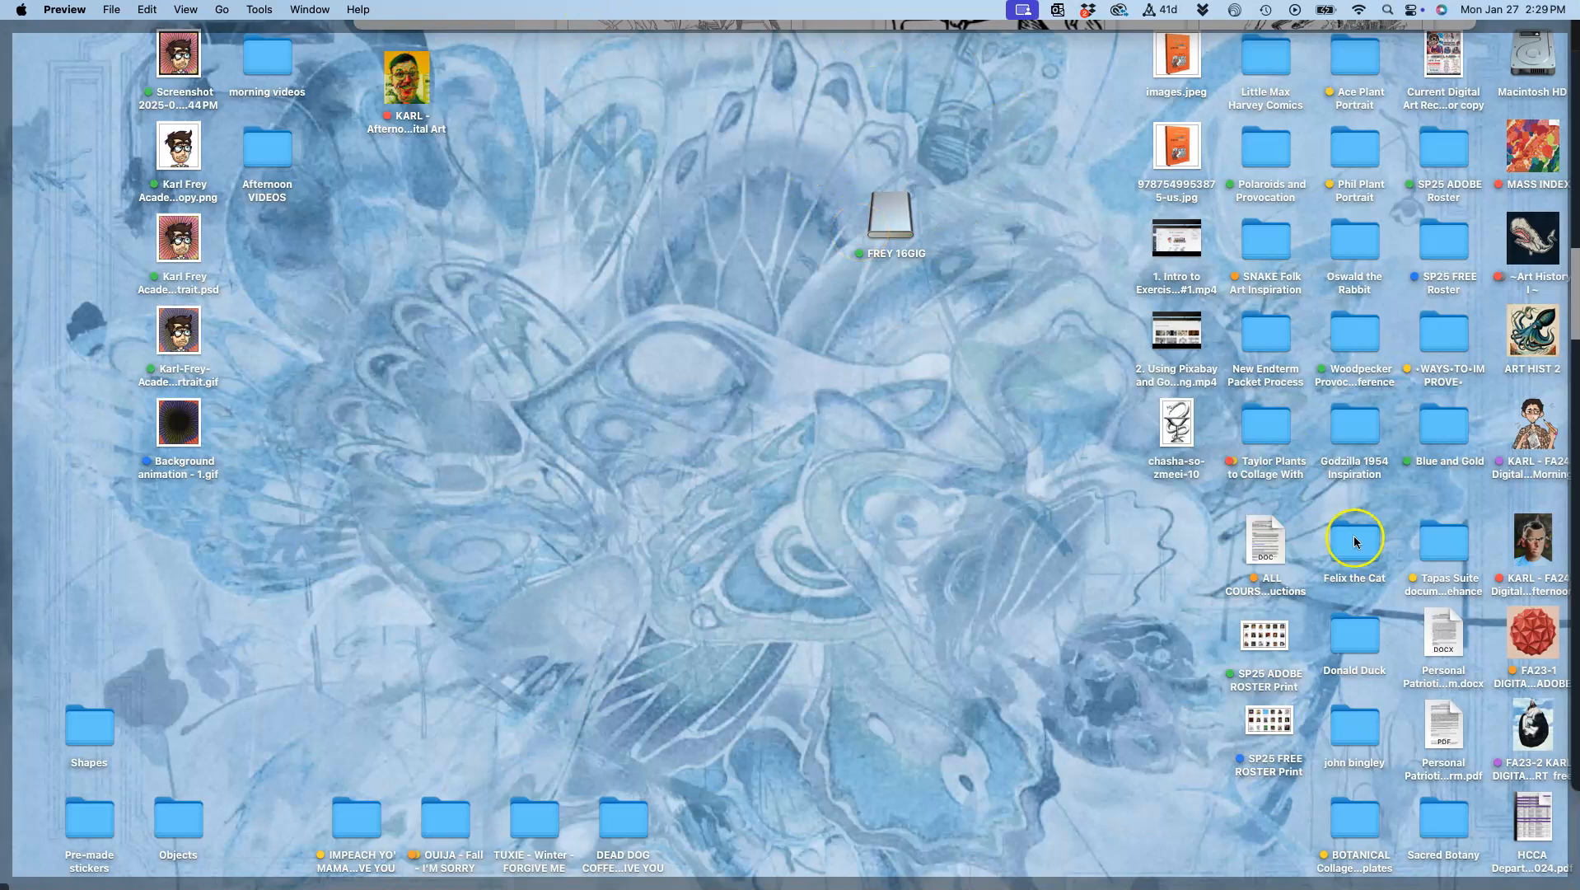
left_click_drag(1175, 421, 696, 352)
key("F11")
scroll(834, 425, "down", 1)
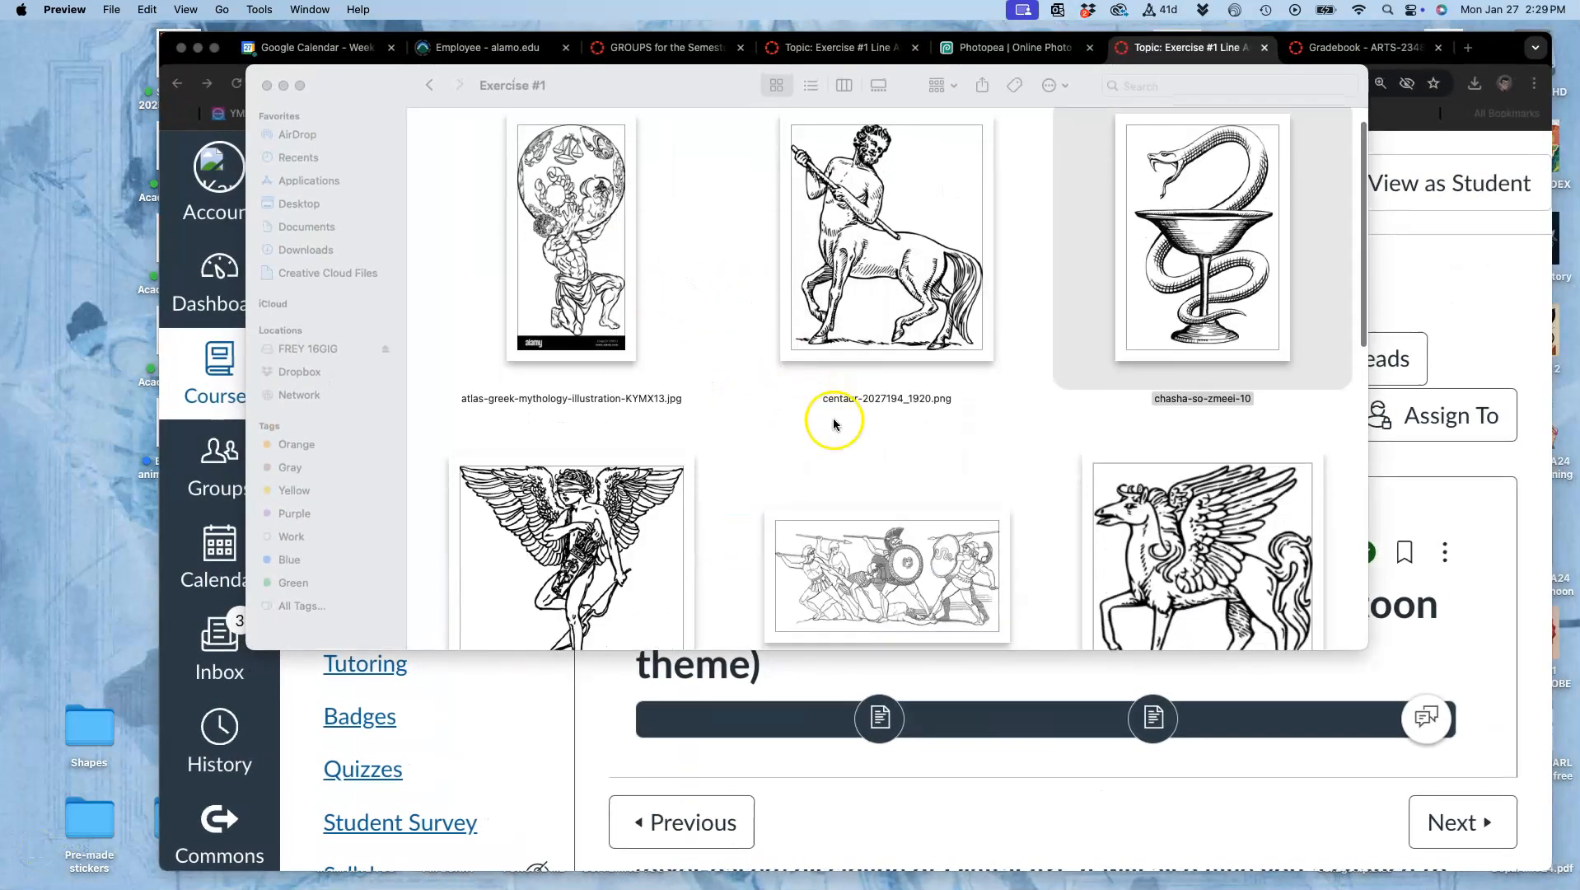
left_click(1243, 418)
left_click(1241, 399)
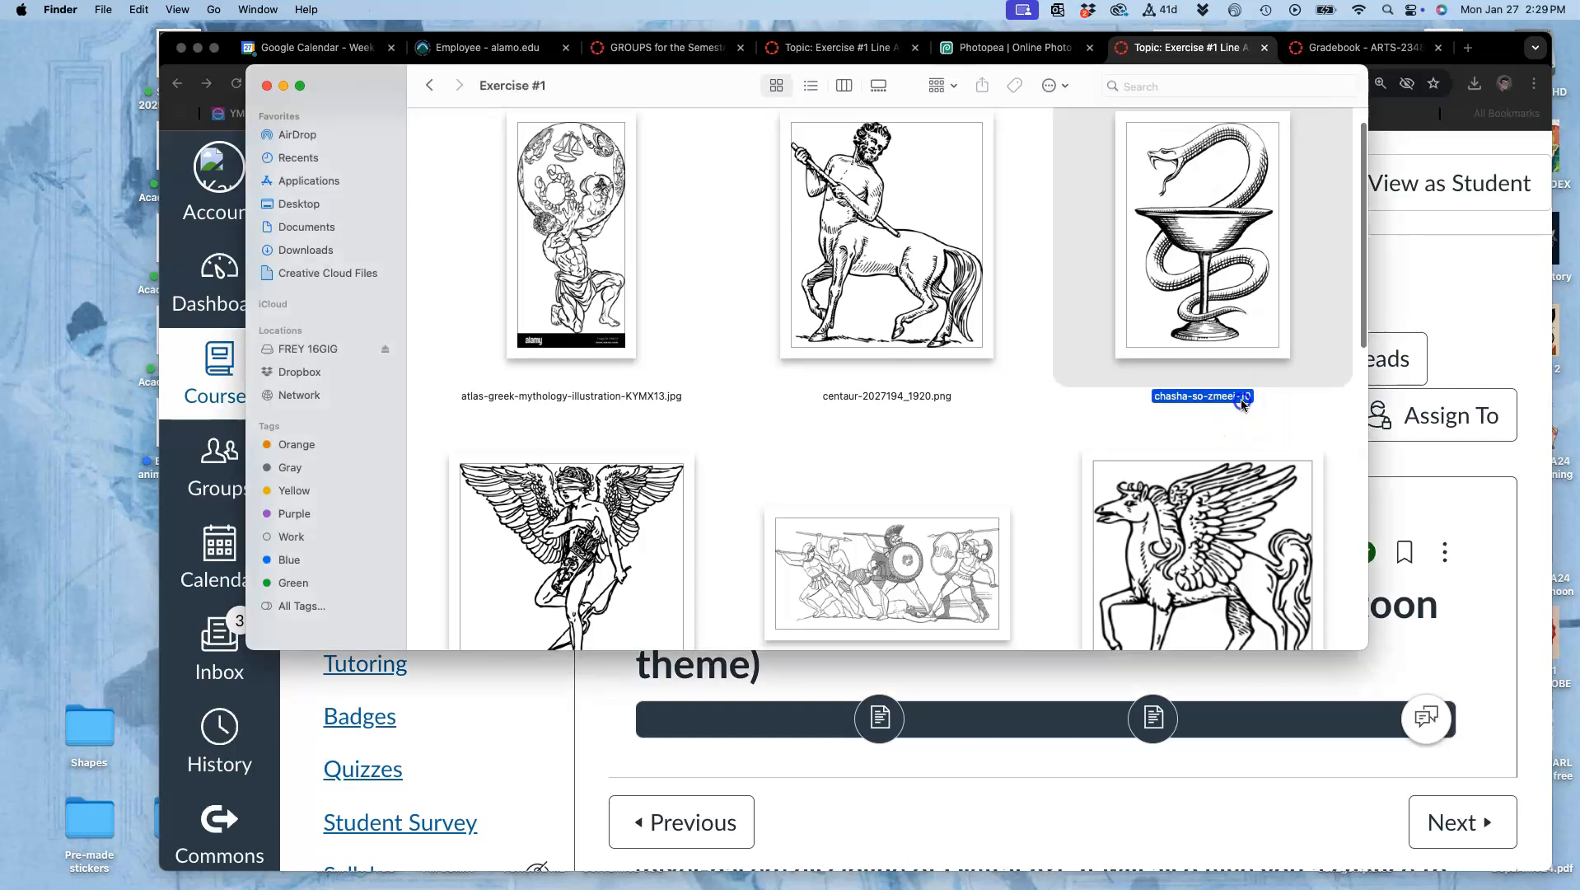
scroll(1241, 399, "up", 1)
left_click(1250, 422)
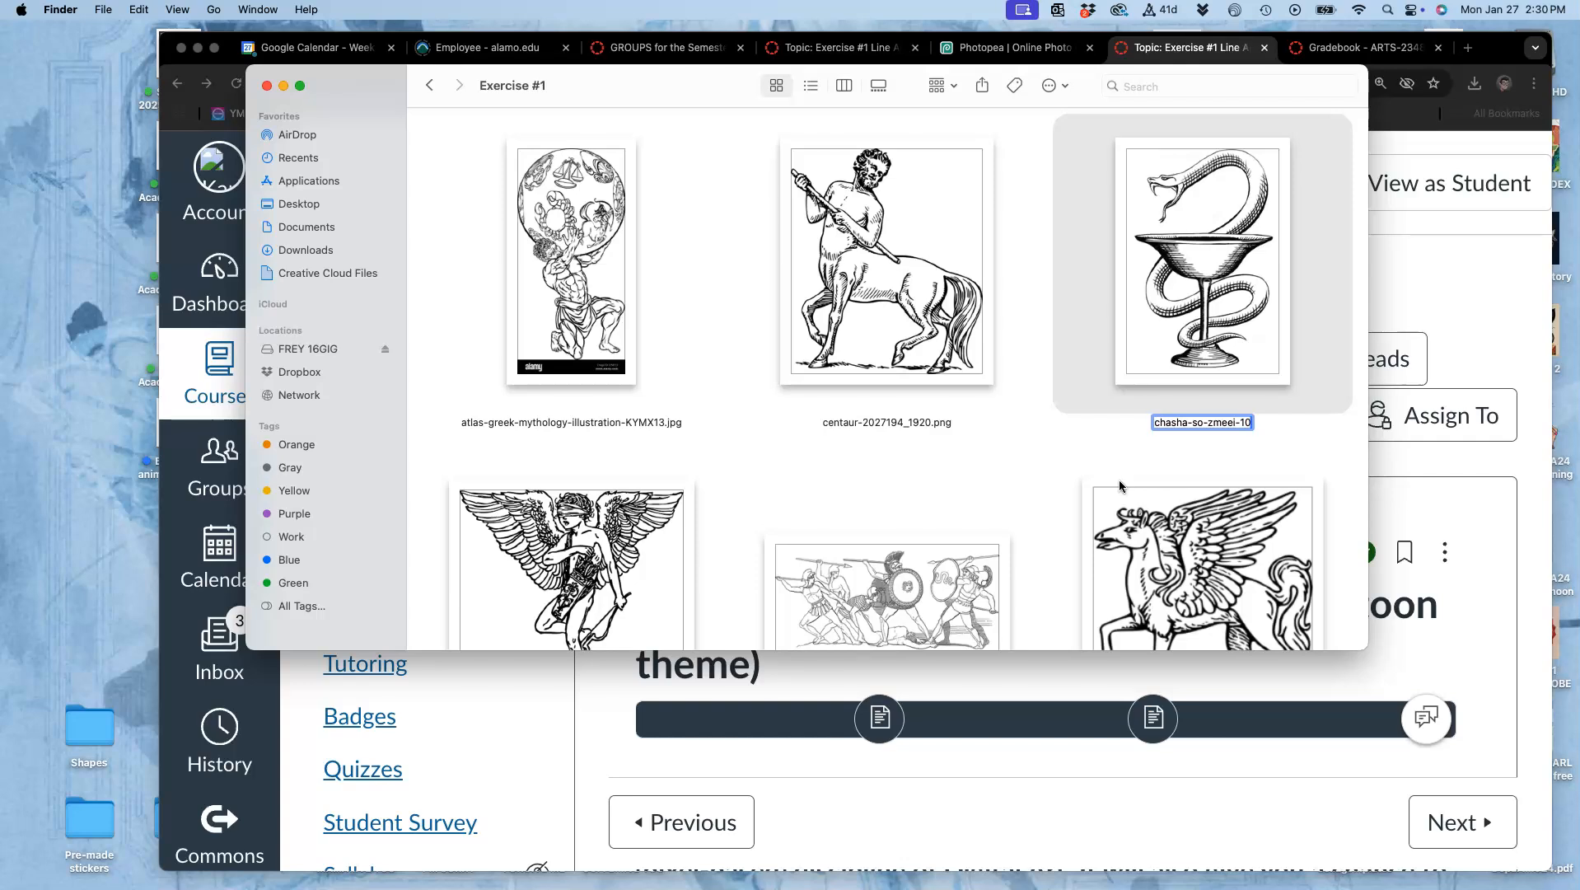
left_click(1034, 495)
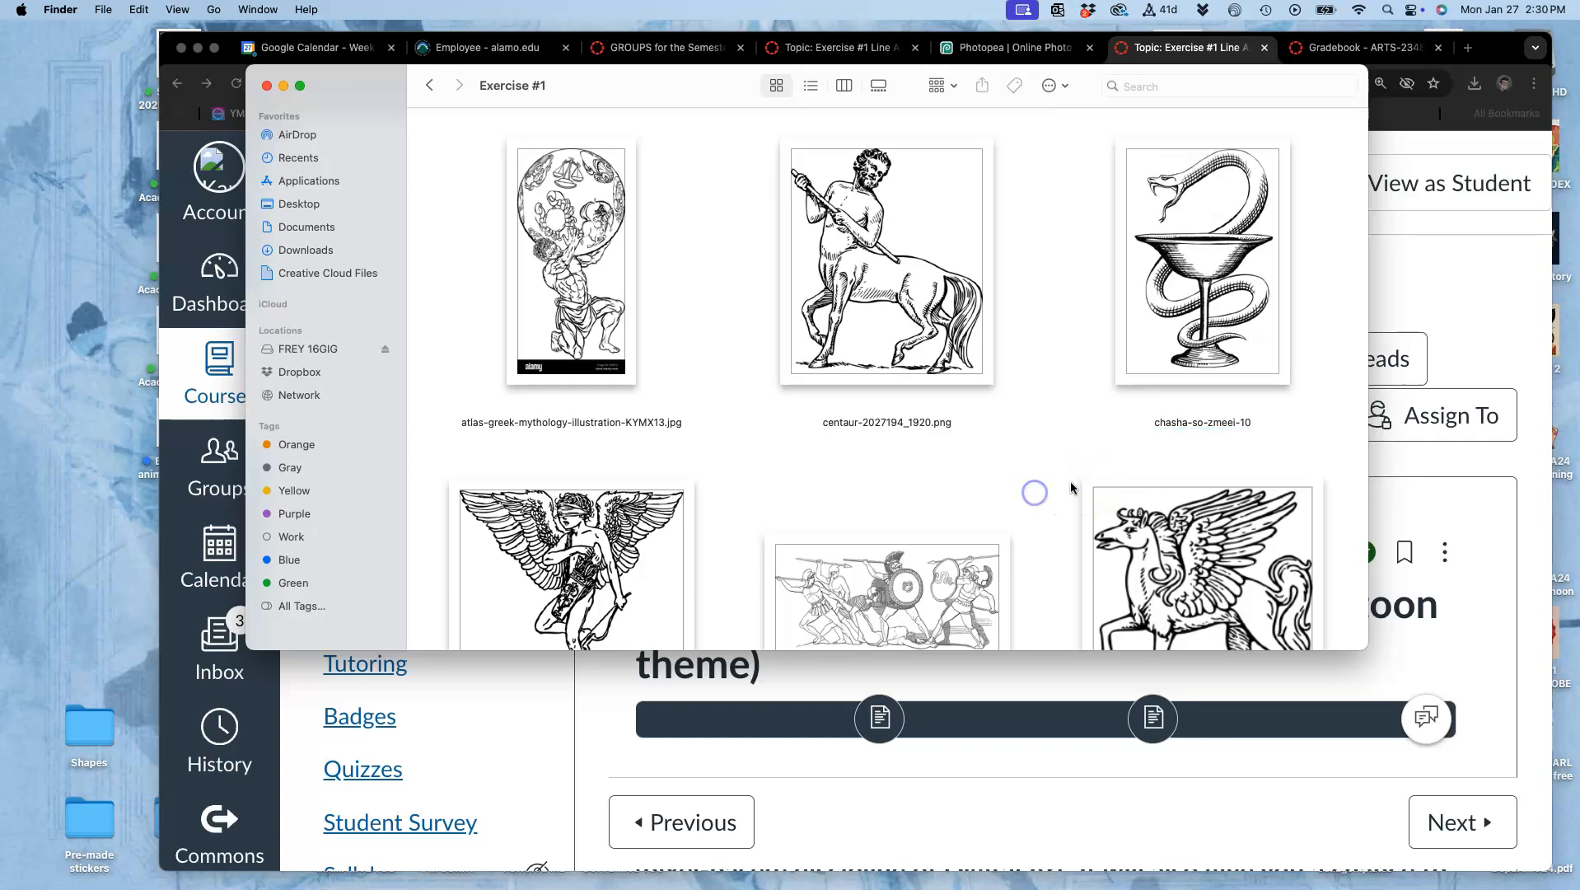
Review all the line art images collected in the Exercise #1 folder.
scroll(1030, 486, "down", 5)
scroll(1030, 491, "down", 5)
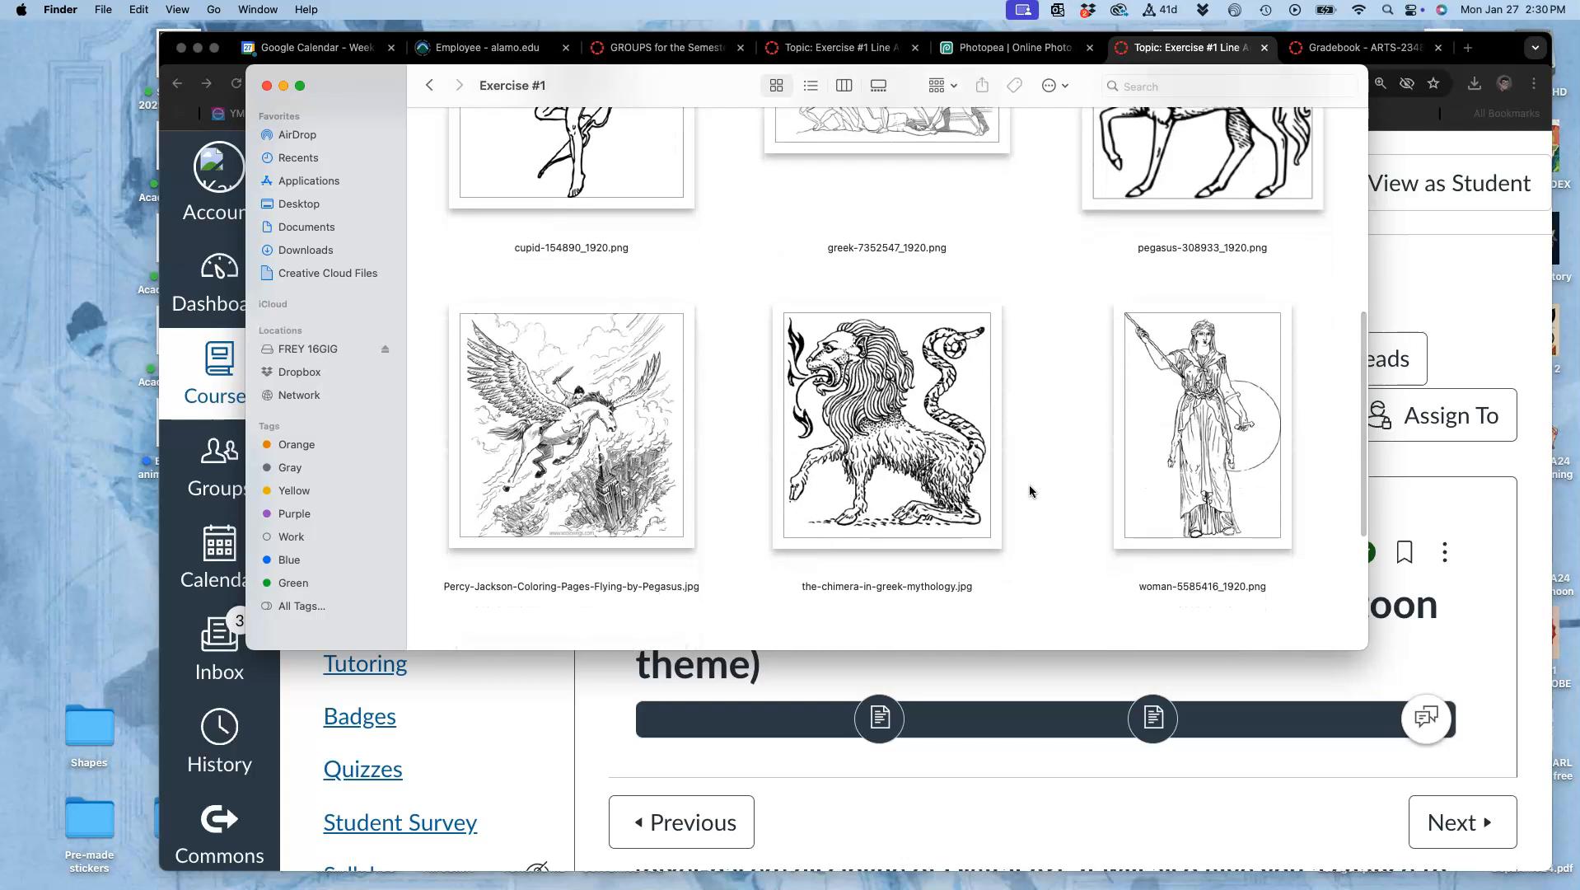
scroll(1030, 488, "down", 5)
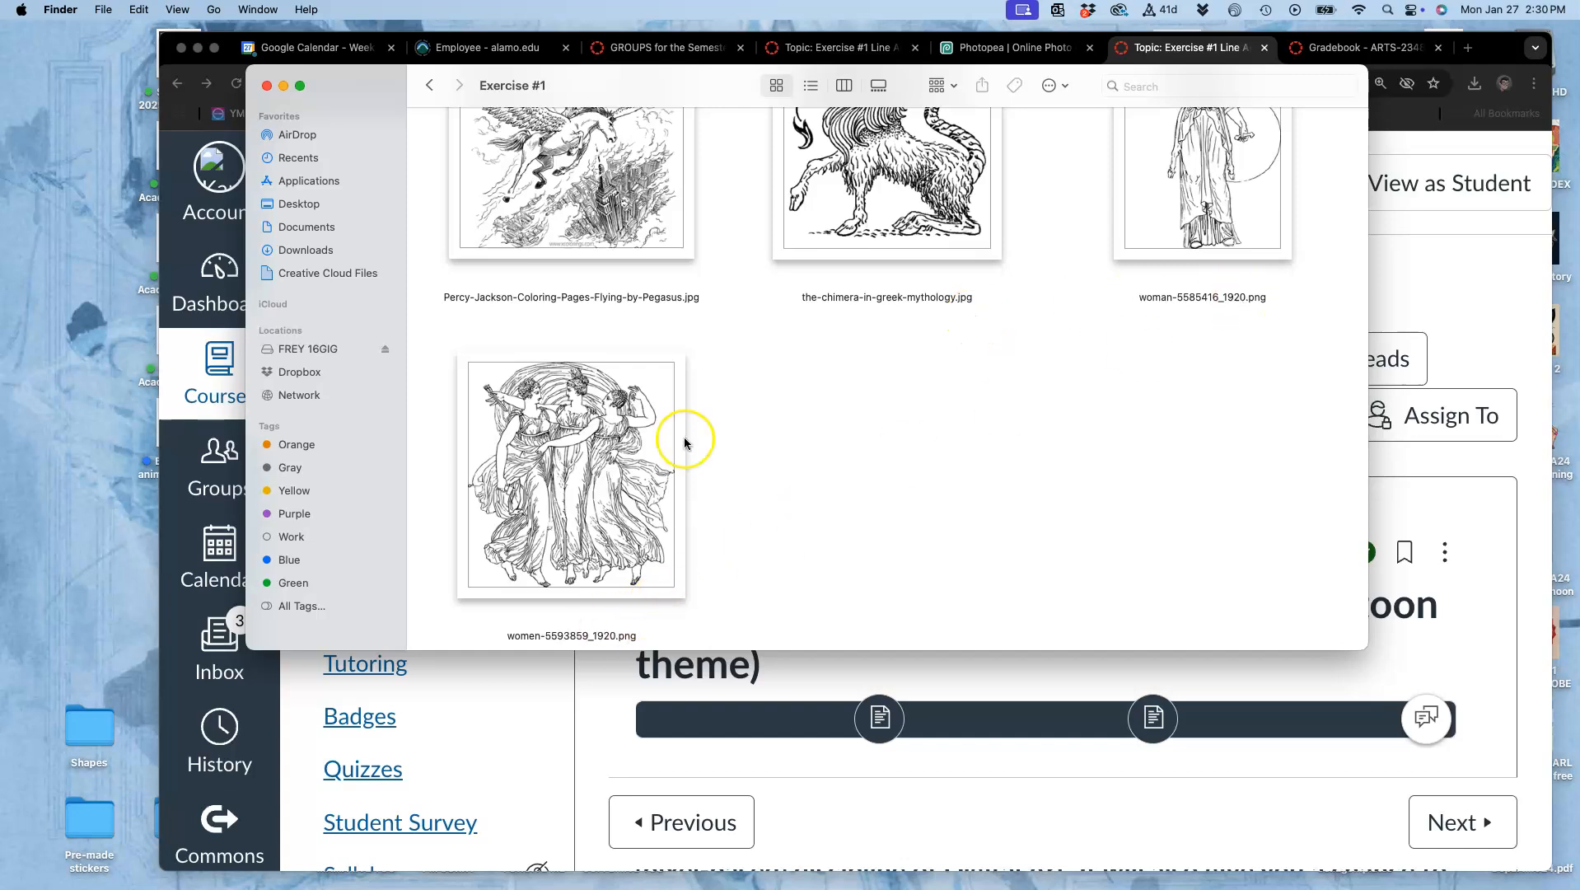
scroll(682, 436, "up", 5)
scroll(686, 442, "down", 1)
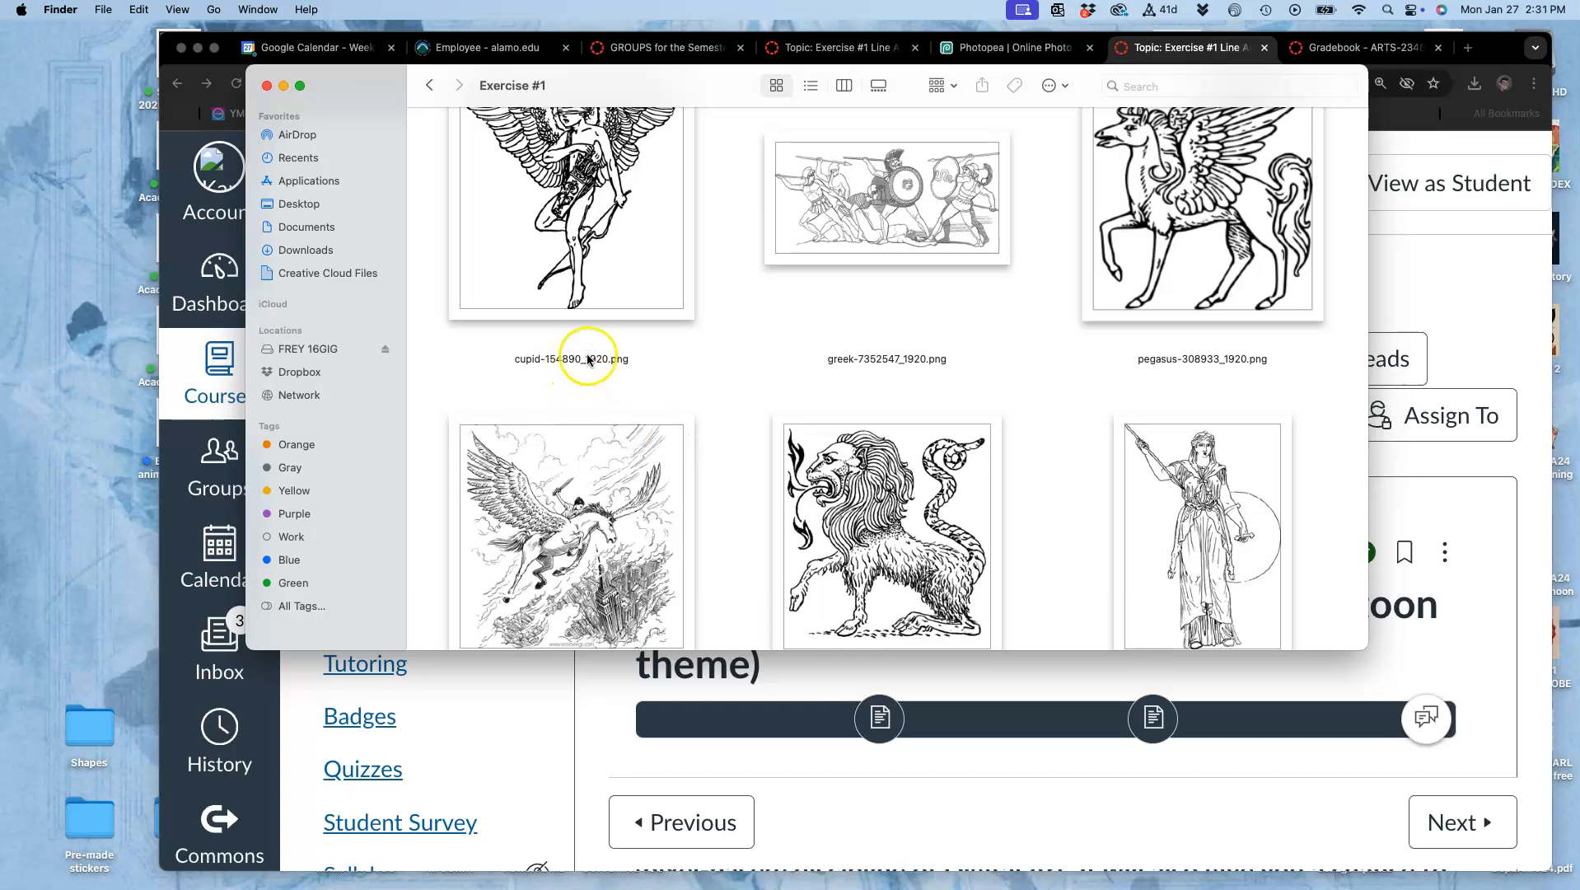
scroll(1010, 372, "down", 8)
scroll(1009, 375, "up", 10)
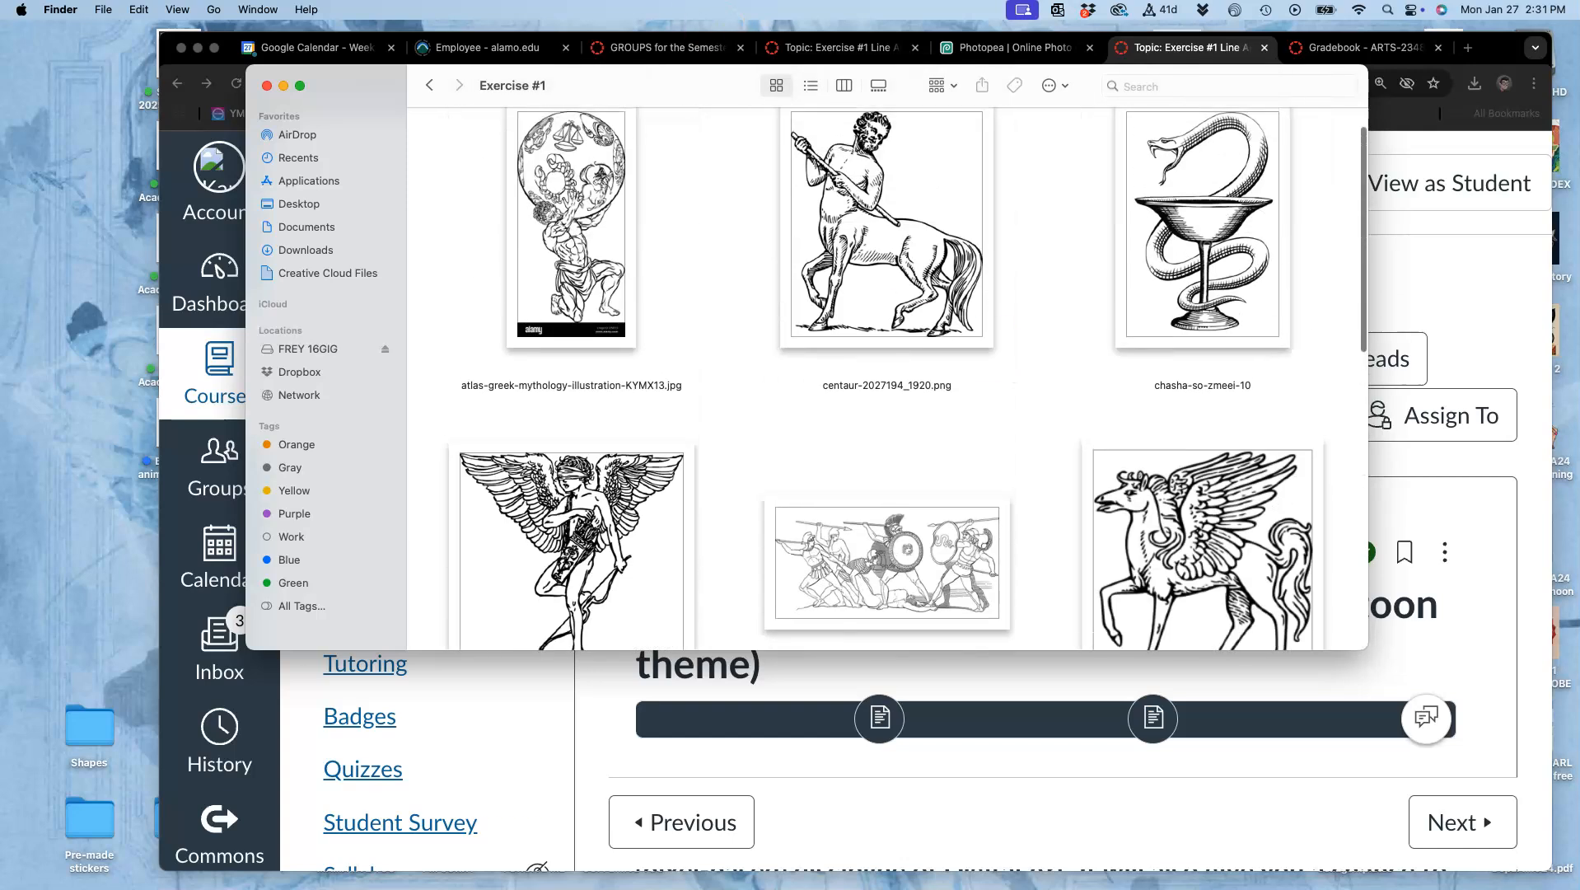
Move the folder window aside, switch to Chrome and read the Photopea steps in the Exercise #1 Line Art Jumble instructions.
left_click_drag(657, 76, 429, 135)
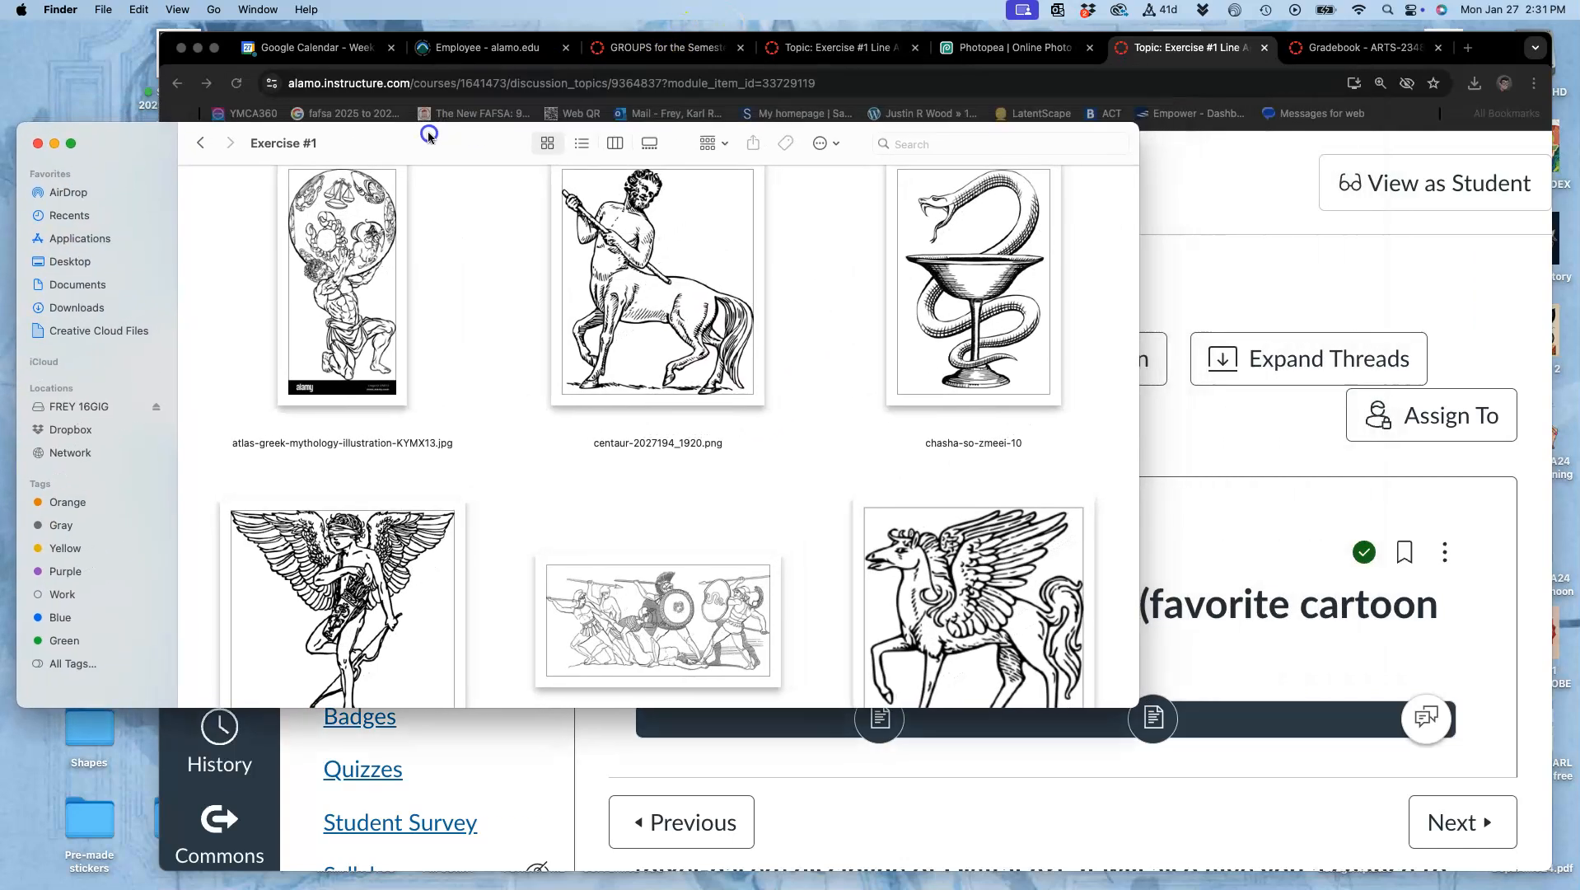
left_click(926, 80)
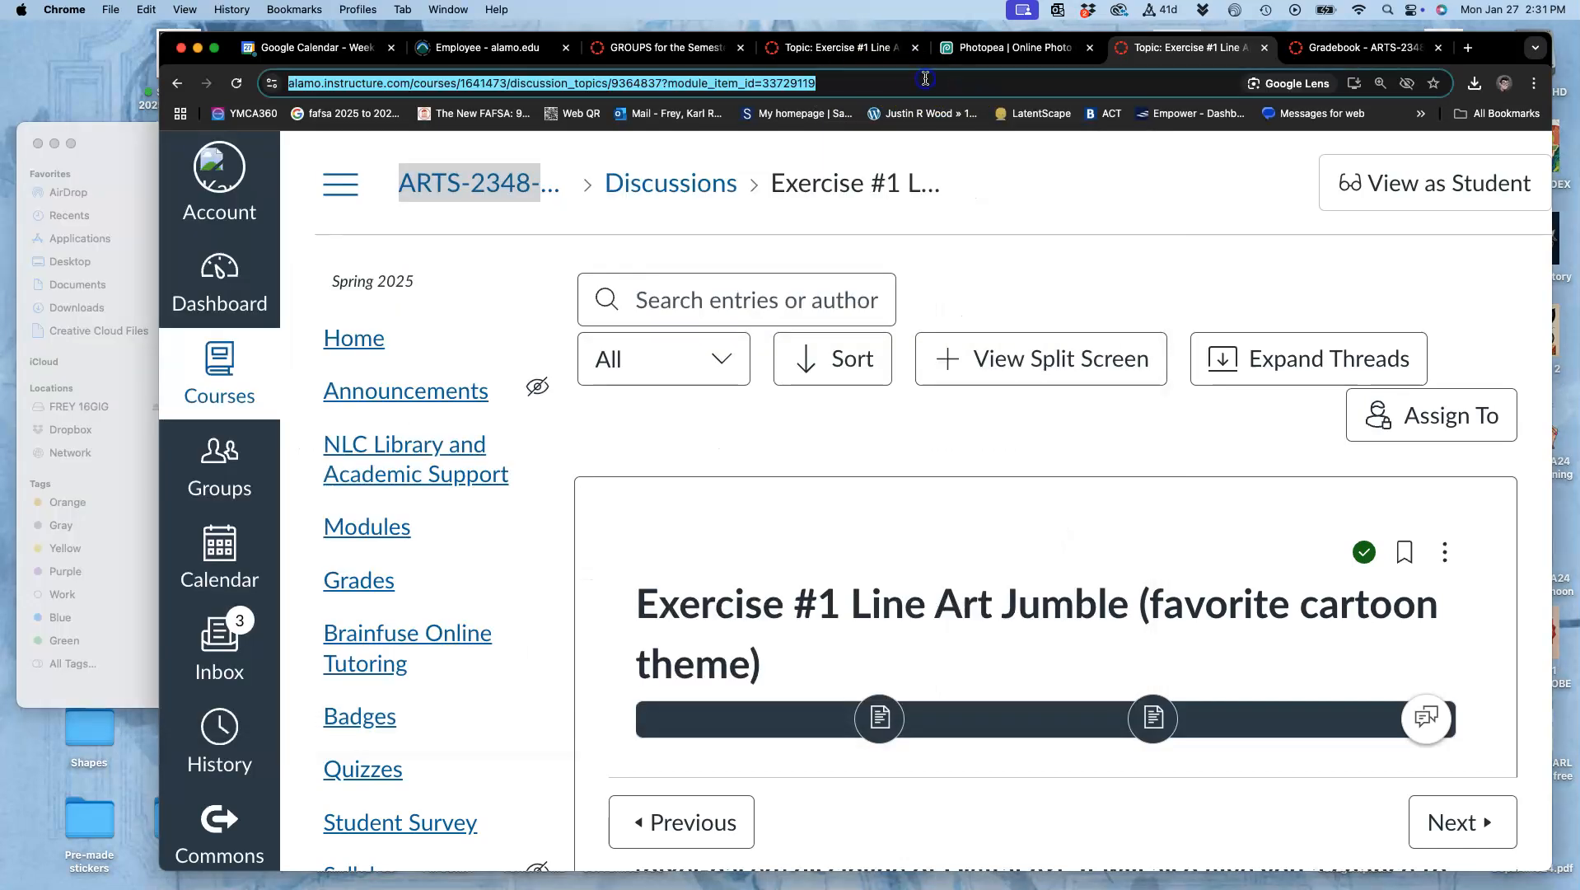
left_click(897, 239)
scroll(959, 699, "down", 10)
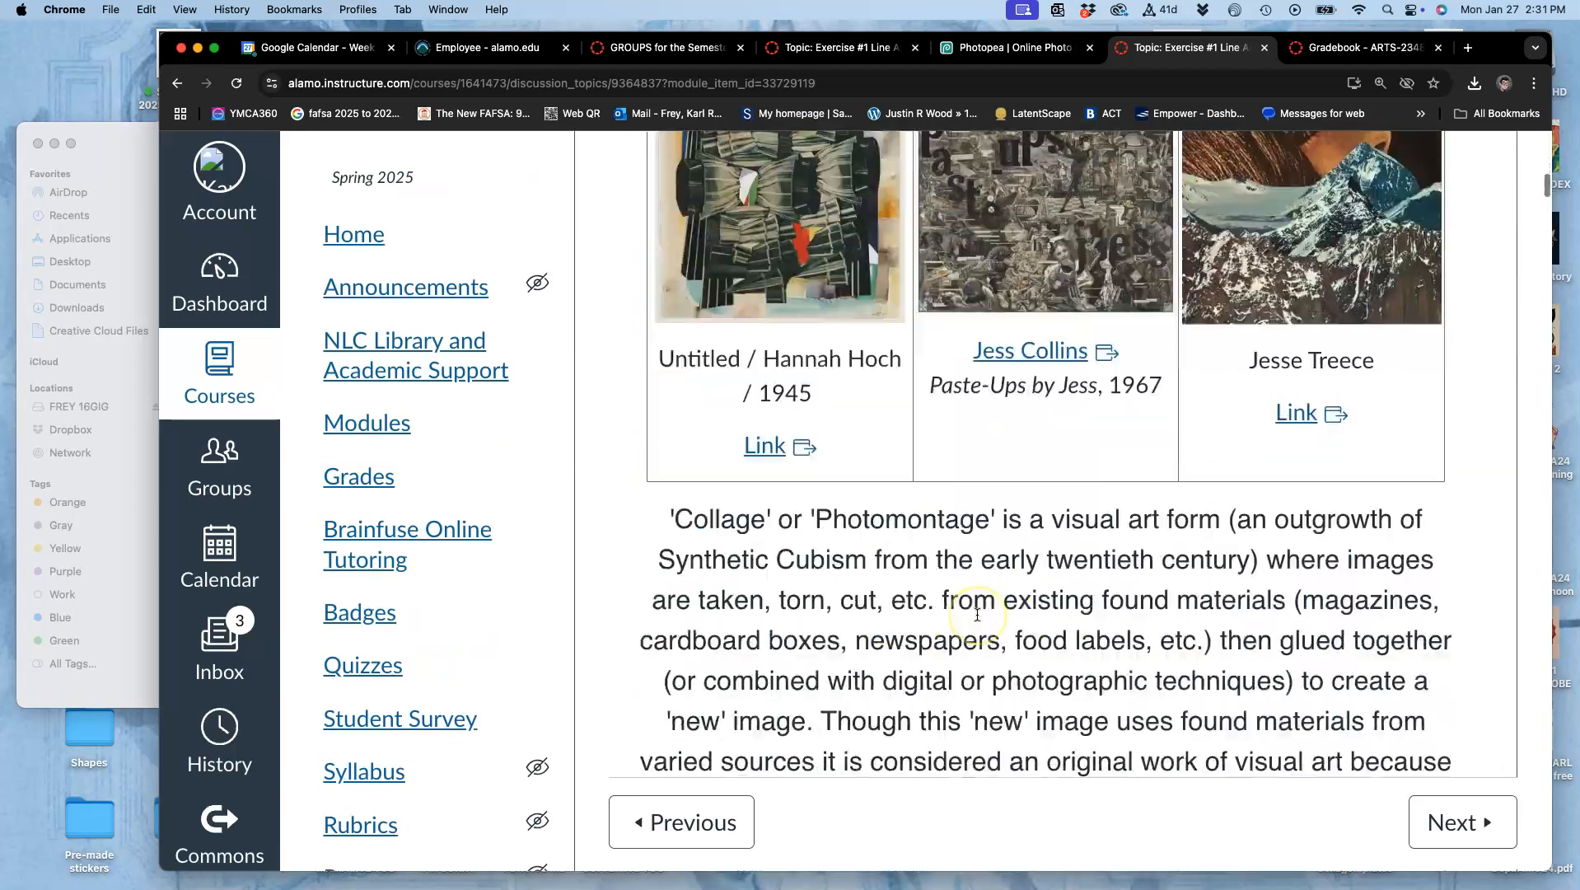
scroll(977, 613, "down", 20)
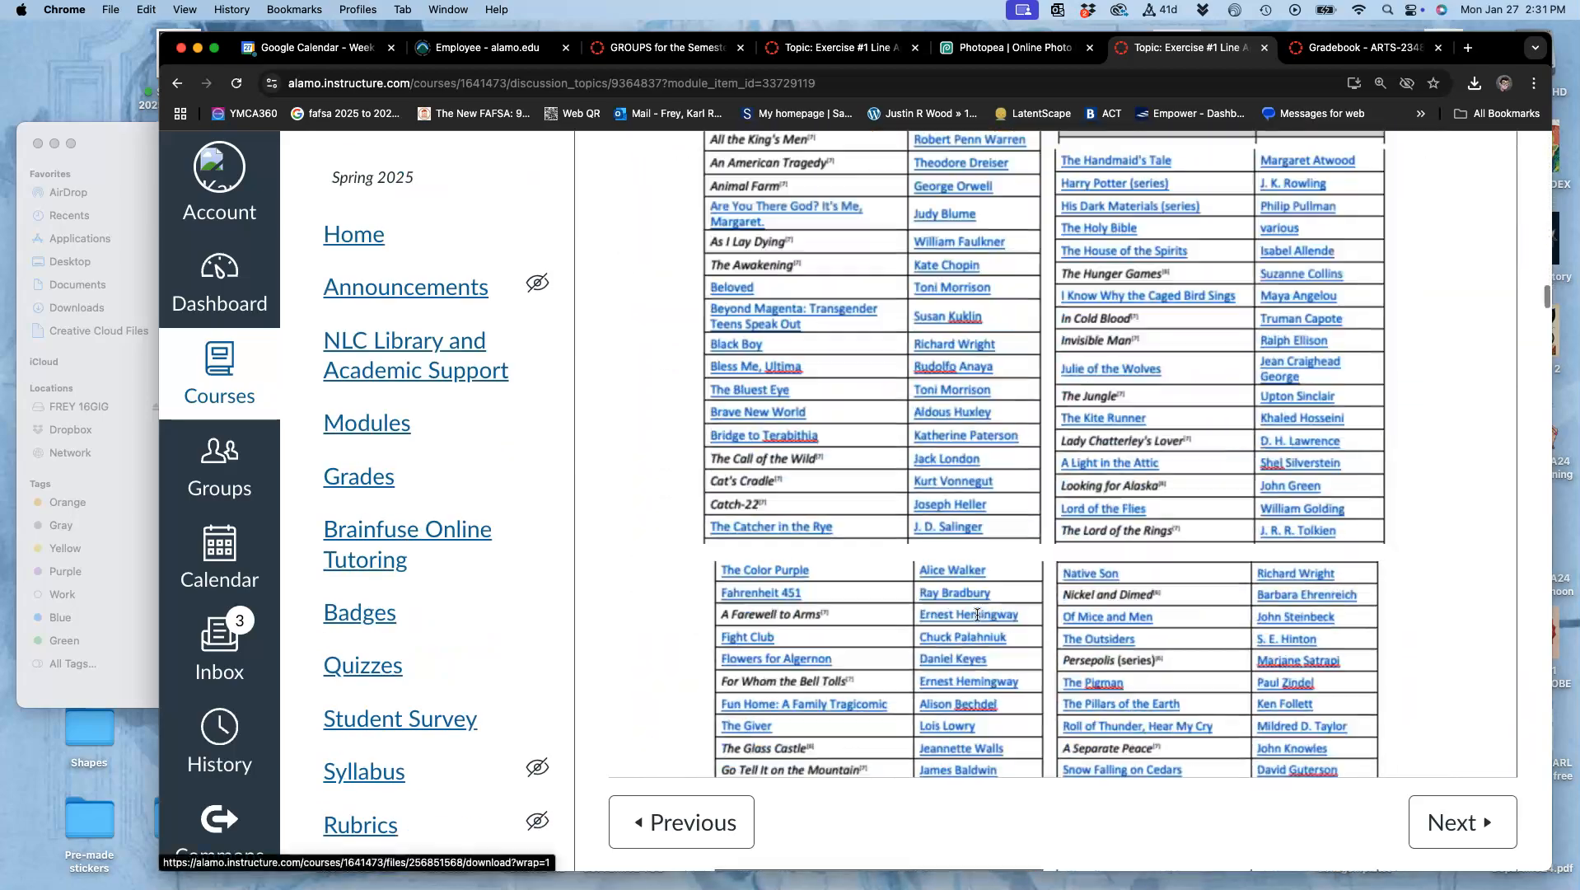
scroll(977, 614, "down", 20)
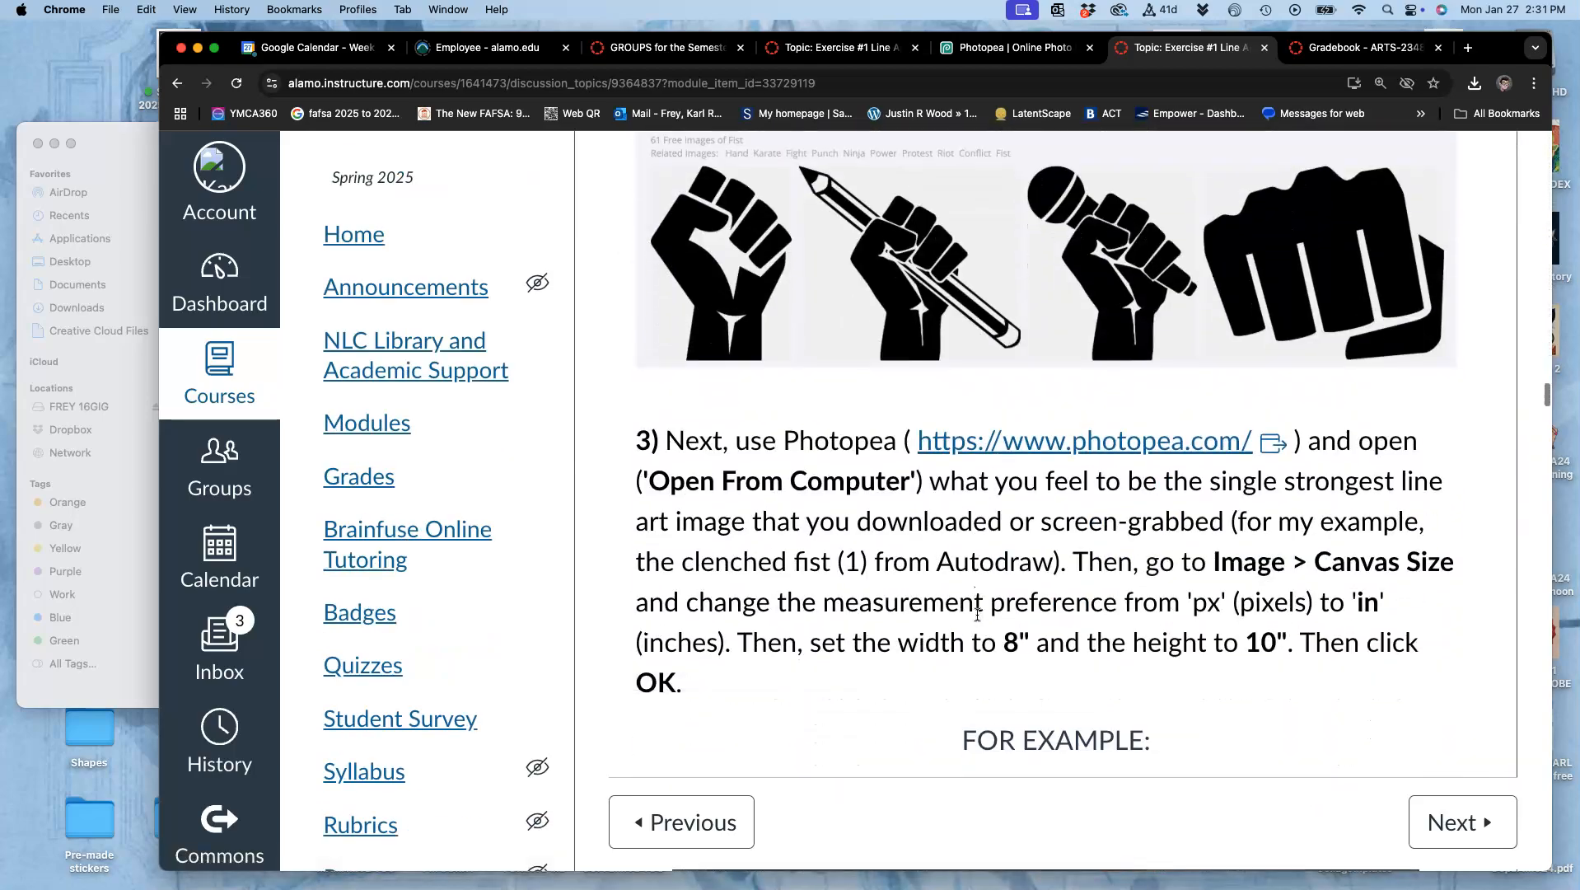
scroll(977, 614, "up", 5)
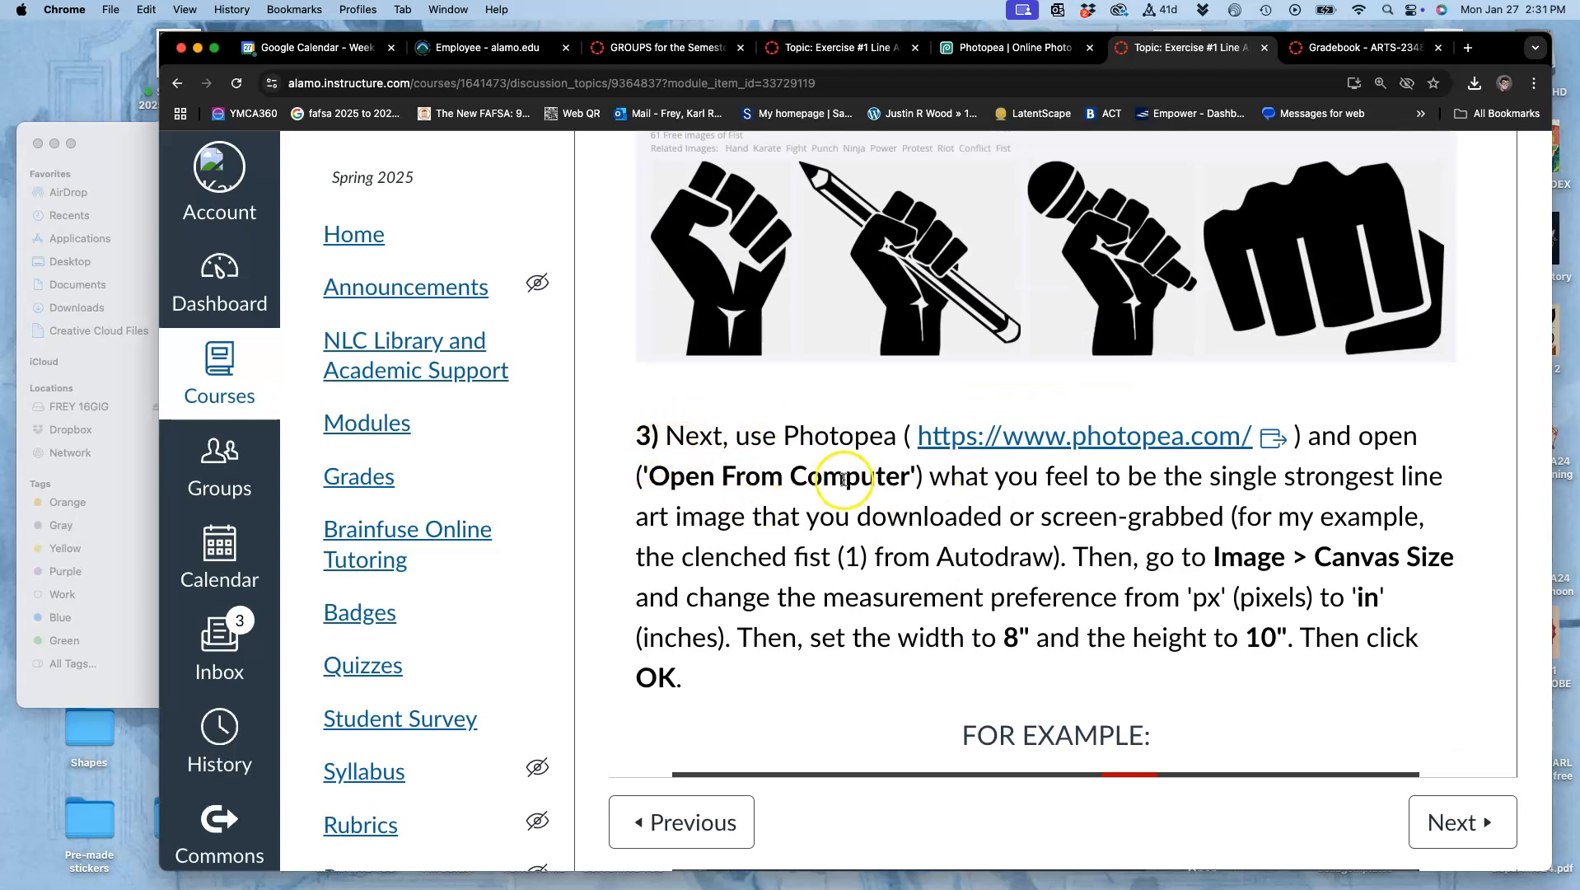
scroll(934, 623, "down", 5)
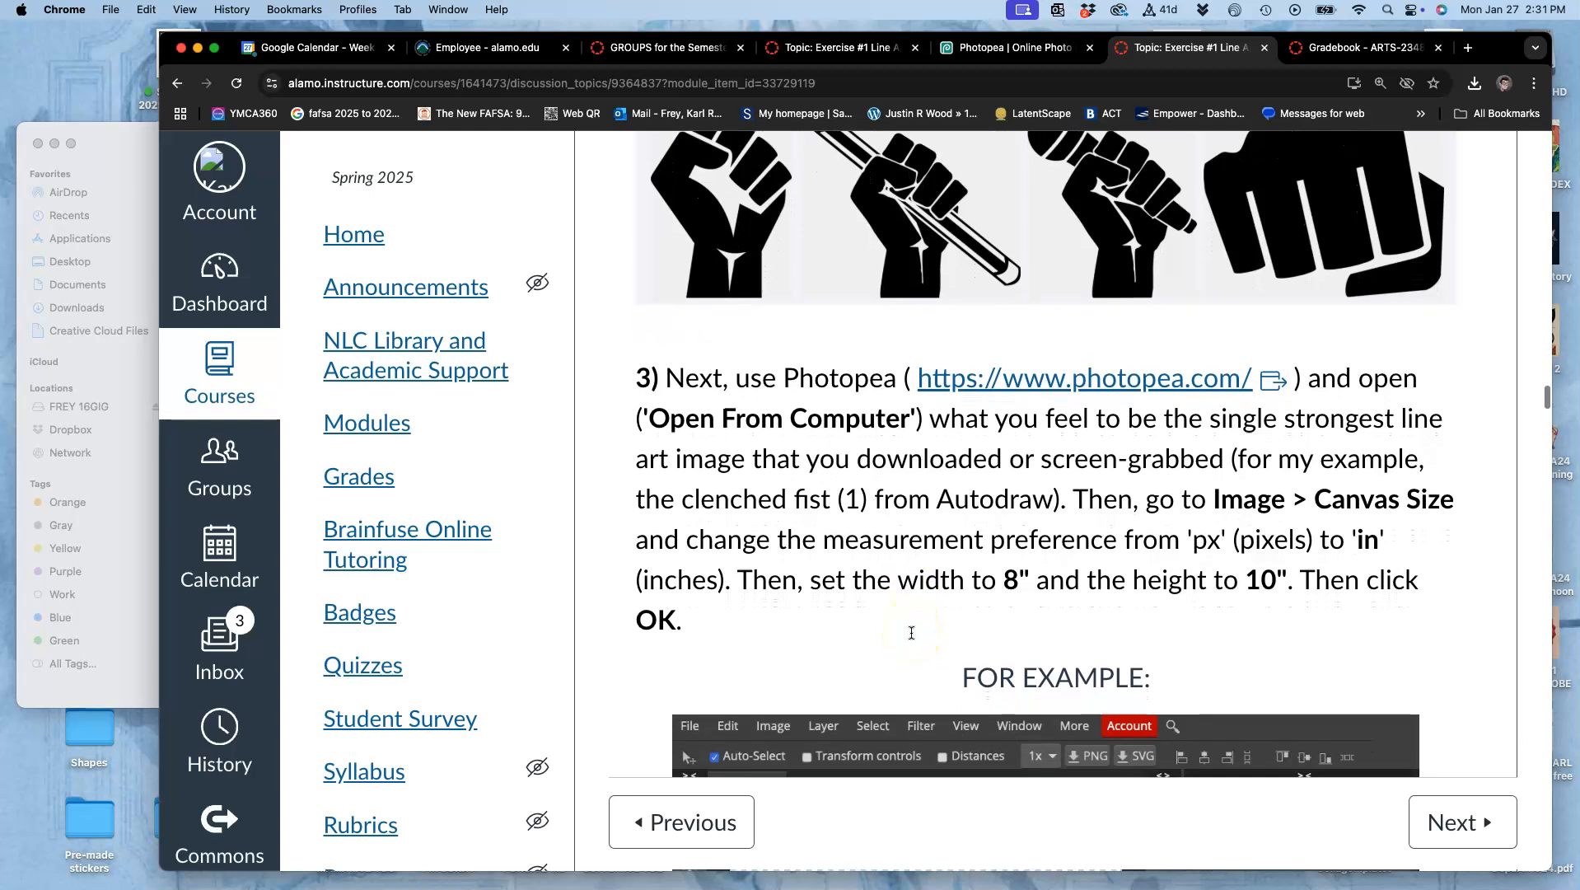
scroll(911, 632, "down", 20)
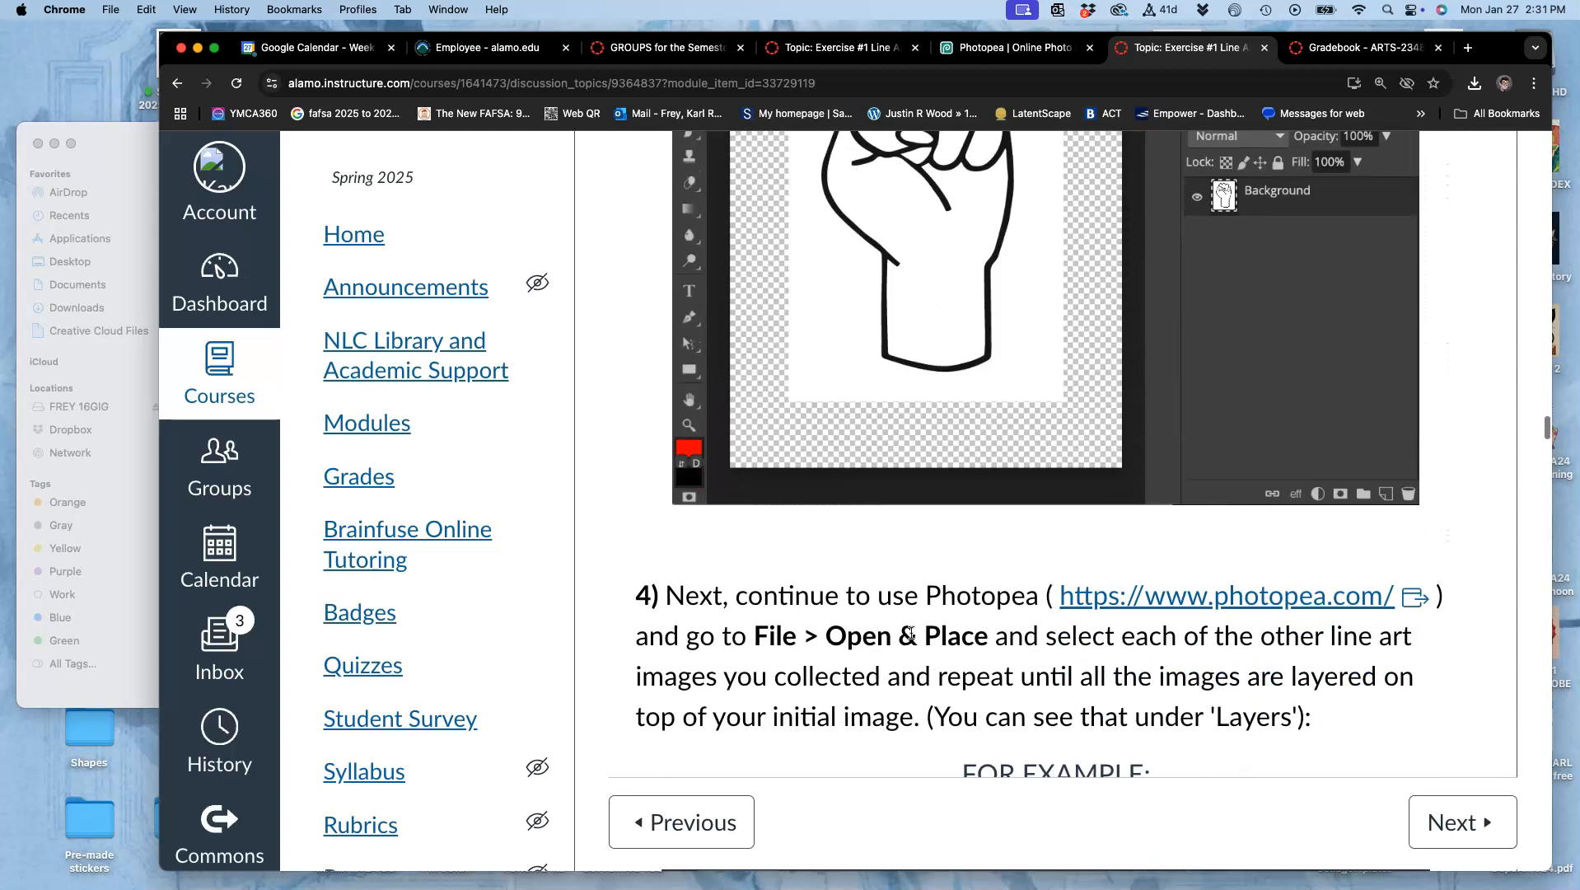
scroll(911, 632, "down", 10)
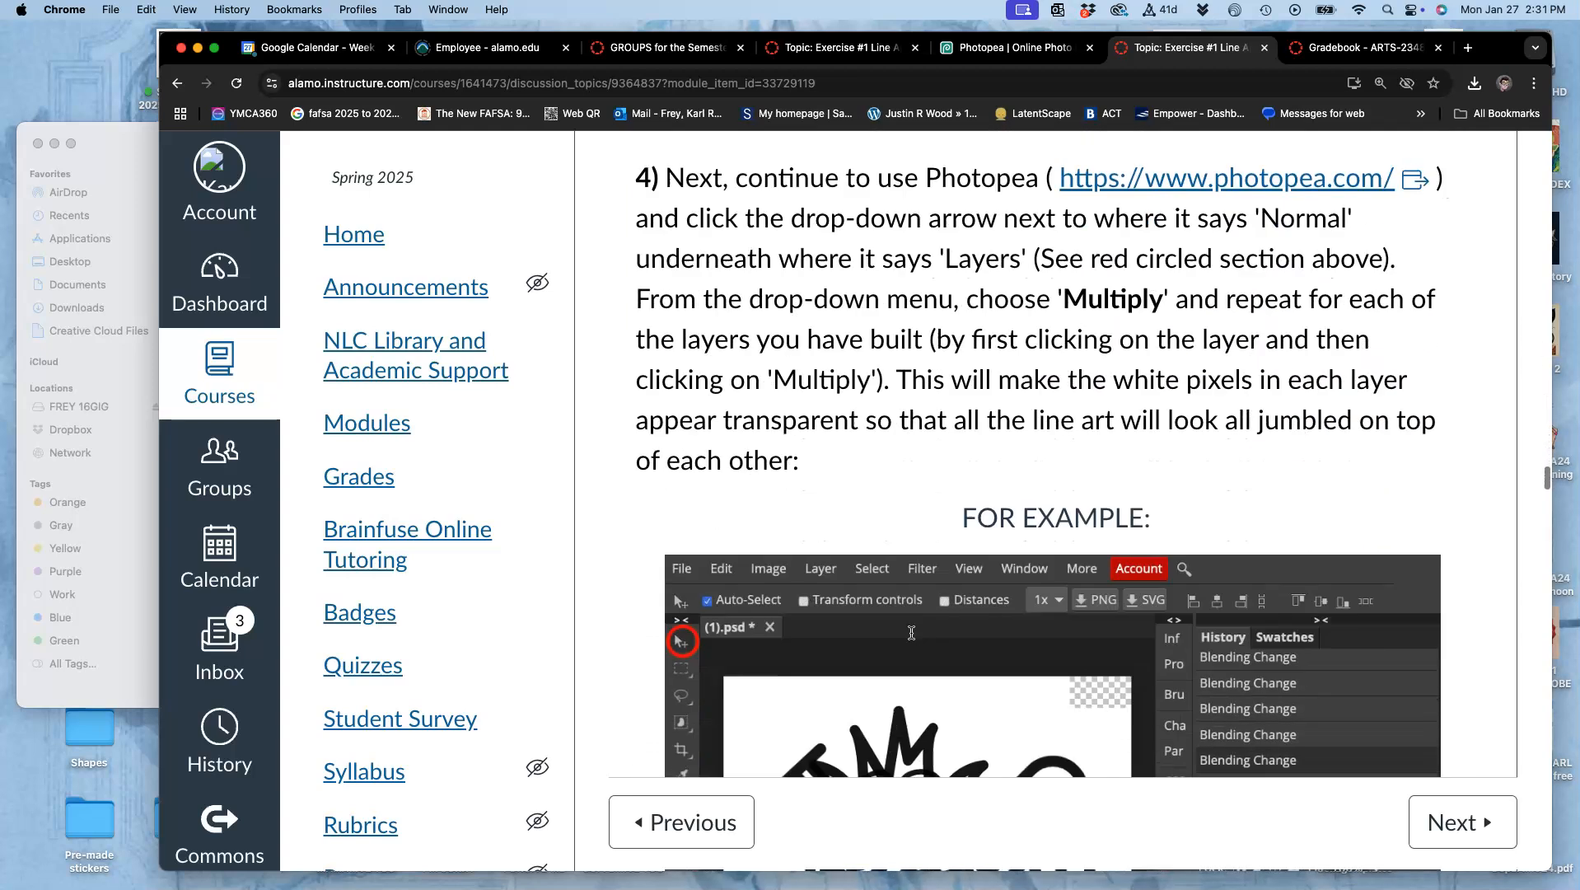
scroll(911, 632, "up", 20)
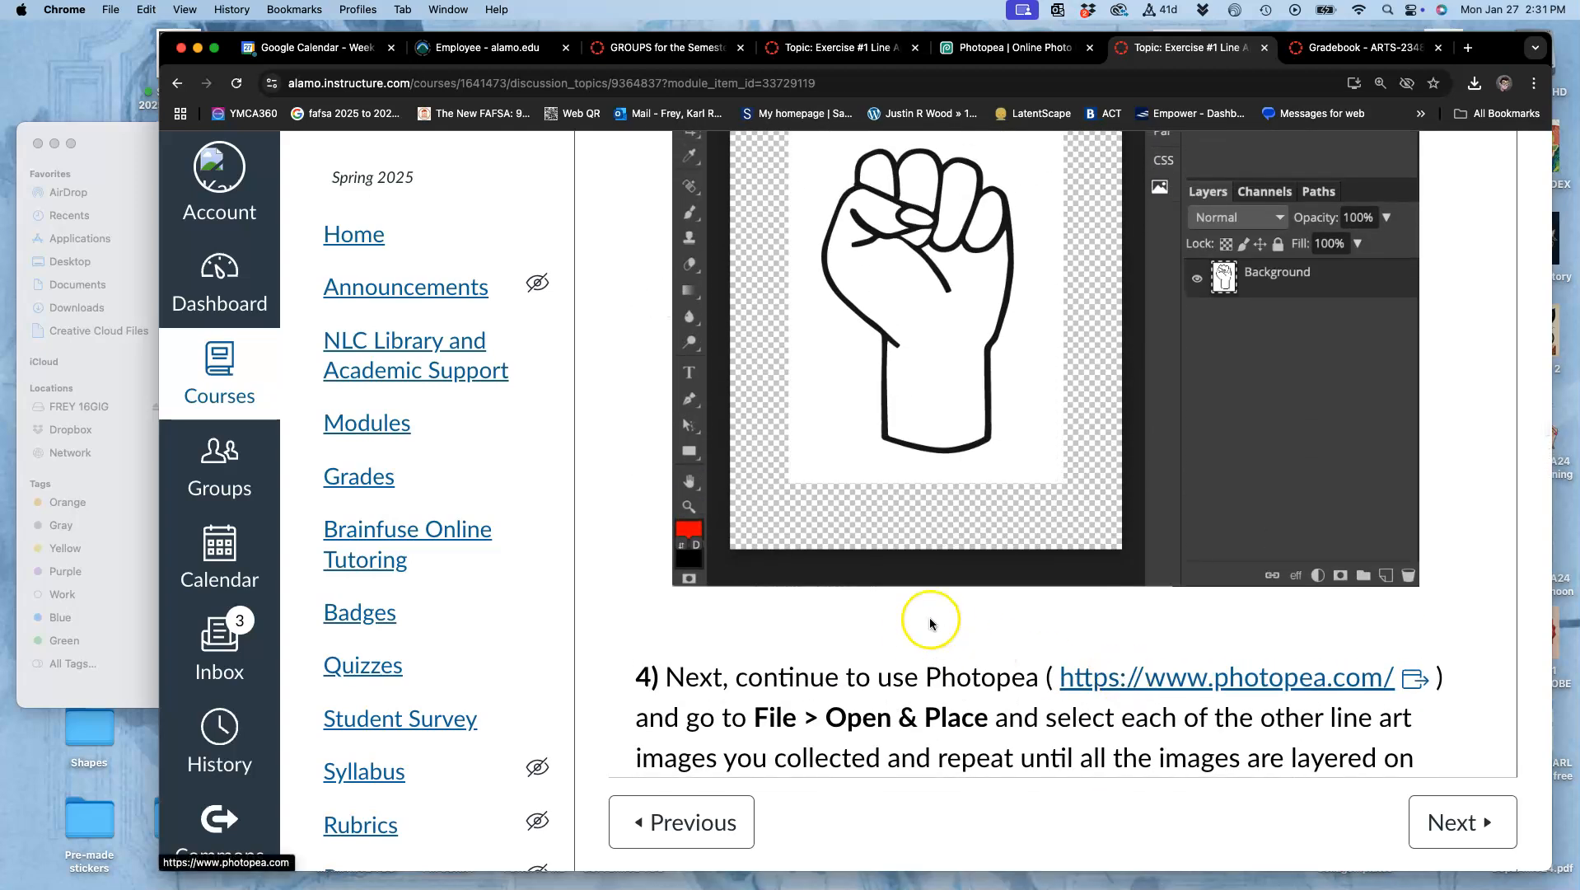
Close the open Photopea tab and reopen Photopea from the link in step 3 of the exercise instructions.
scroll(928, 617, "up", 15)
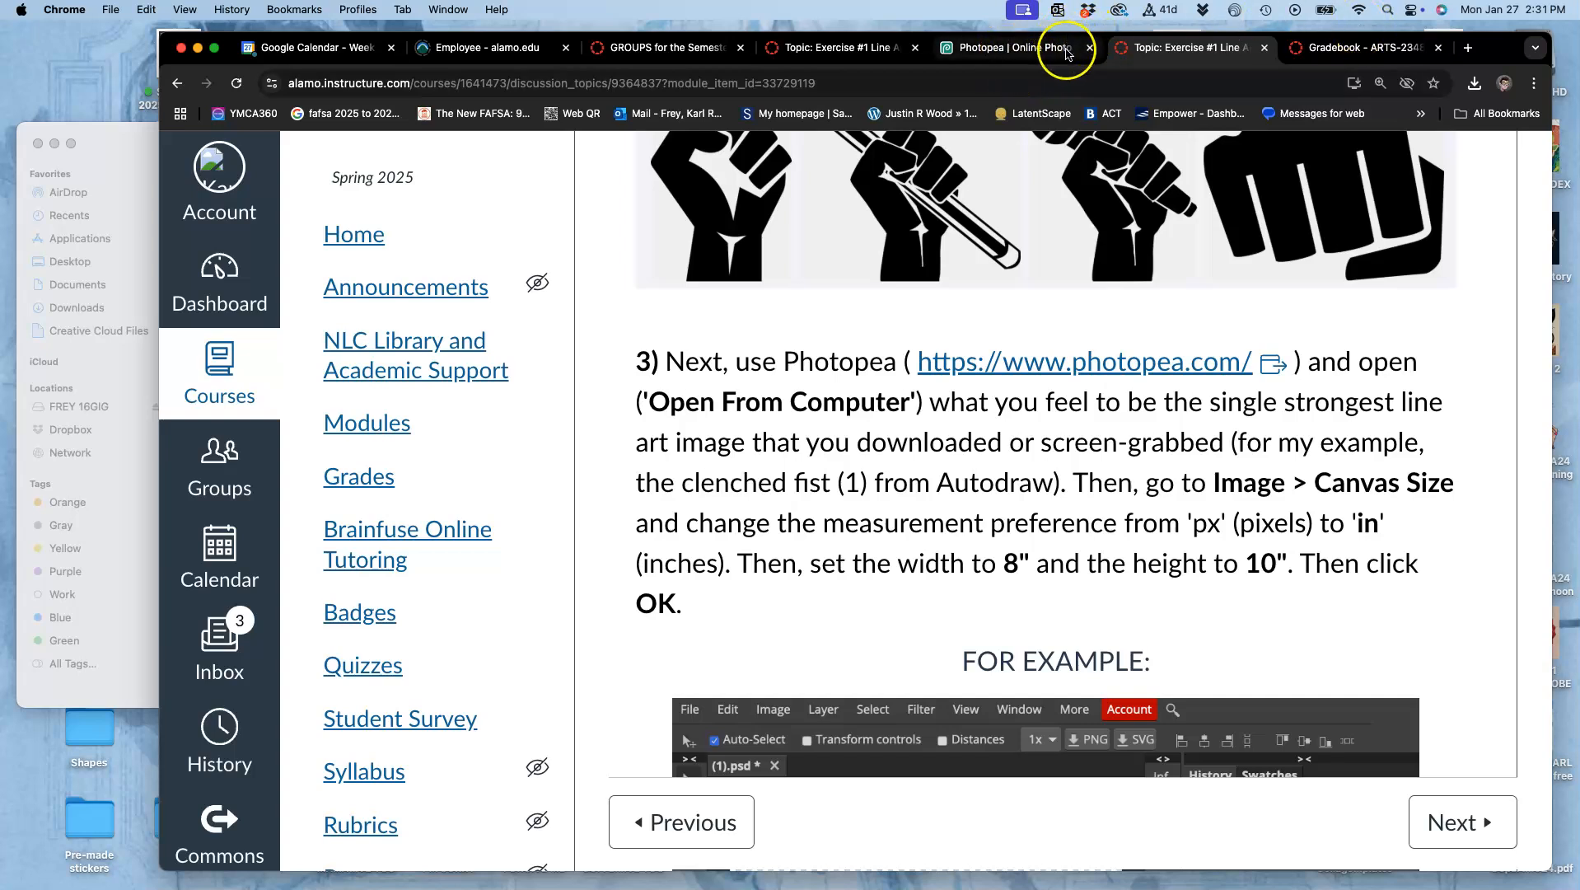
left_click(1090, 47)
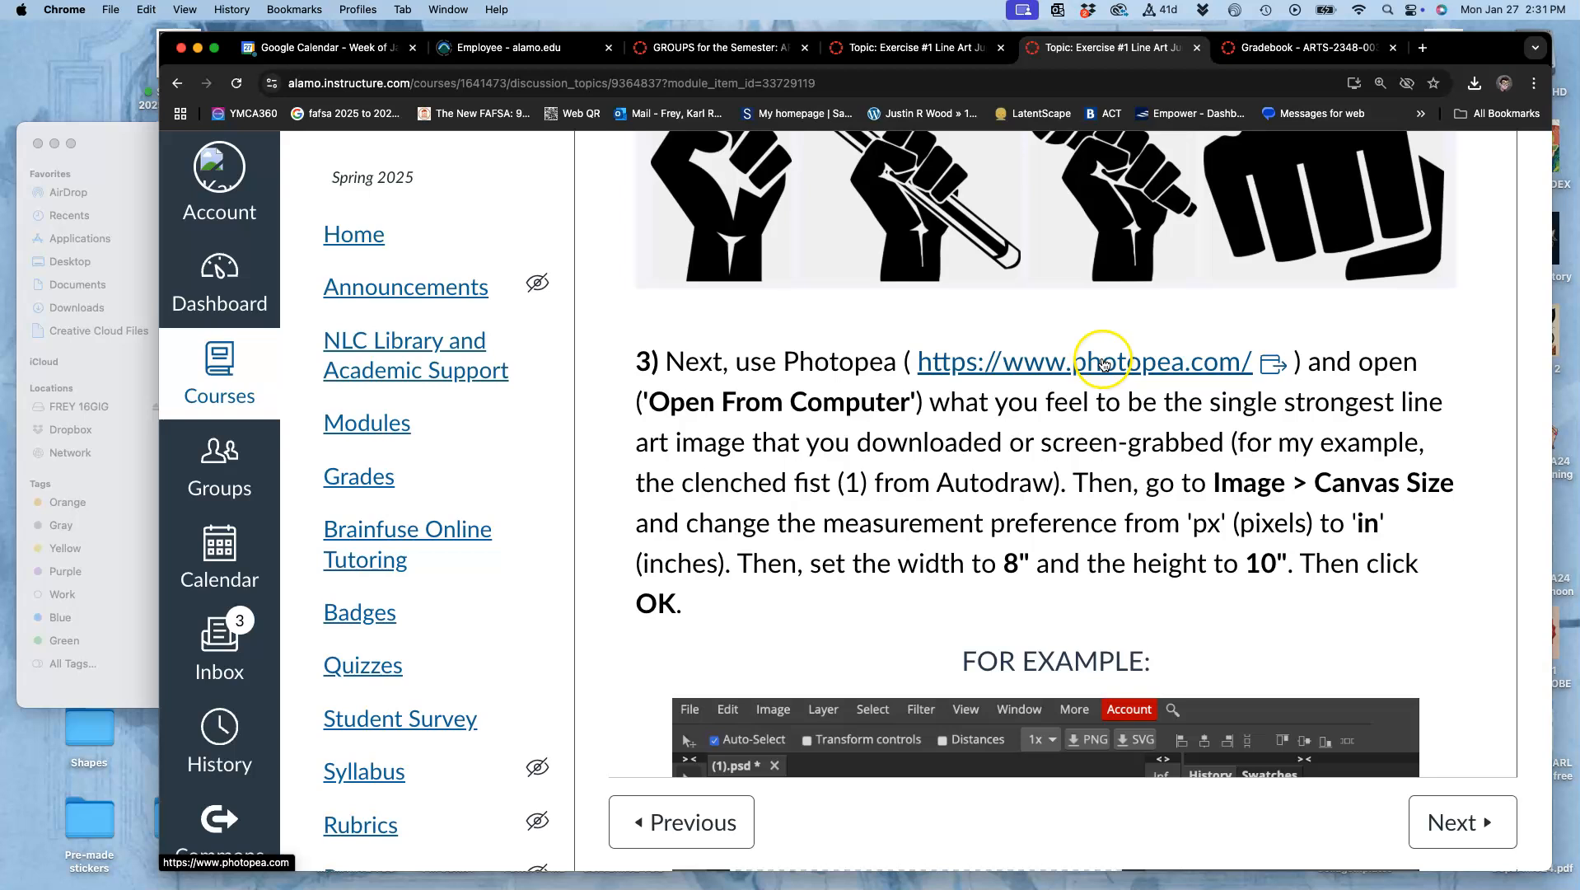
left_click(1105, 364)
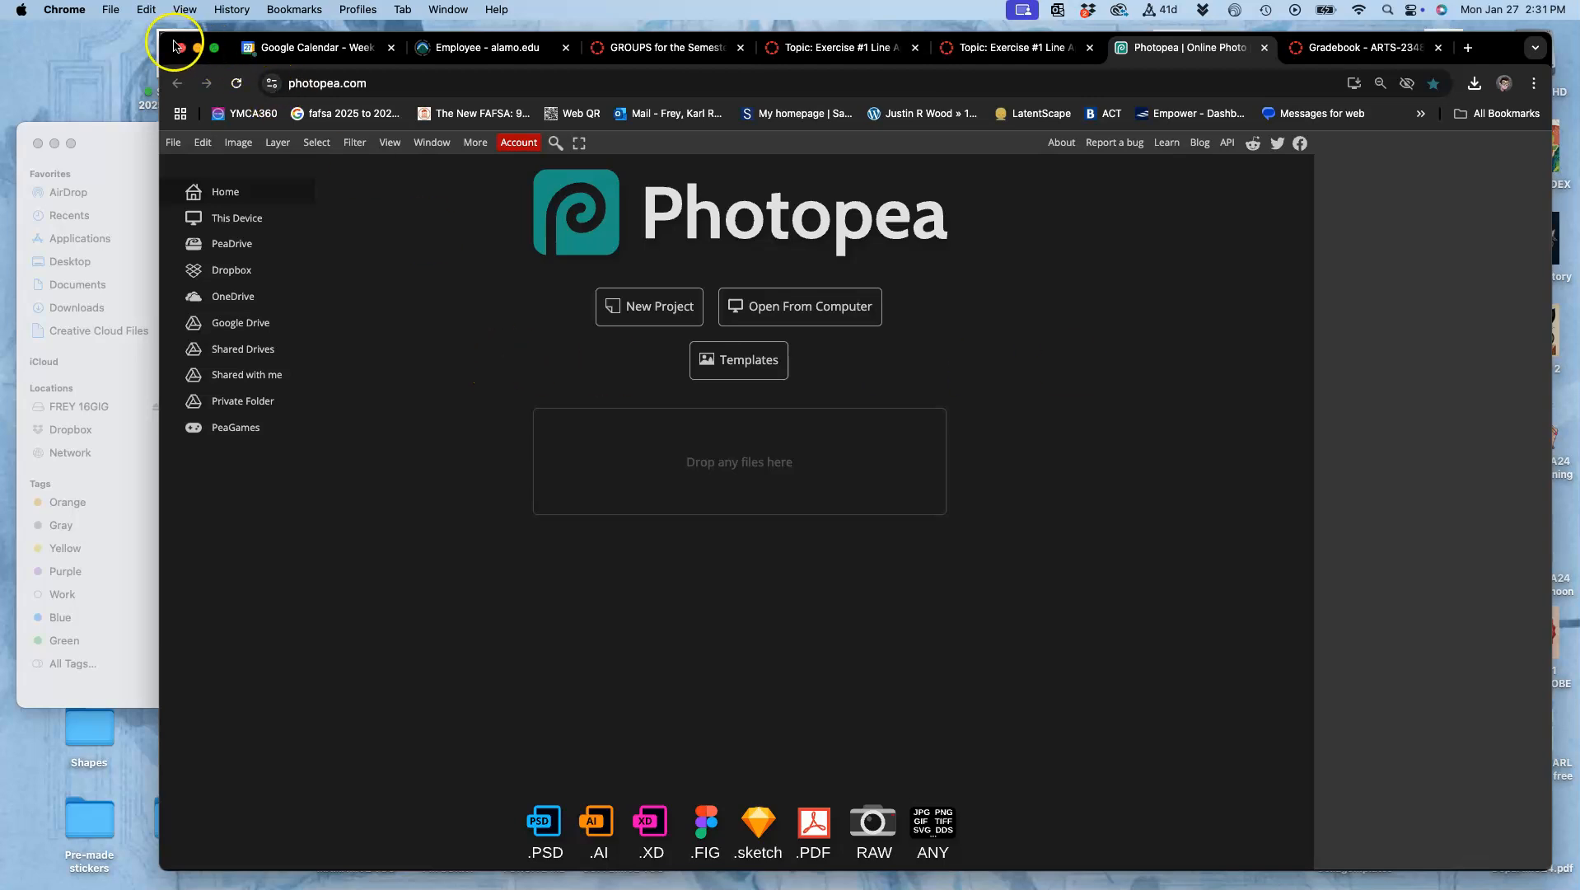
Narrow the browser window and shift it aside to uncover the Exercise #1 folder window.
left_click_drag(166, 38, 352, 29)
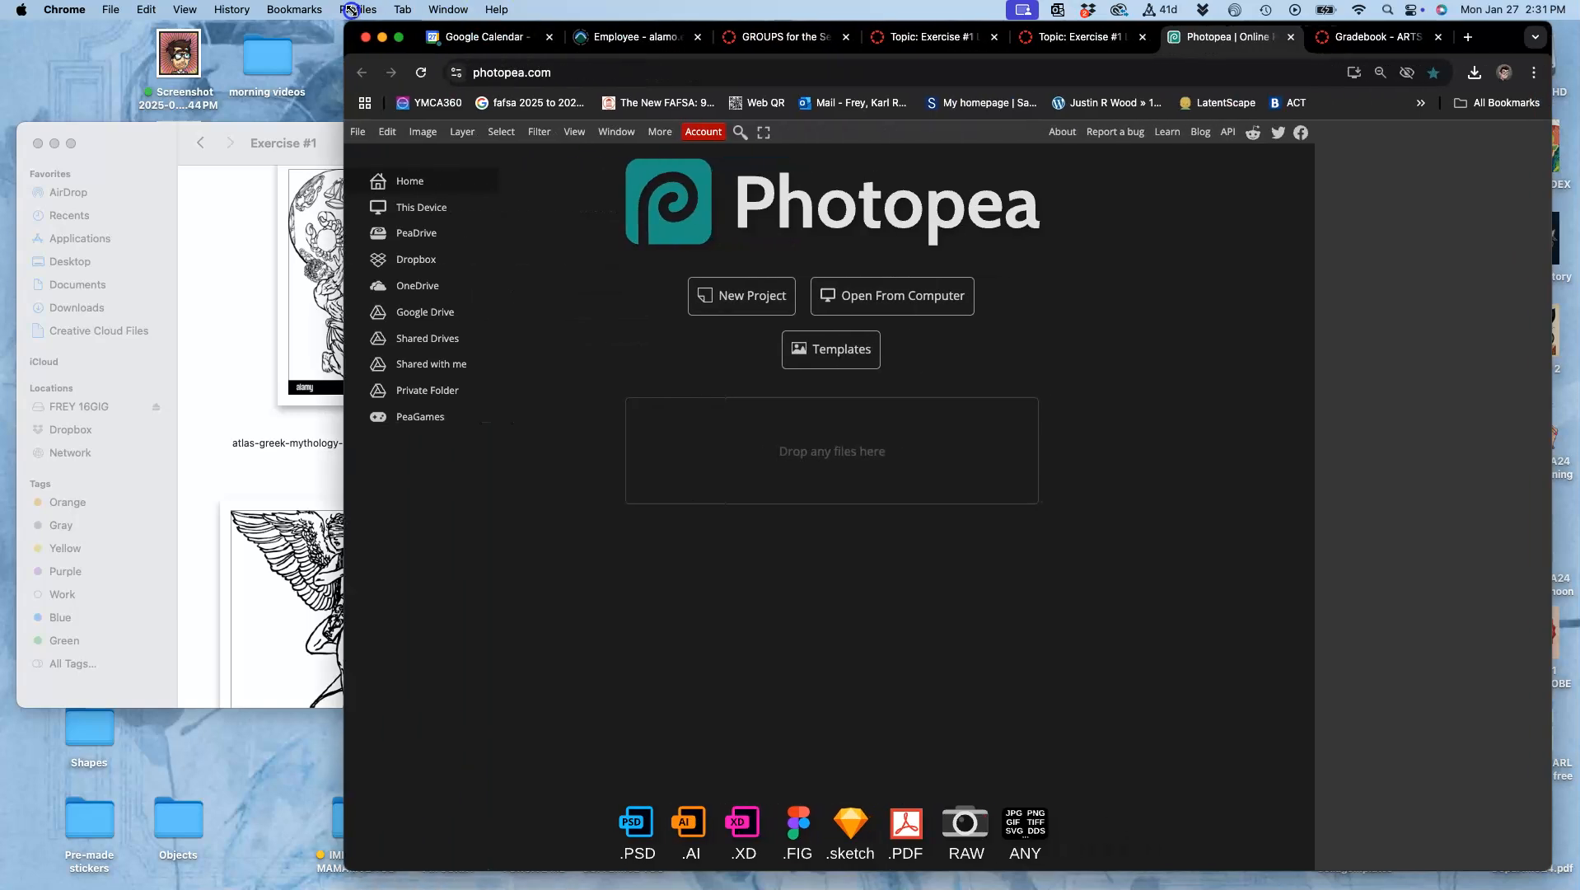
left_click_drag(1495, 36, 1579, 35)
left_click_drag(863, 39, 680, 33)
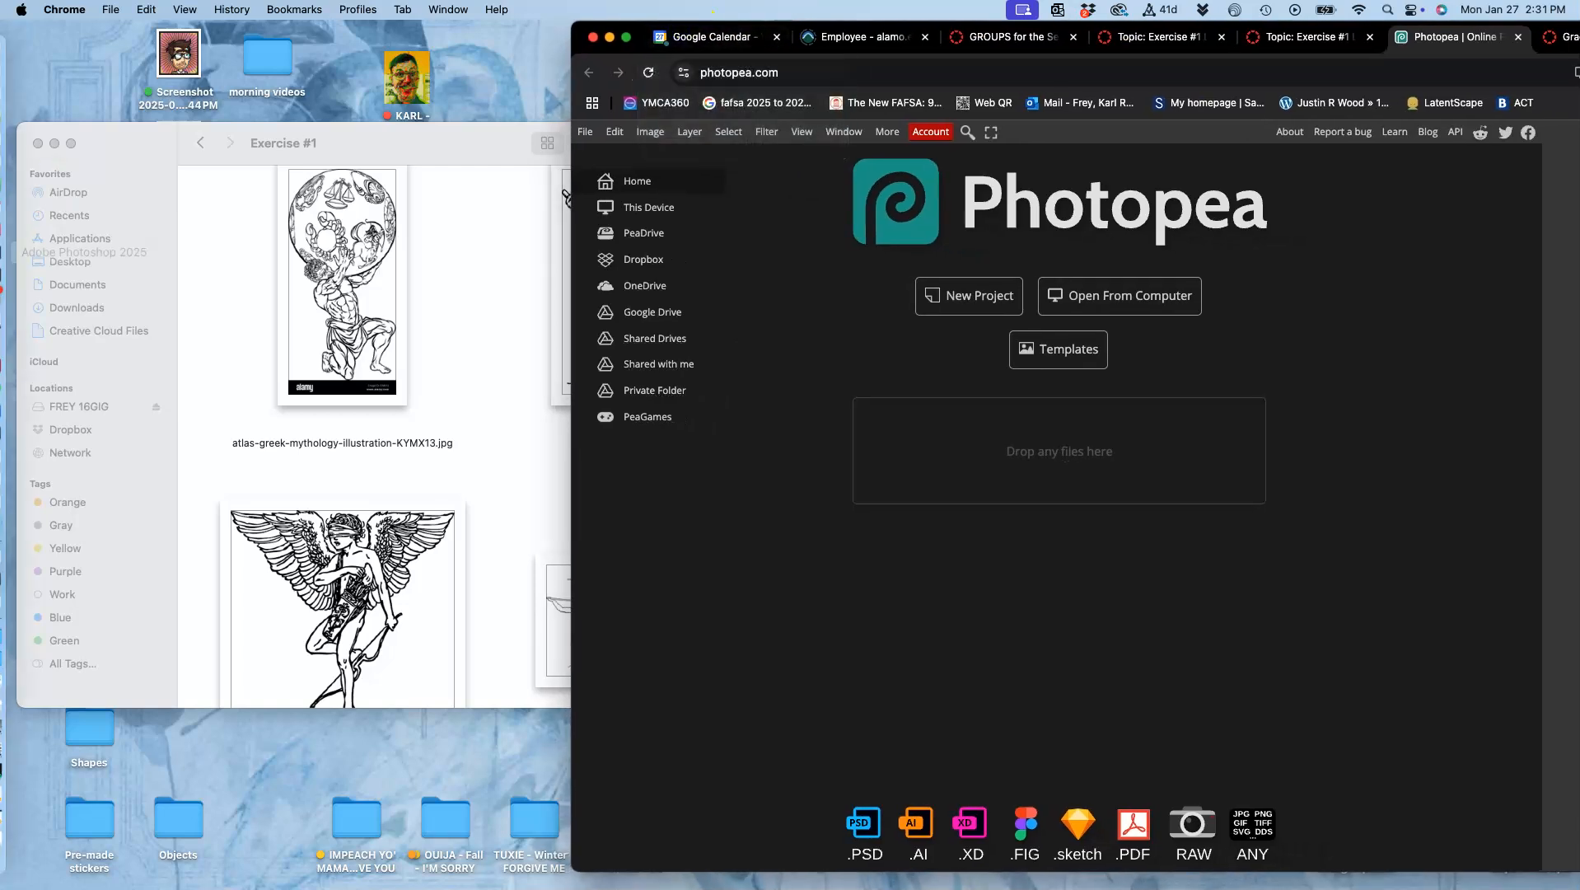
Switch to Adobe Photoshop 2025 and create a blank 525 x 608 px document at 72 ppi from the Clipboard preset.
left_click(18, 253)
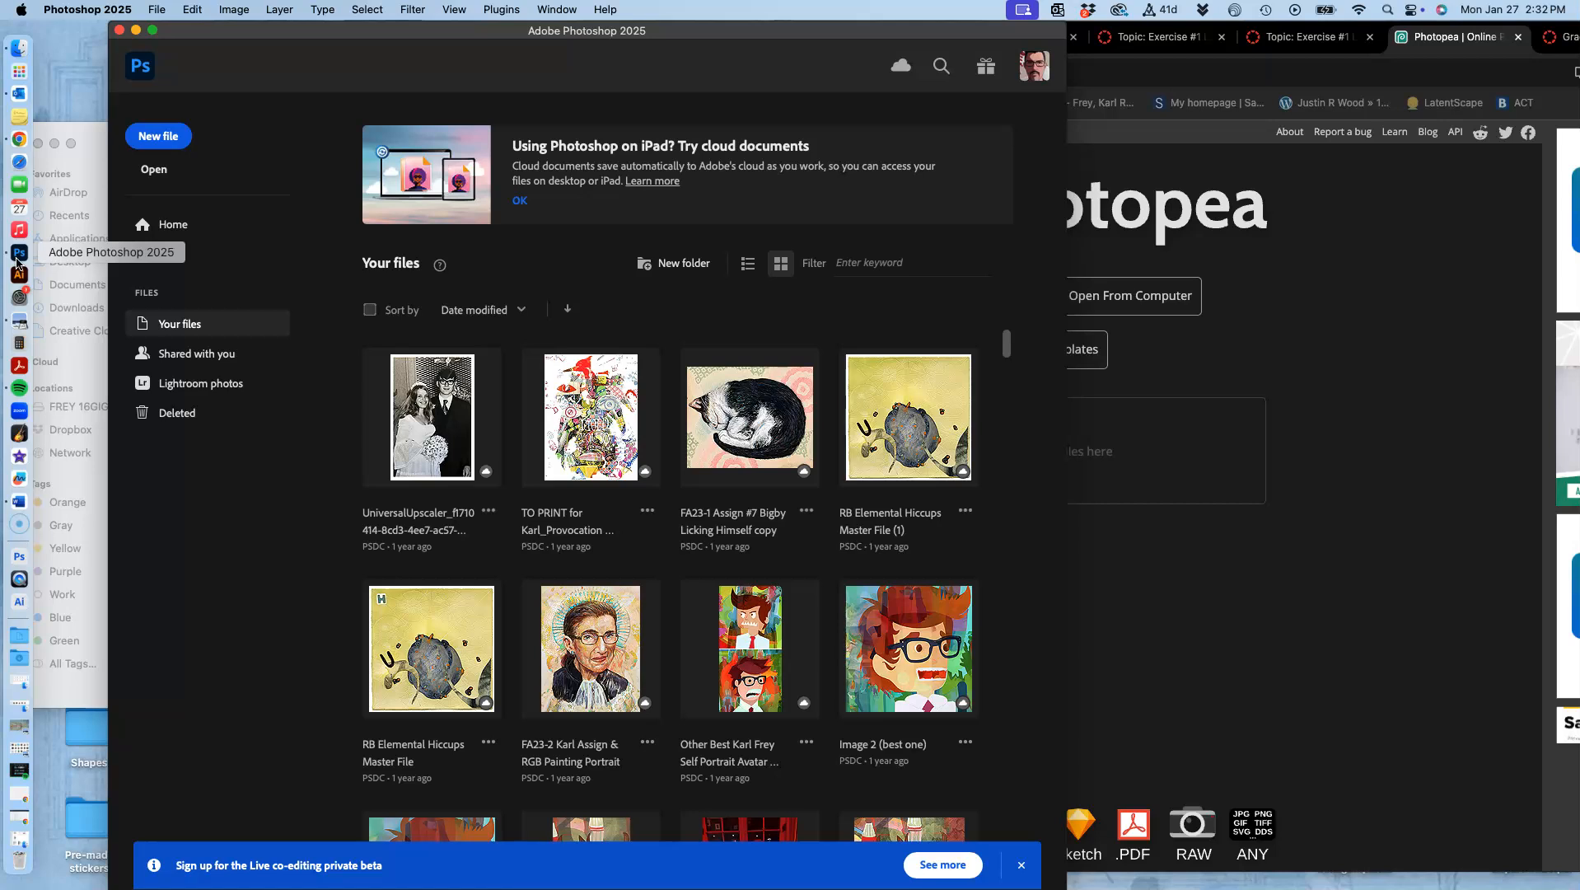
left_click_drag(413, 36, 283, 37)
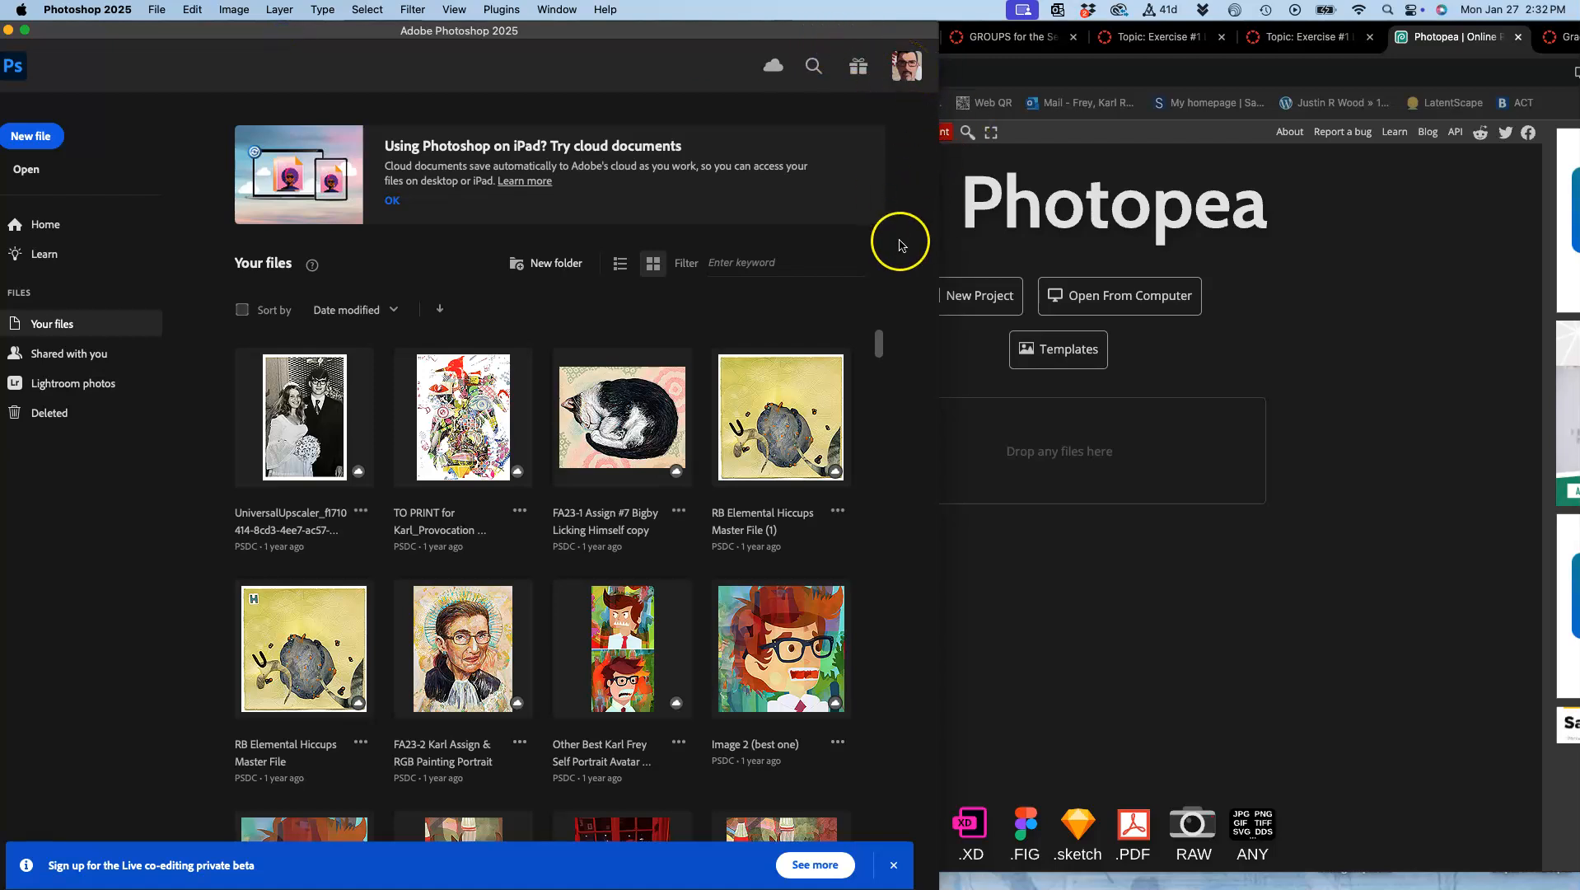
left_click(32, 136)
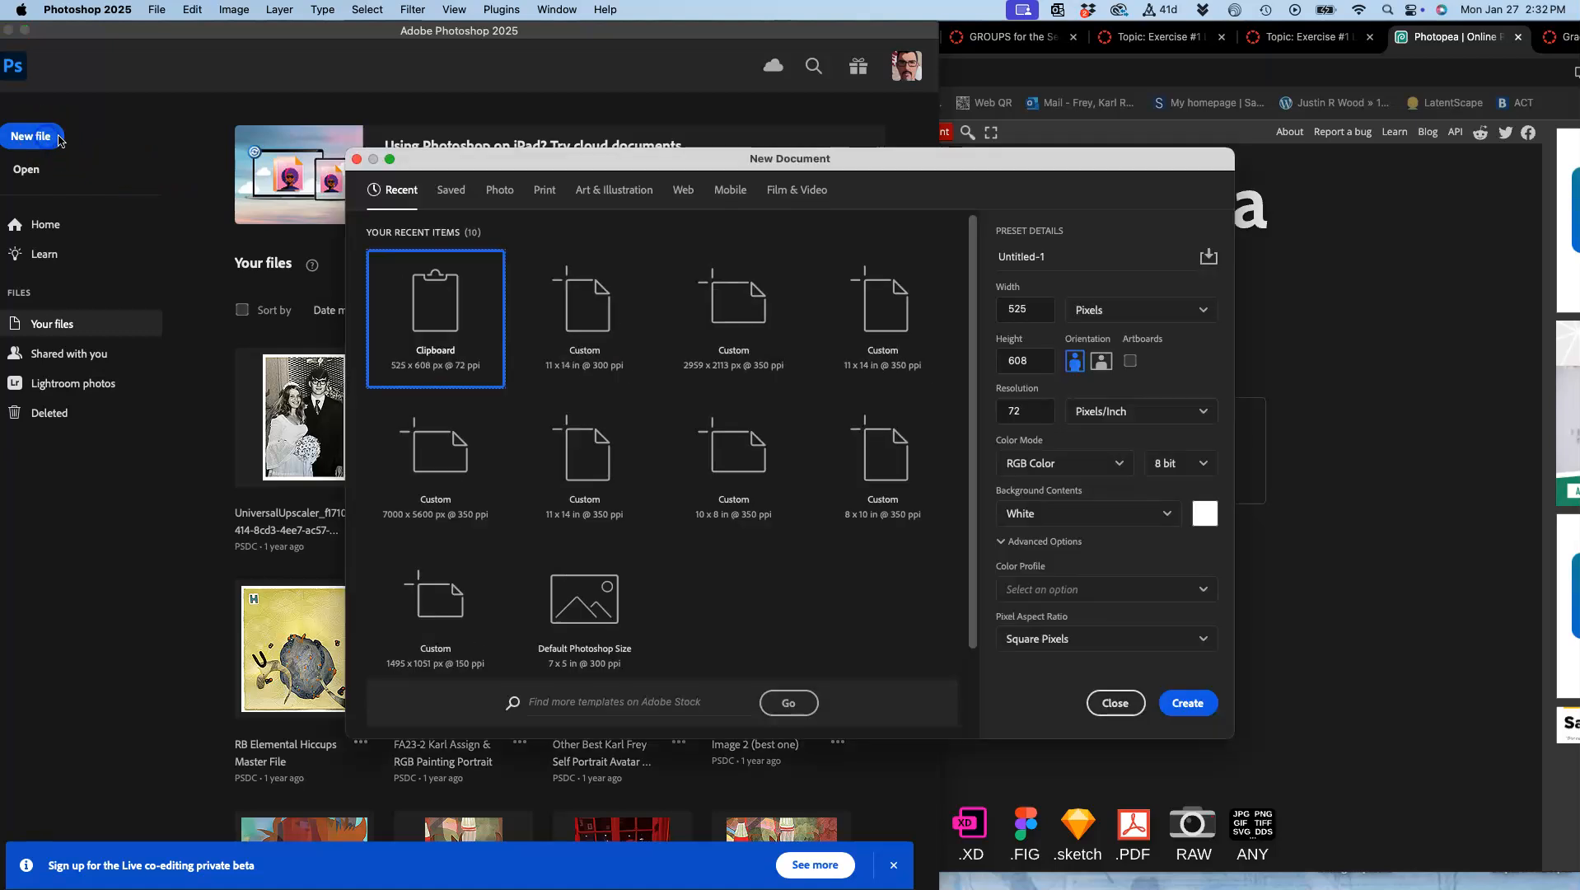
left_click(1187, 702)
Switch to Photopea and create a blank 1280 x 720 px project with a white background.
left_click(1055, 412)
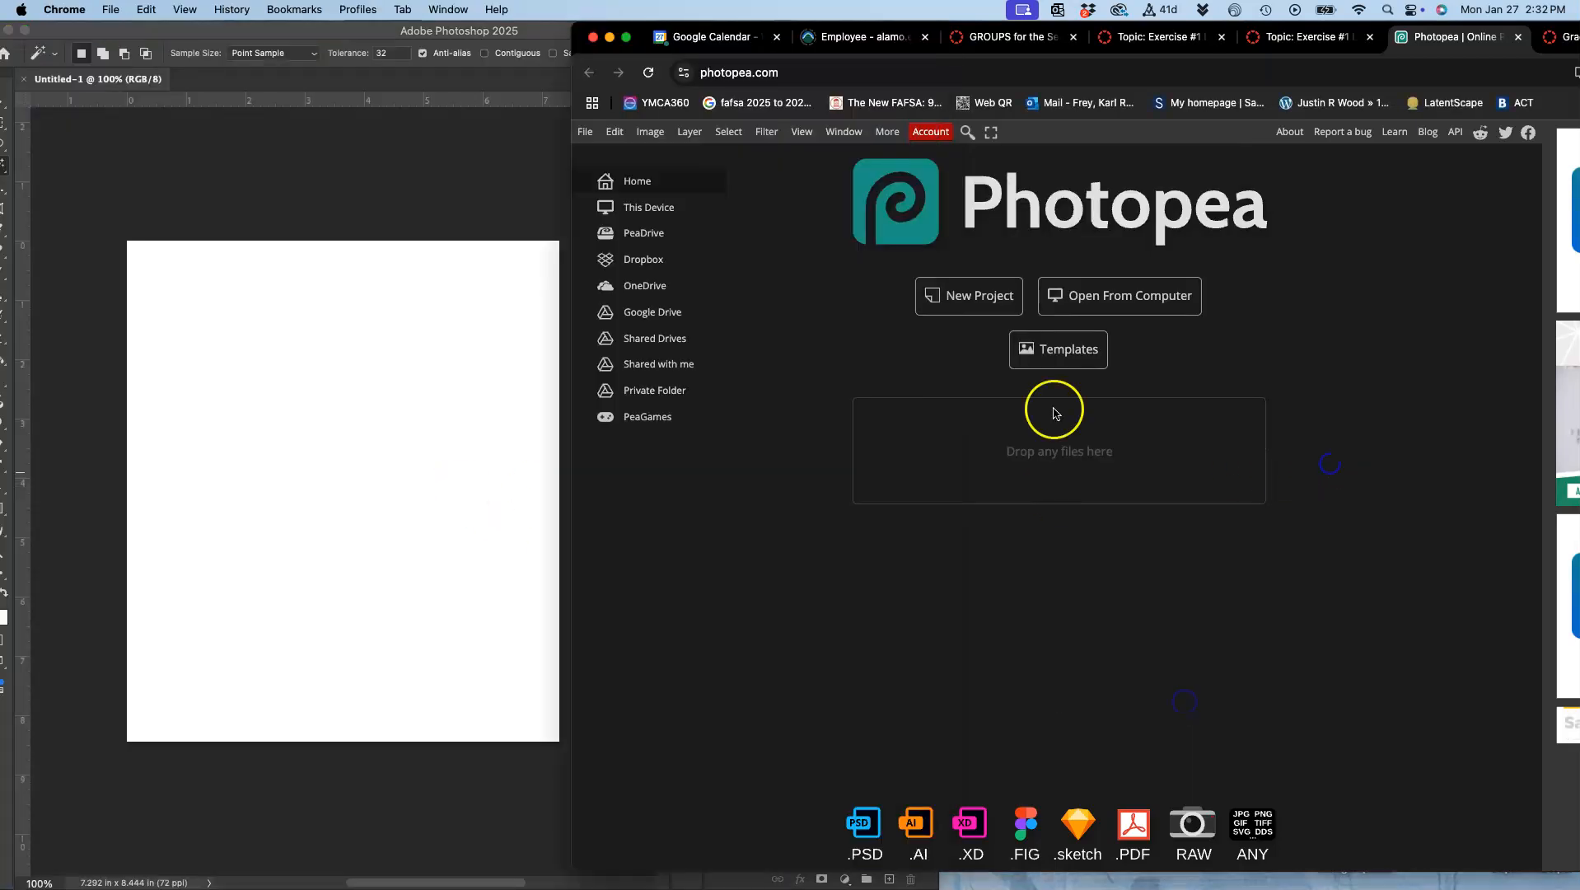
left_click(959, 296)
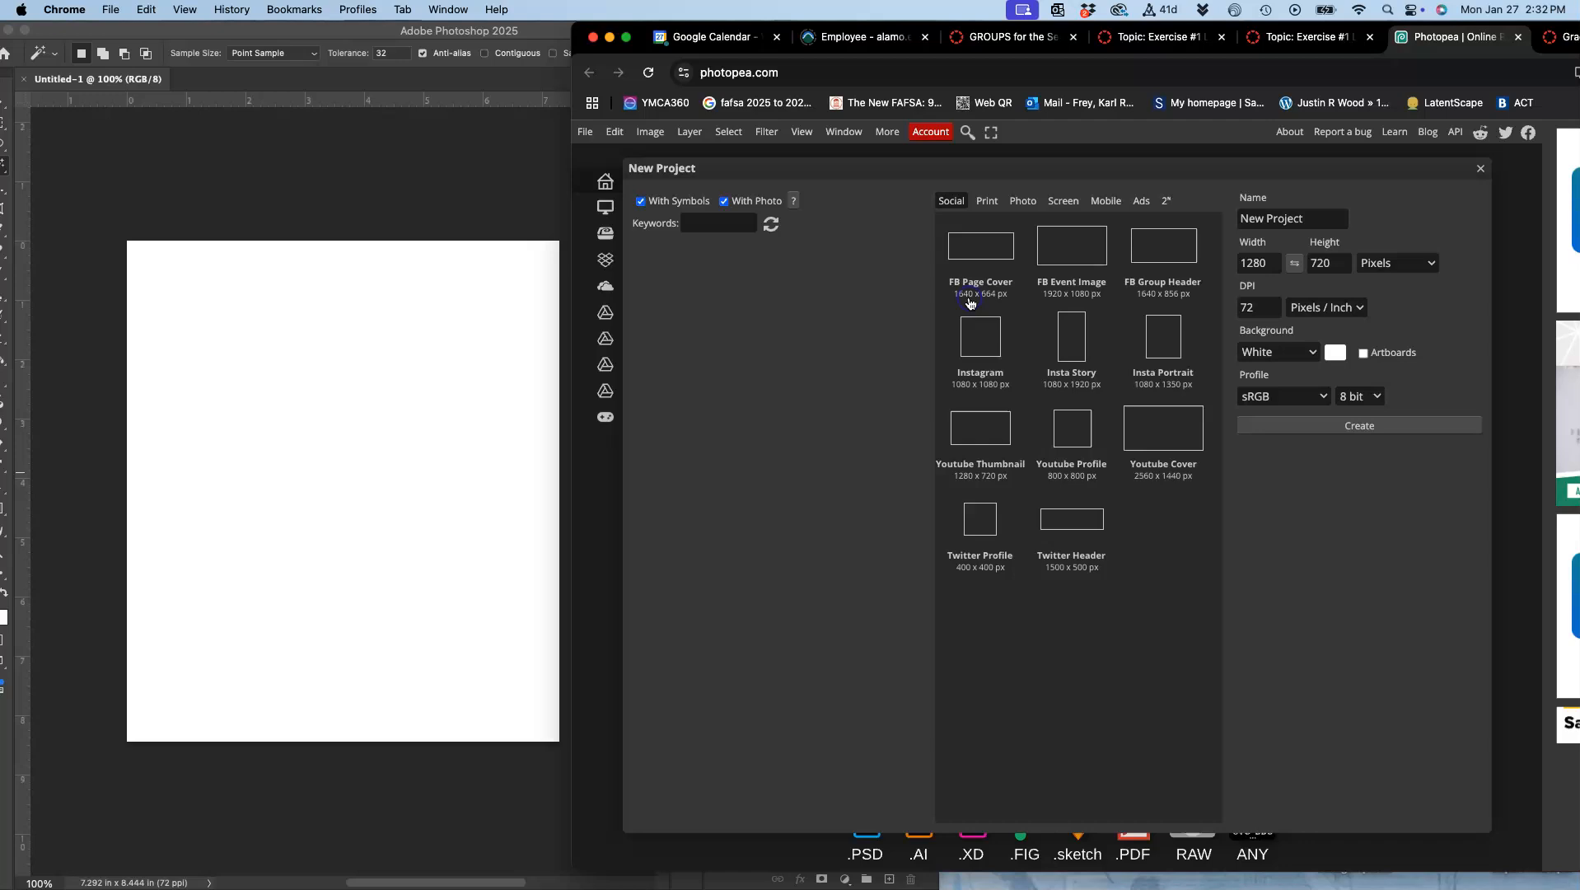
left_click(1343, 426)
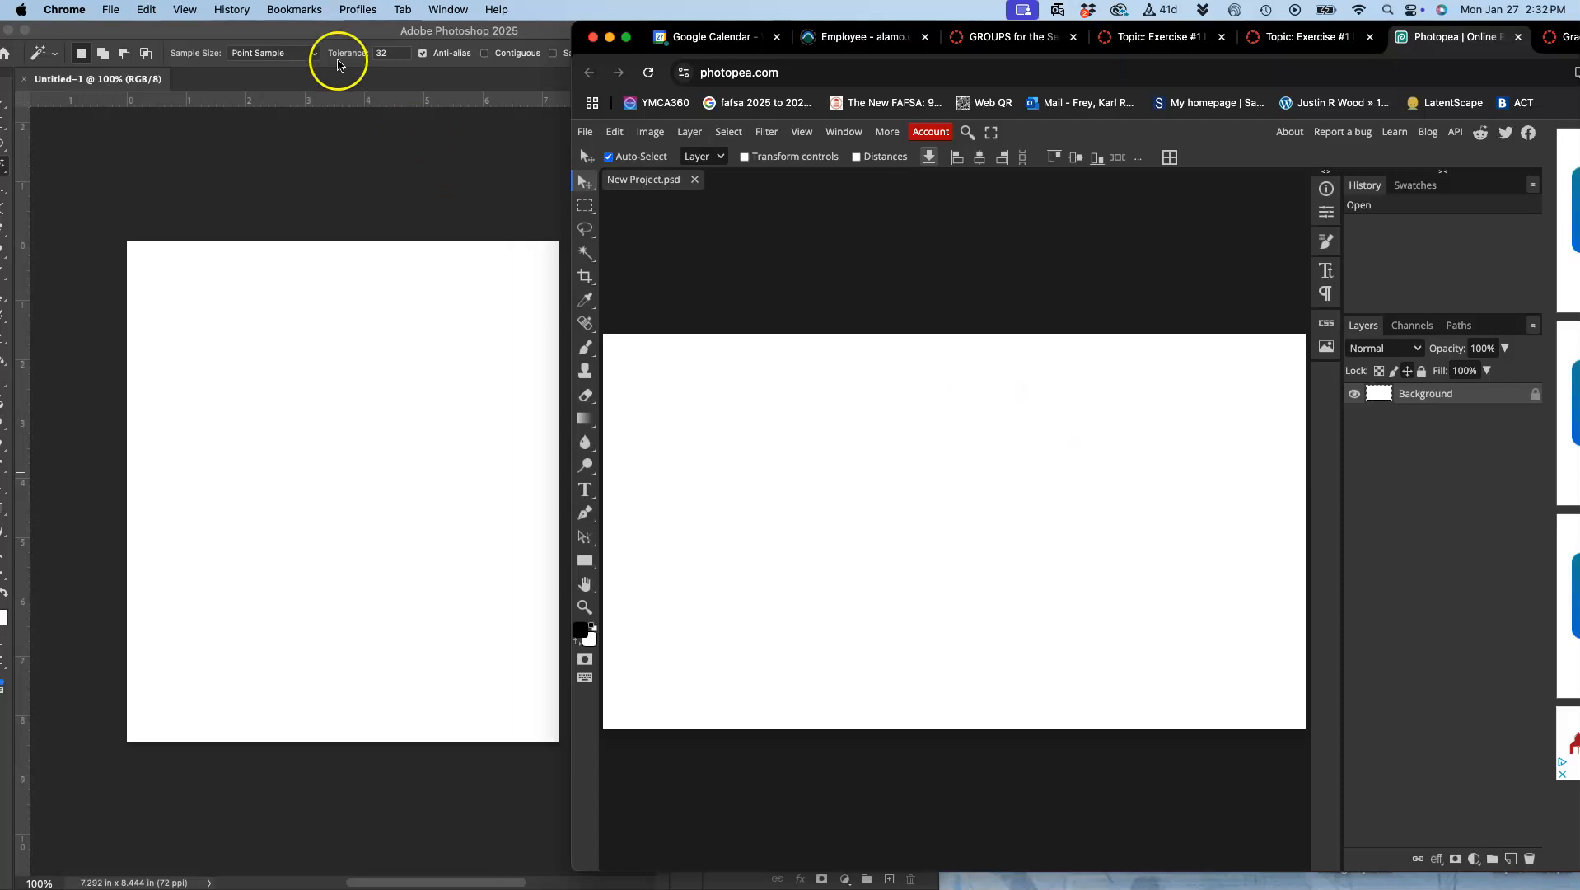
Arrange the Photoshop workspace beside Photopea and compare the two interfaces.
left_click(301, 38)
left_click_drag(363, 38, 398, 38)
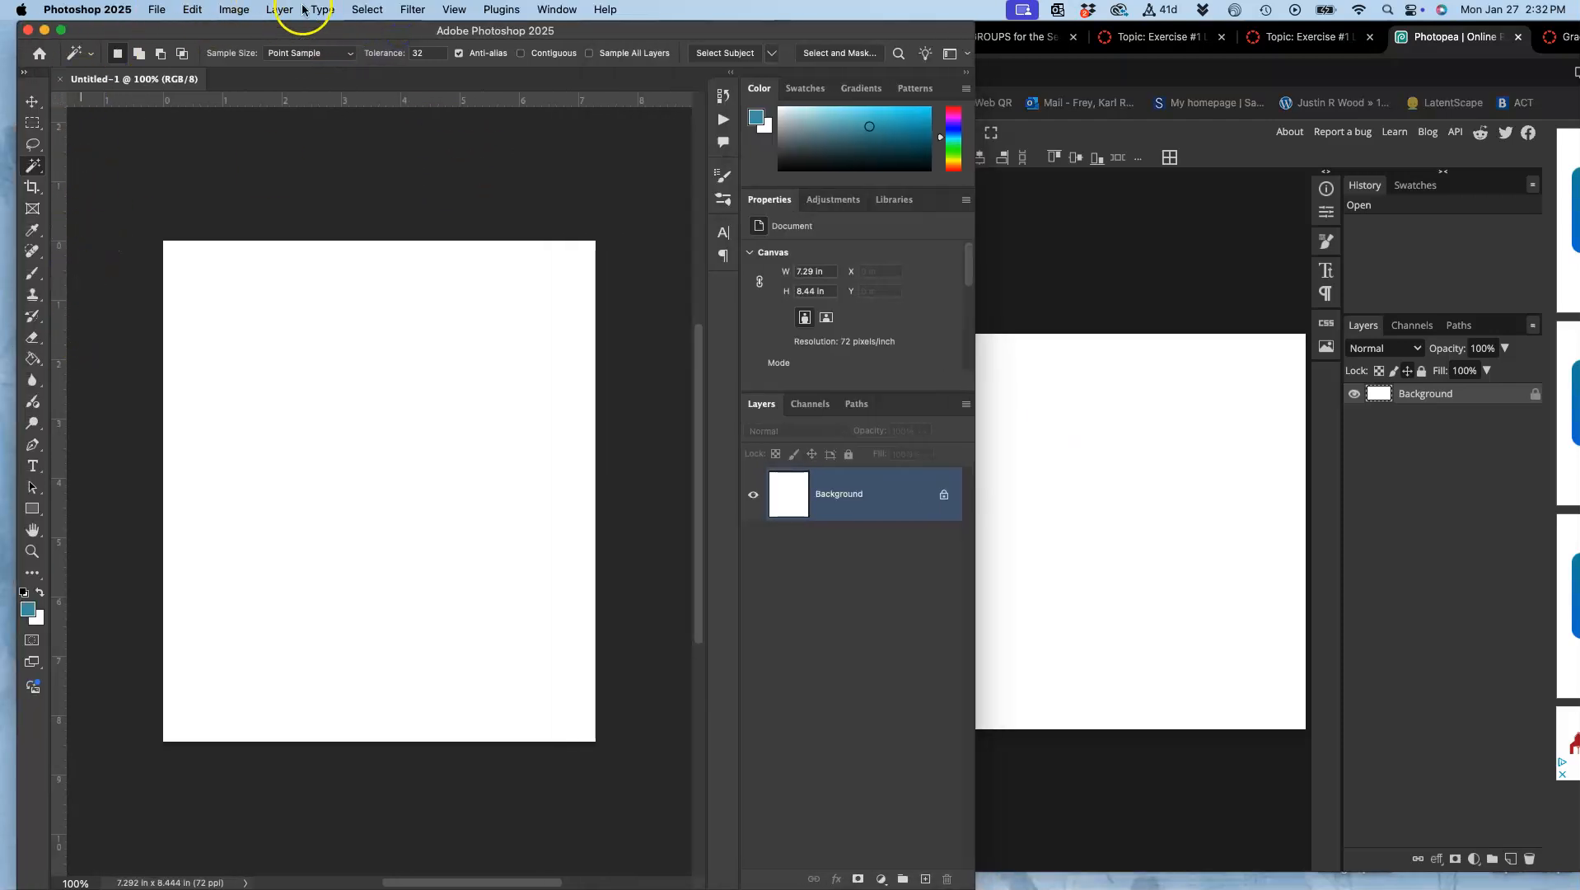
left_click(1090, 275)
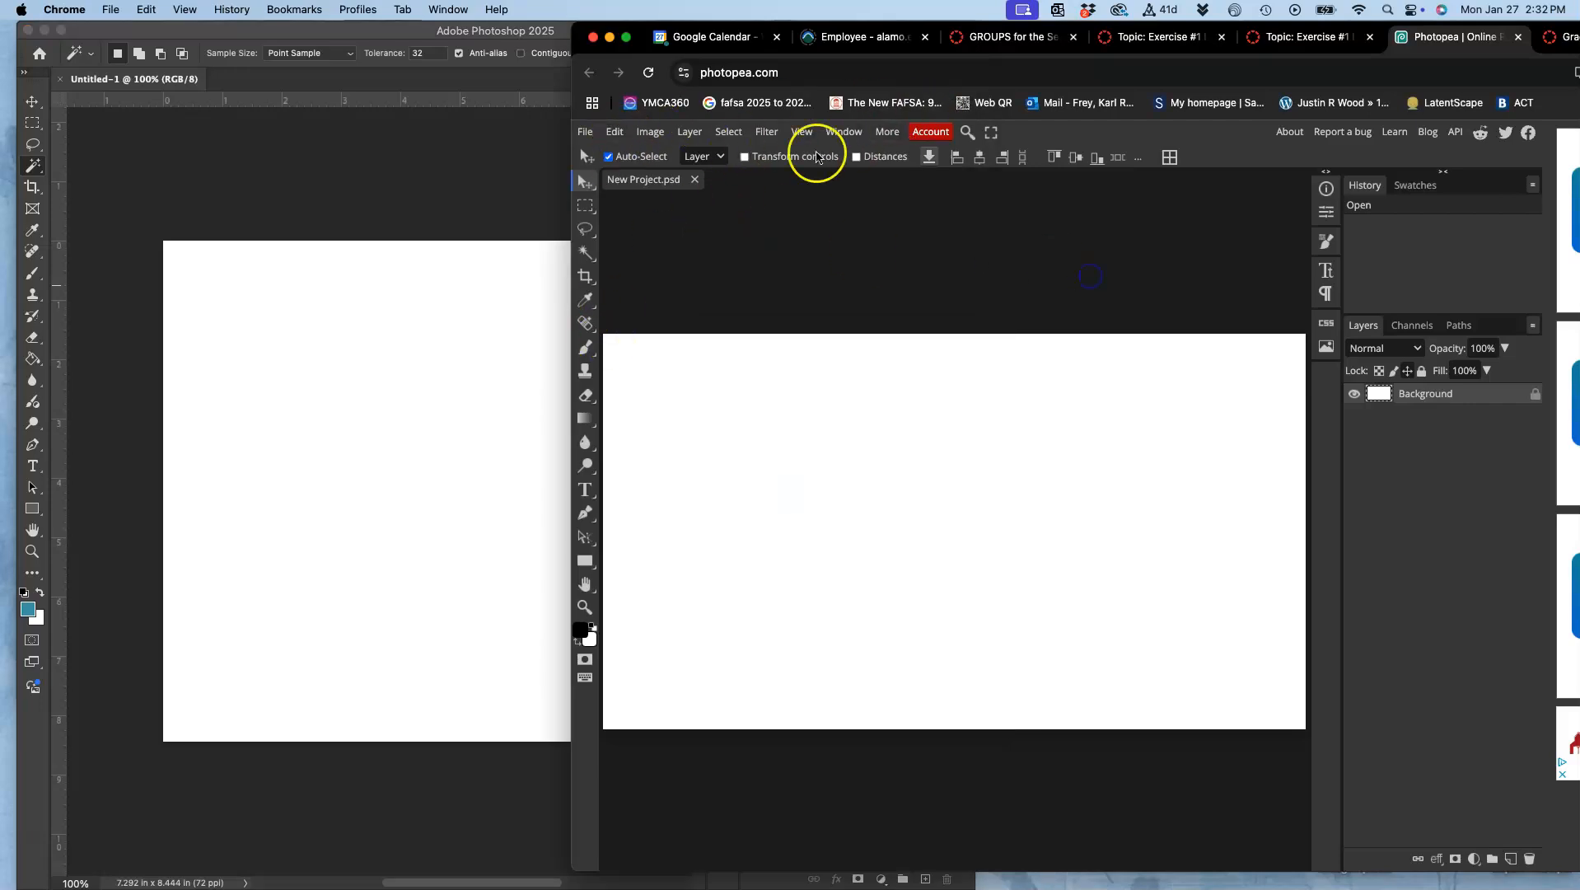
left_click(357, 392)
left_click(1137, 363)
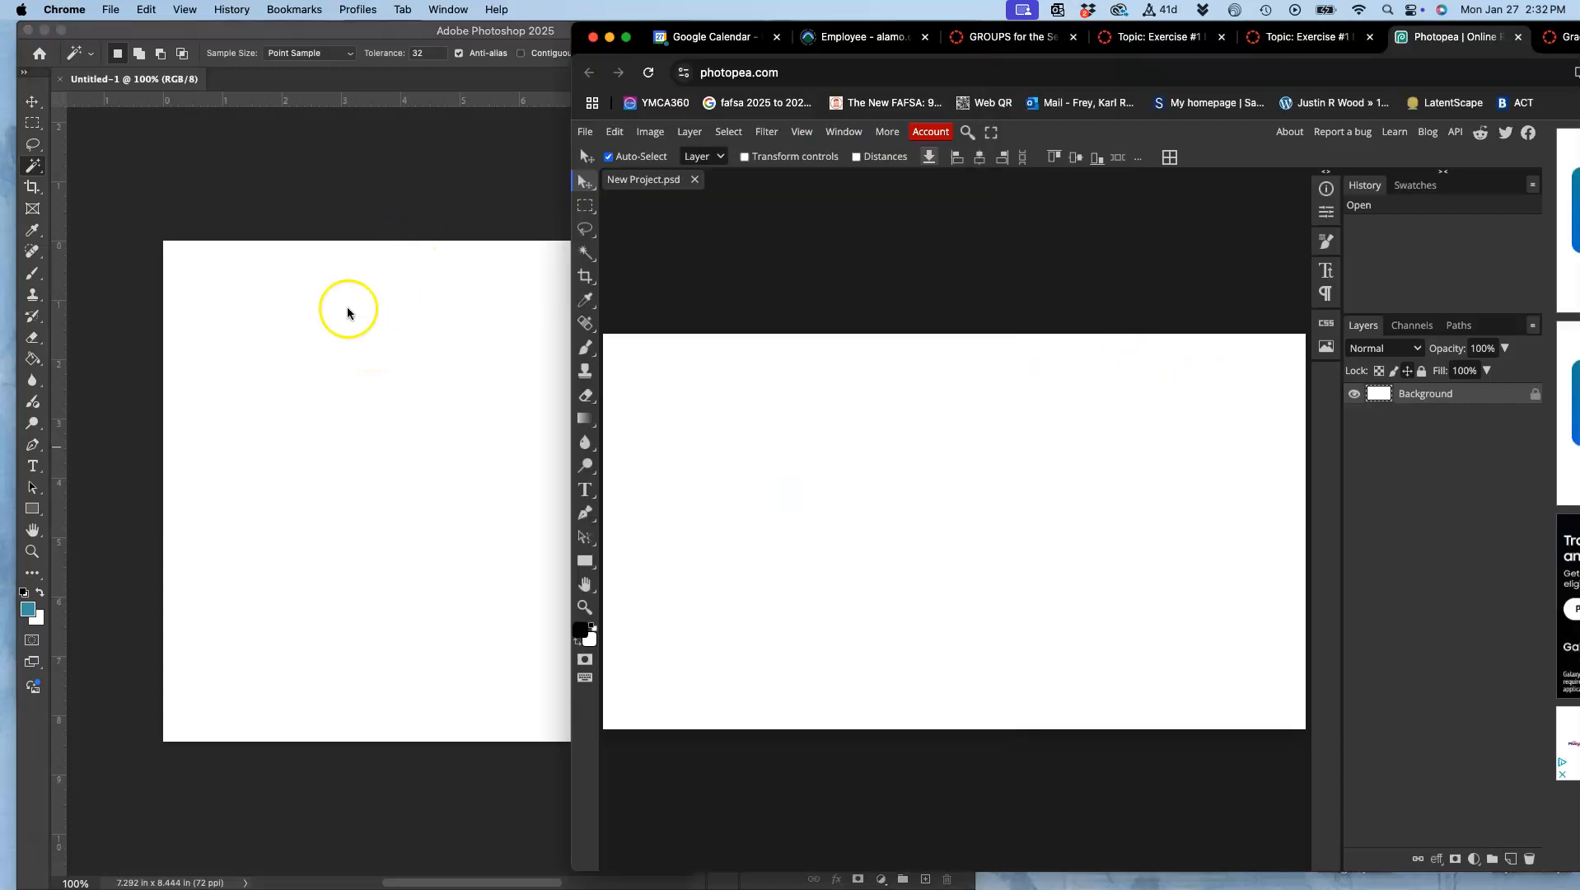
Close the blank Photoshop document, examine the account options in Photoshop's Help commands, and leave Photoshop.
left_click(234, 32)
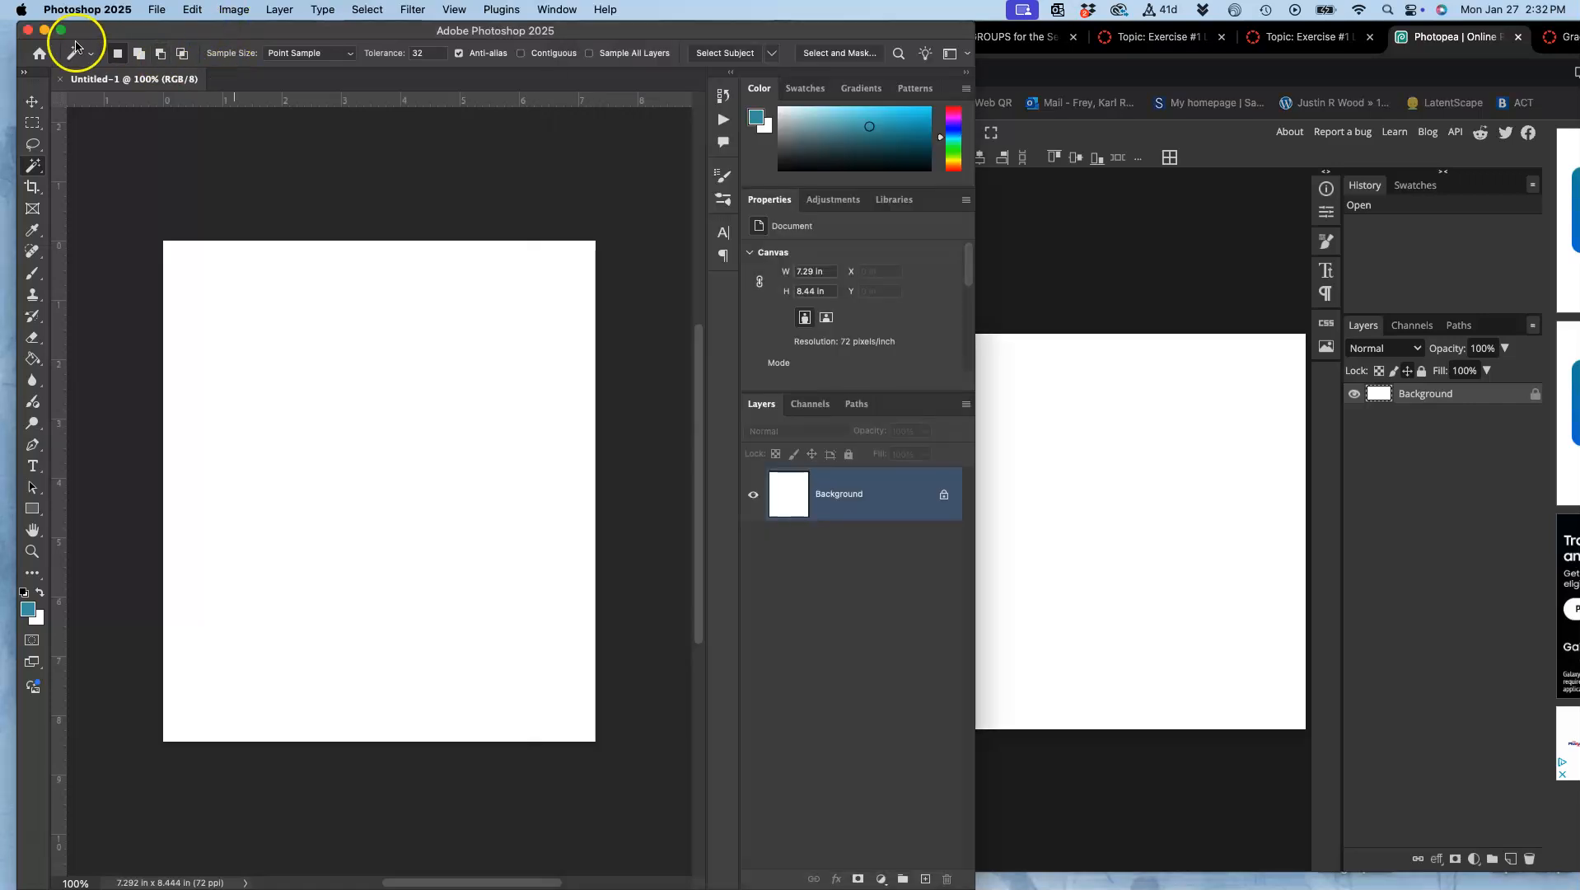
left_click(27, 30)
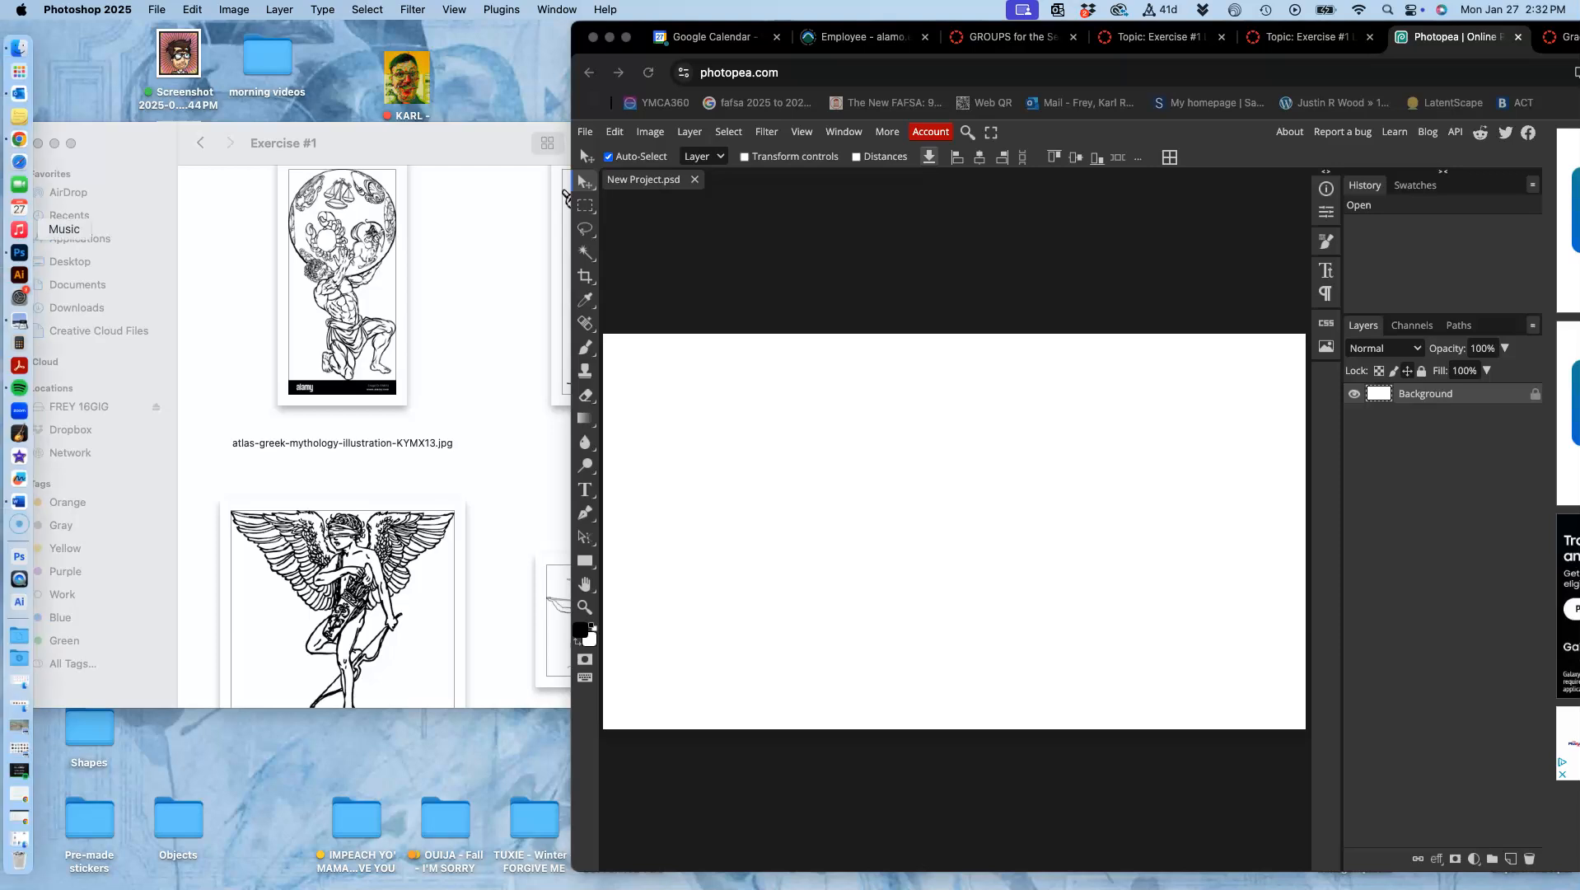
left_click(21, 251)
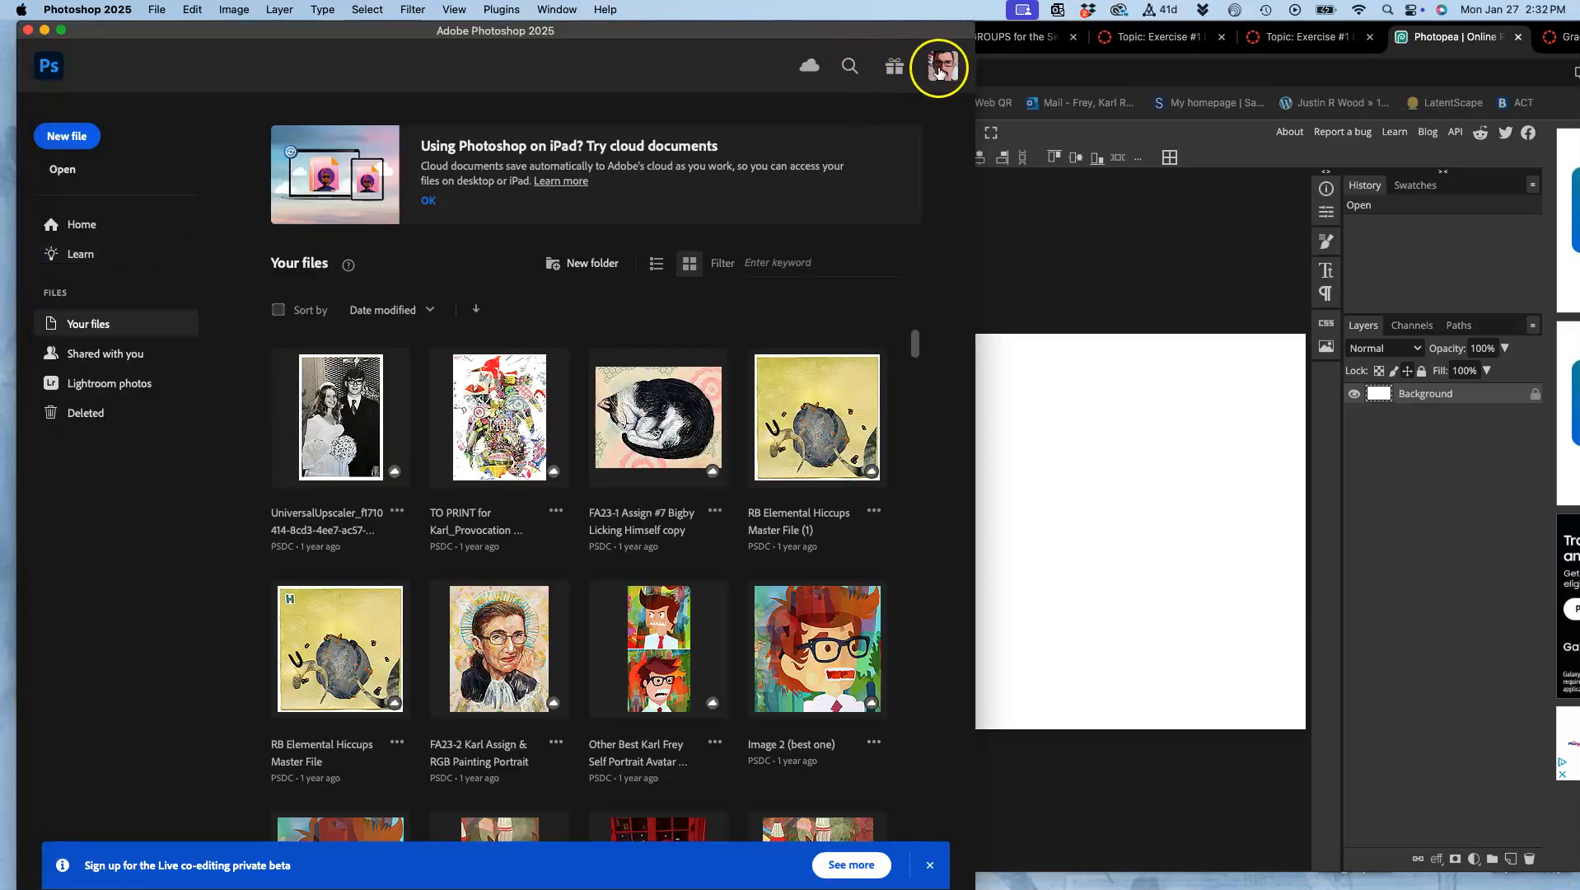
left_click(606, 10)
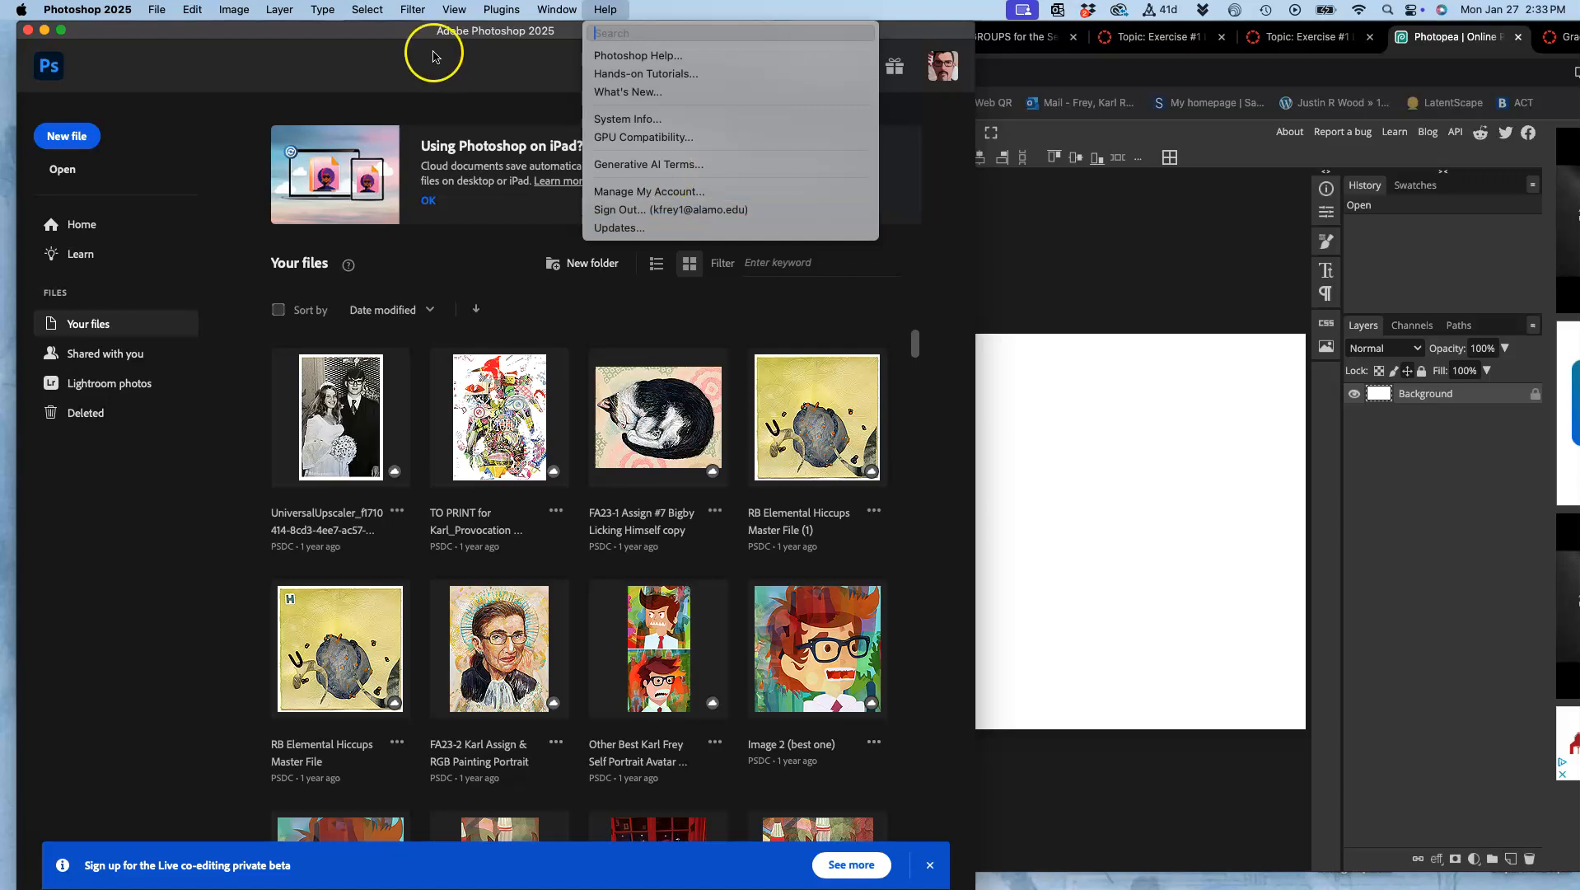
left_click(28, 32)
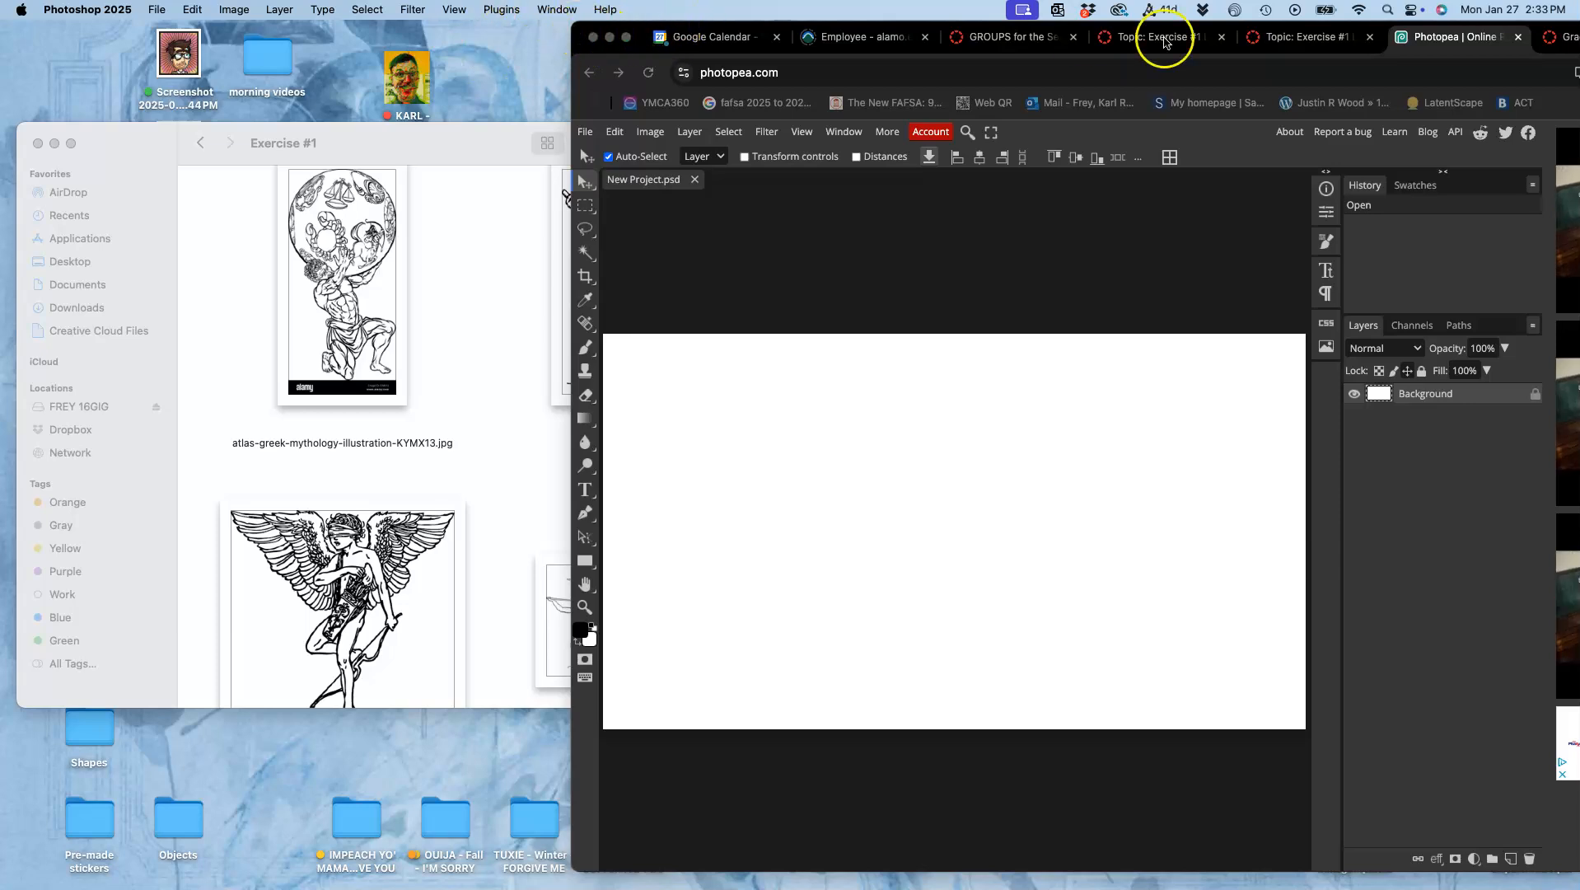
Close the Photopea project tab, bring the browser window fully into view, and load photopea.com in a new tab.
left_click(1518, 37)
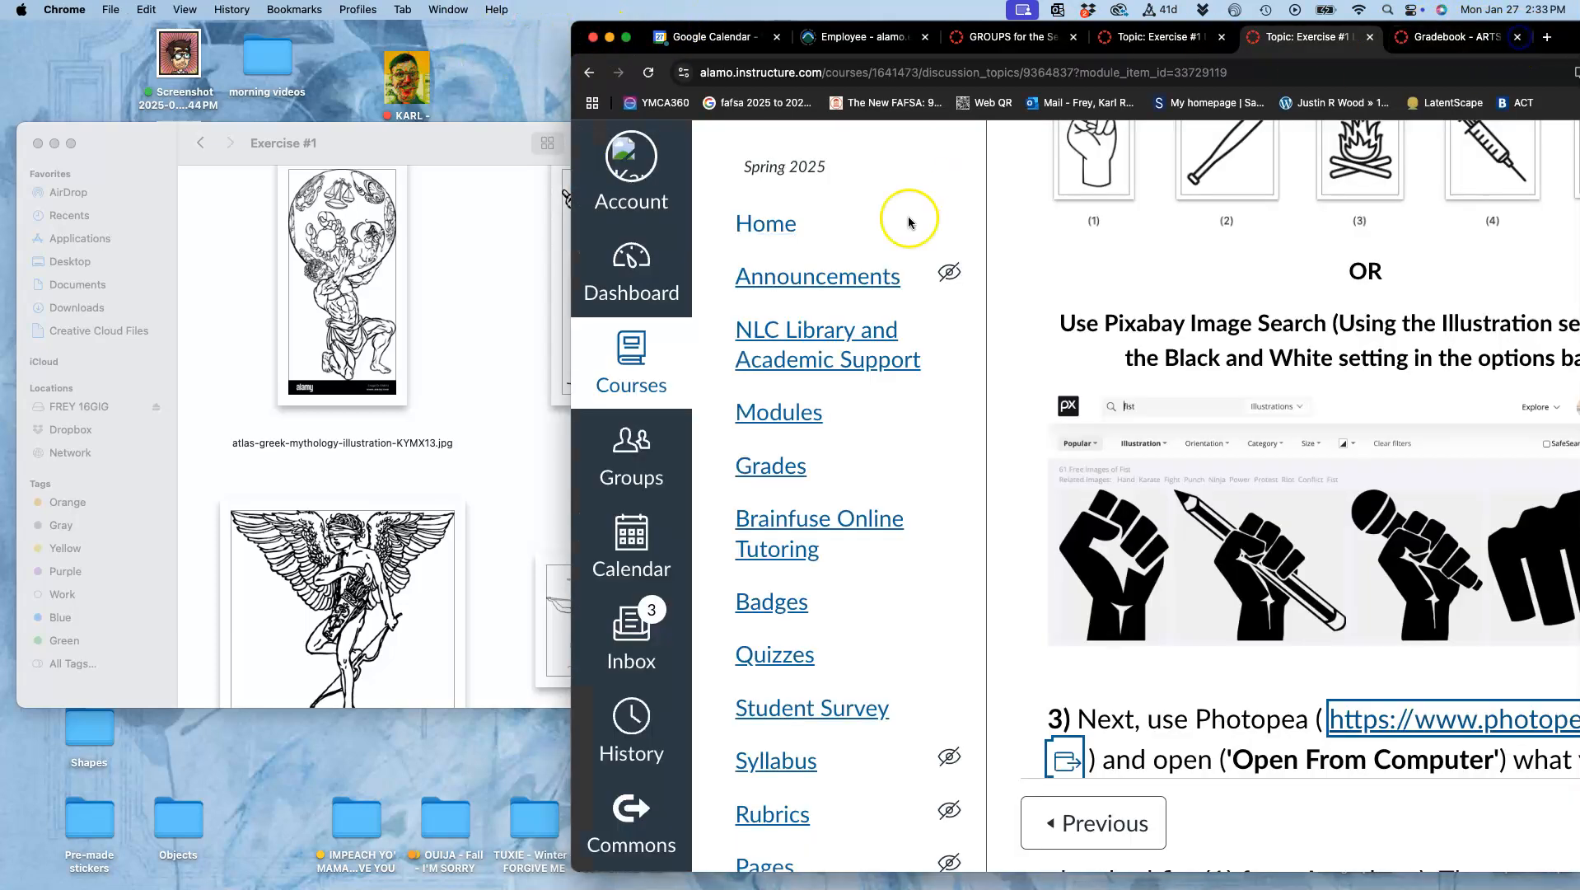
left_click(626, 37)
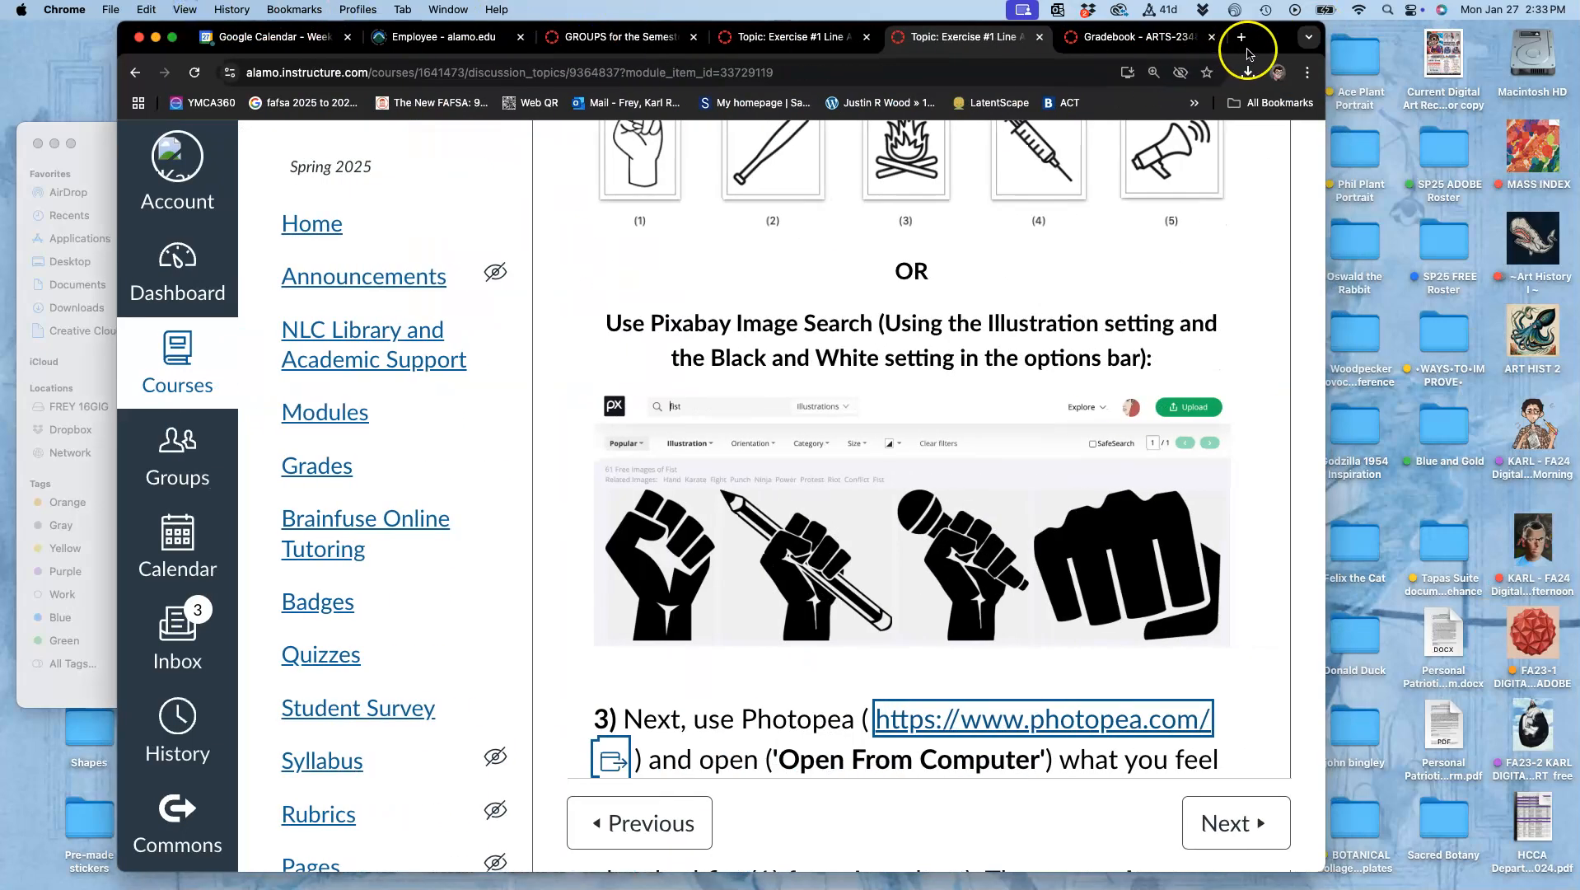
left_click(1244, 40)
type("photopea.com")
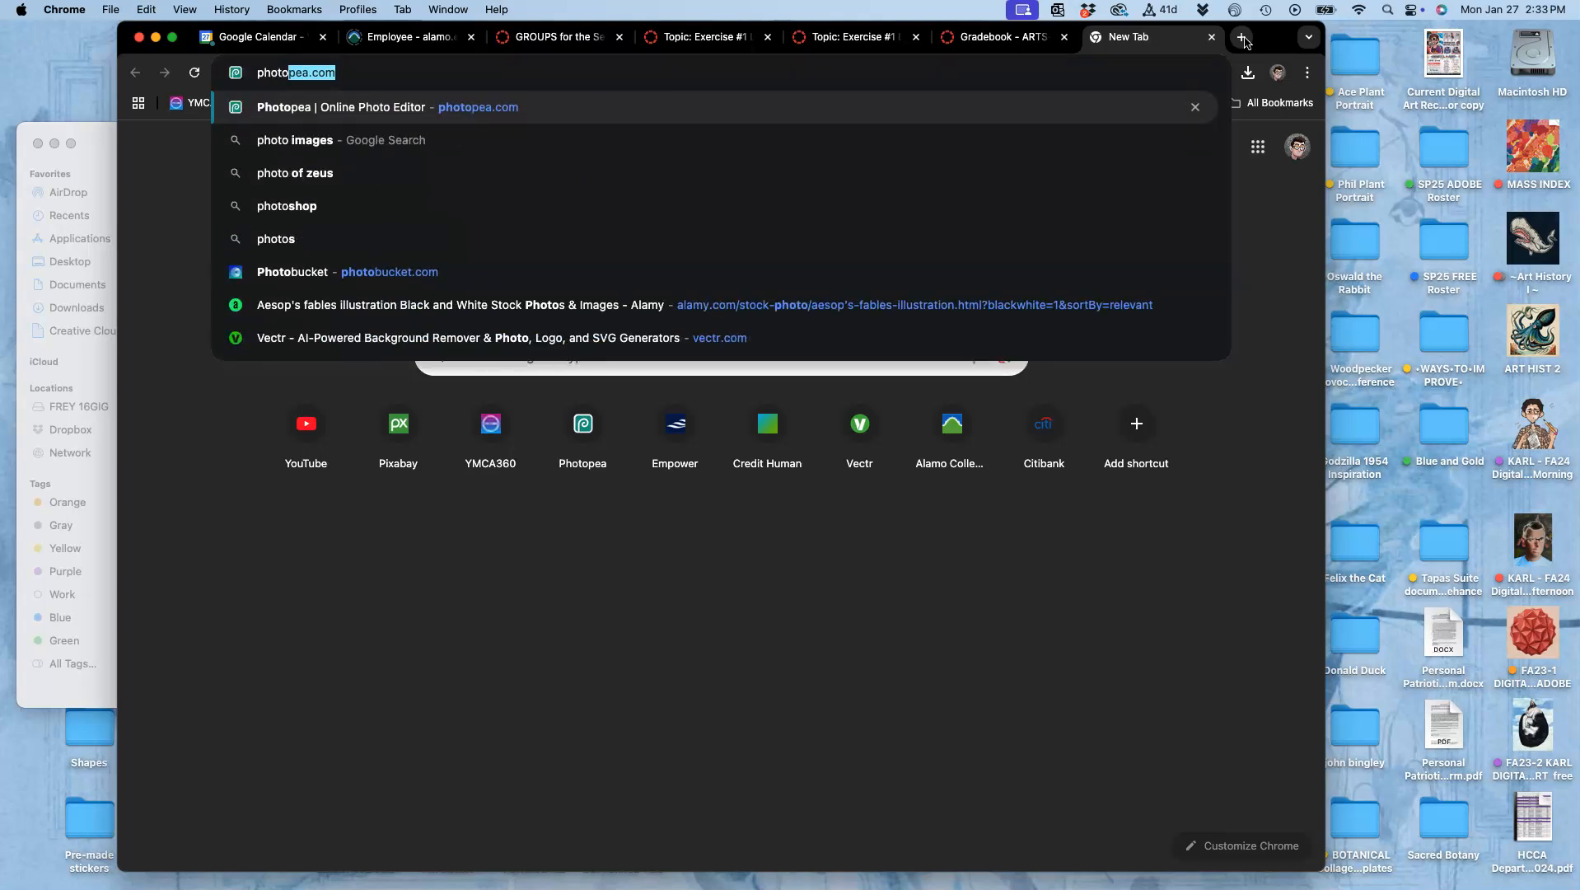
key("Return")
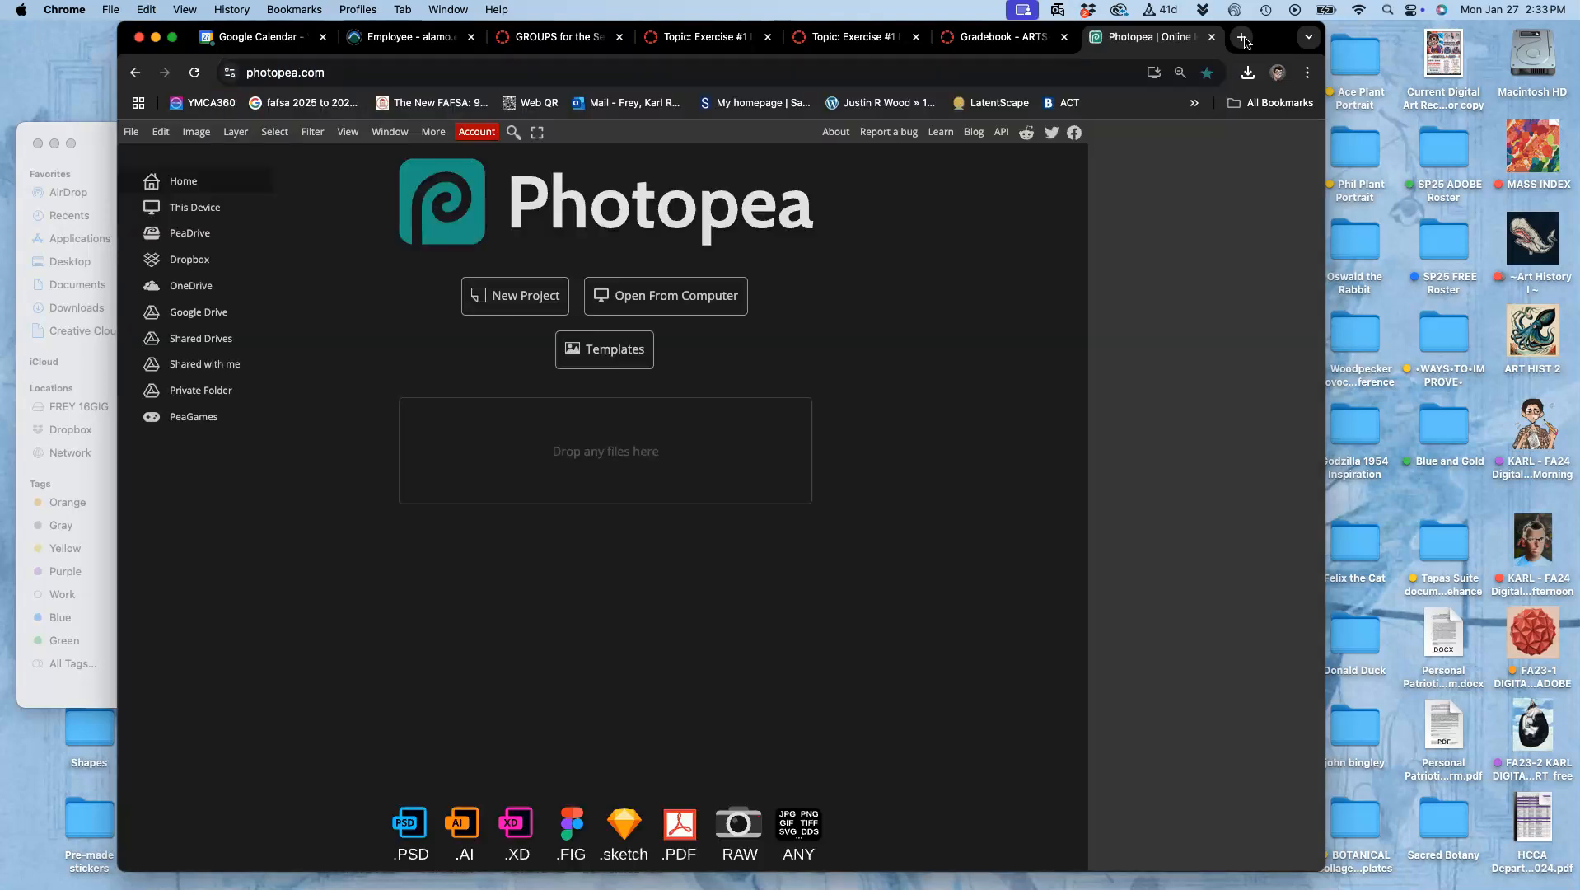
left_click(1494, 291)
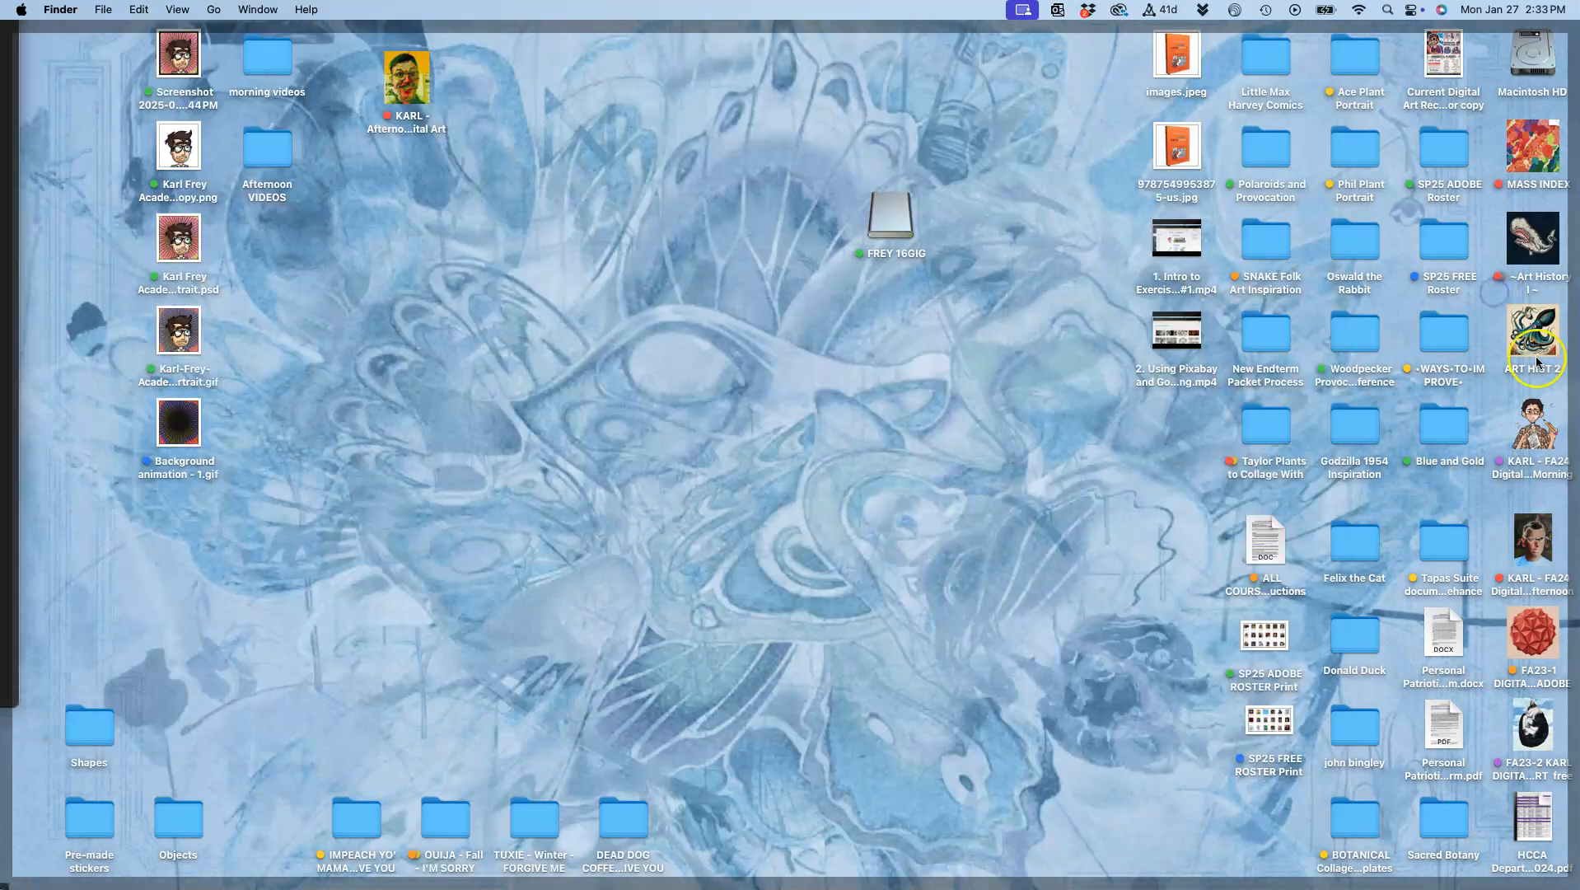
left_click(1075, 354)
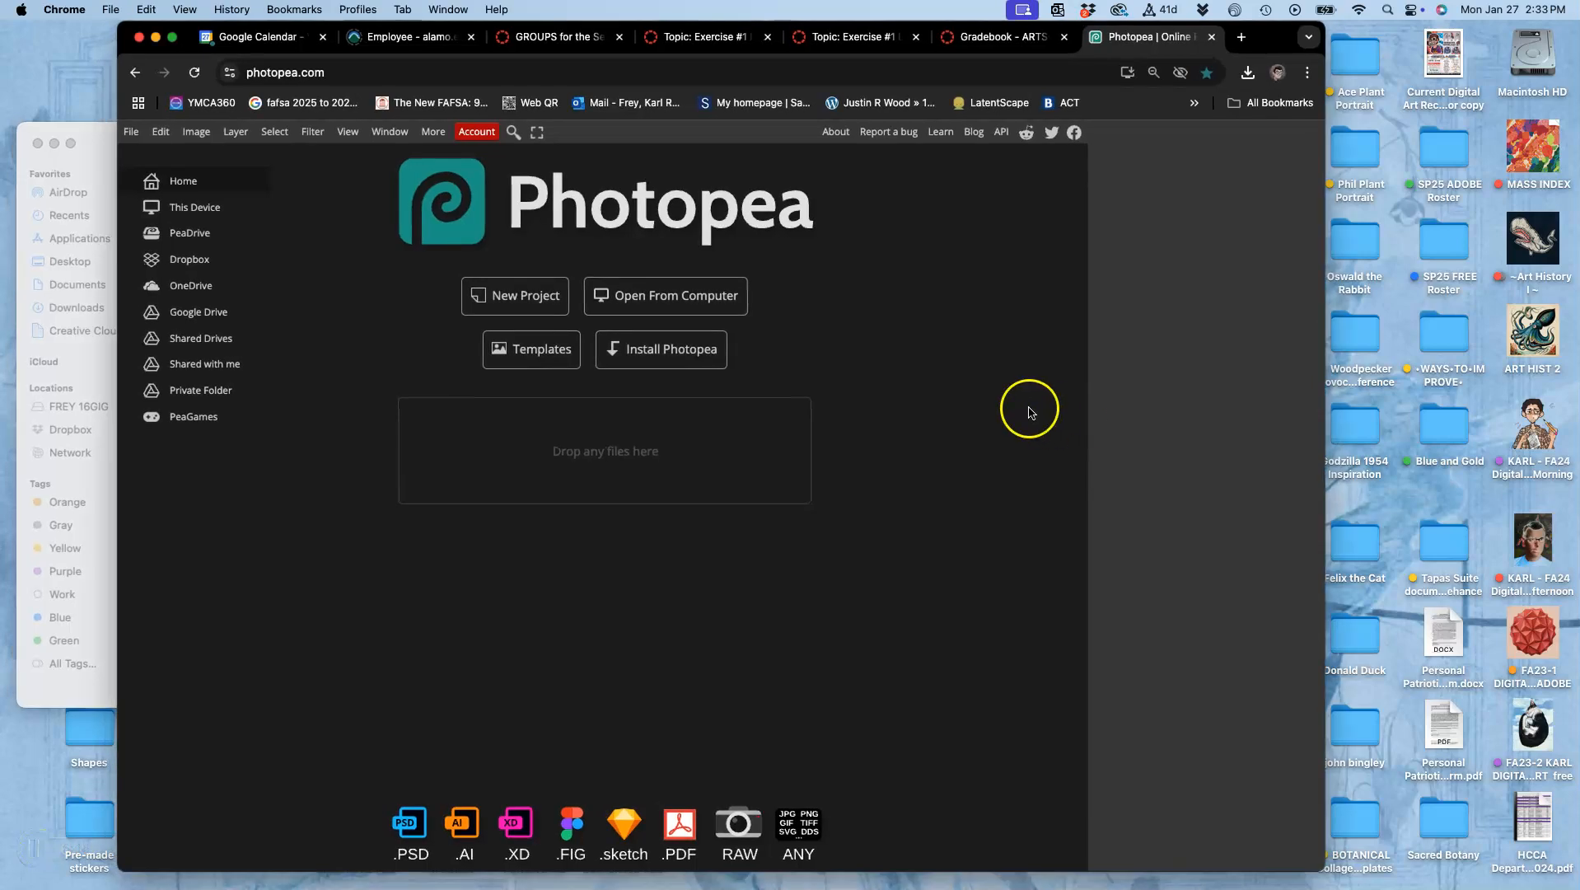
right_click(1029, 411)
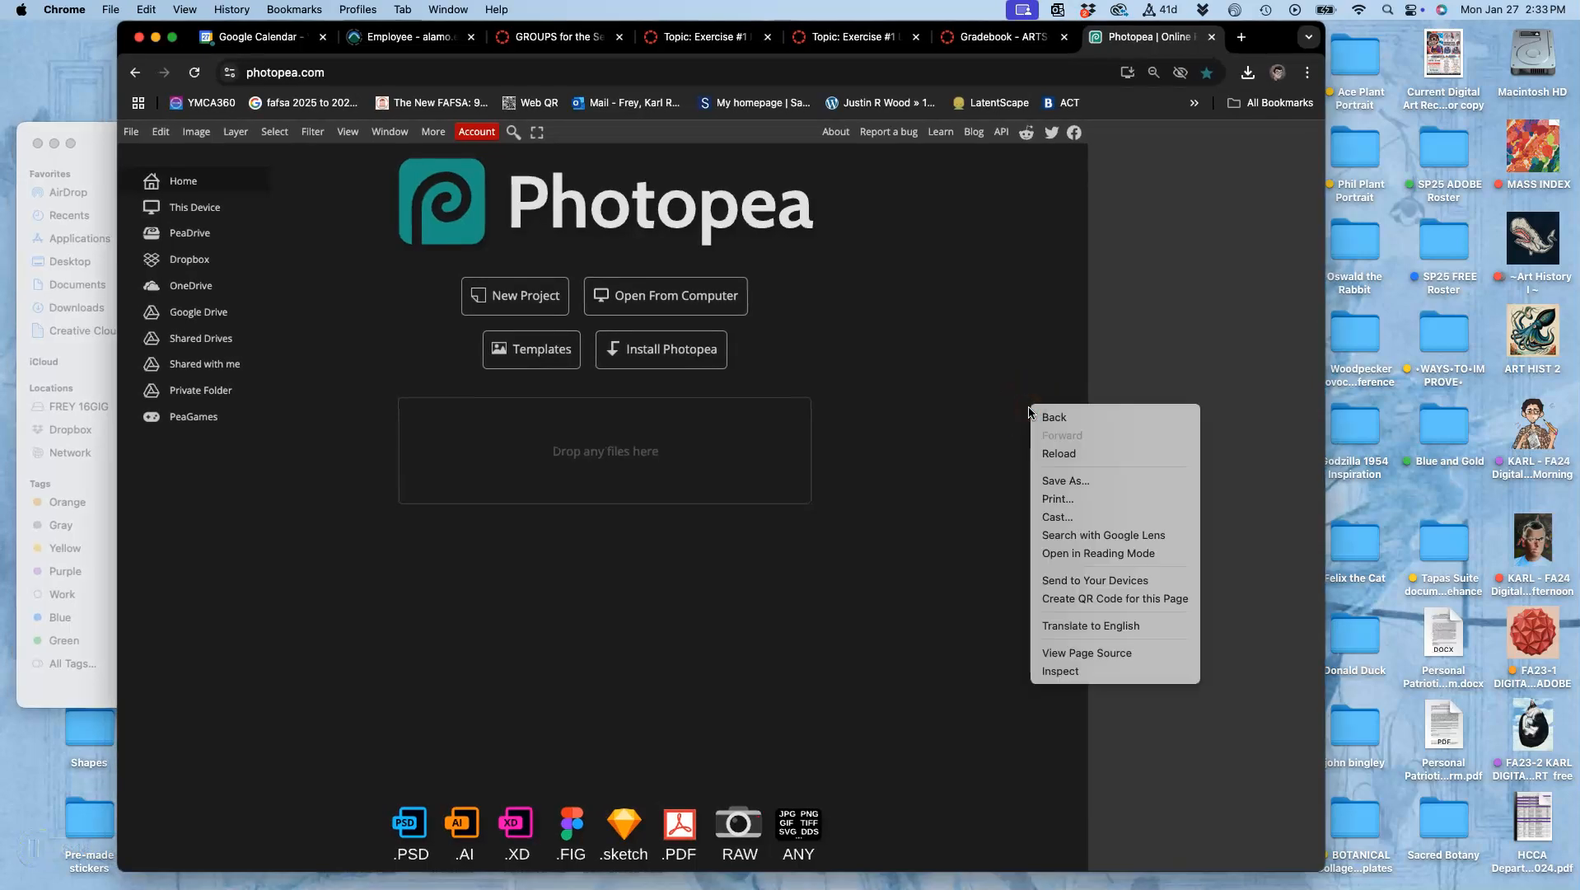
left_click(1030, 411)
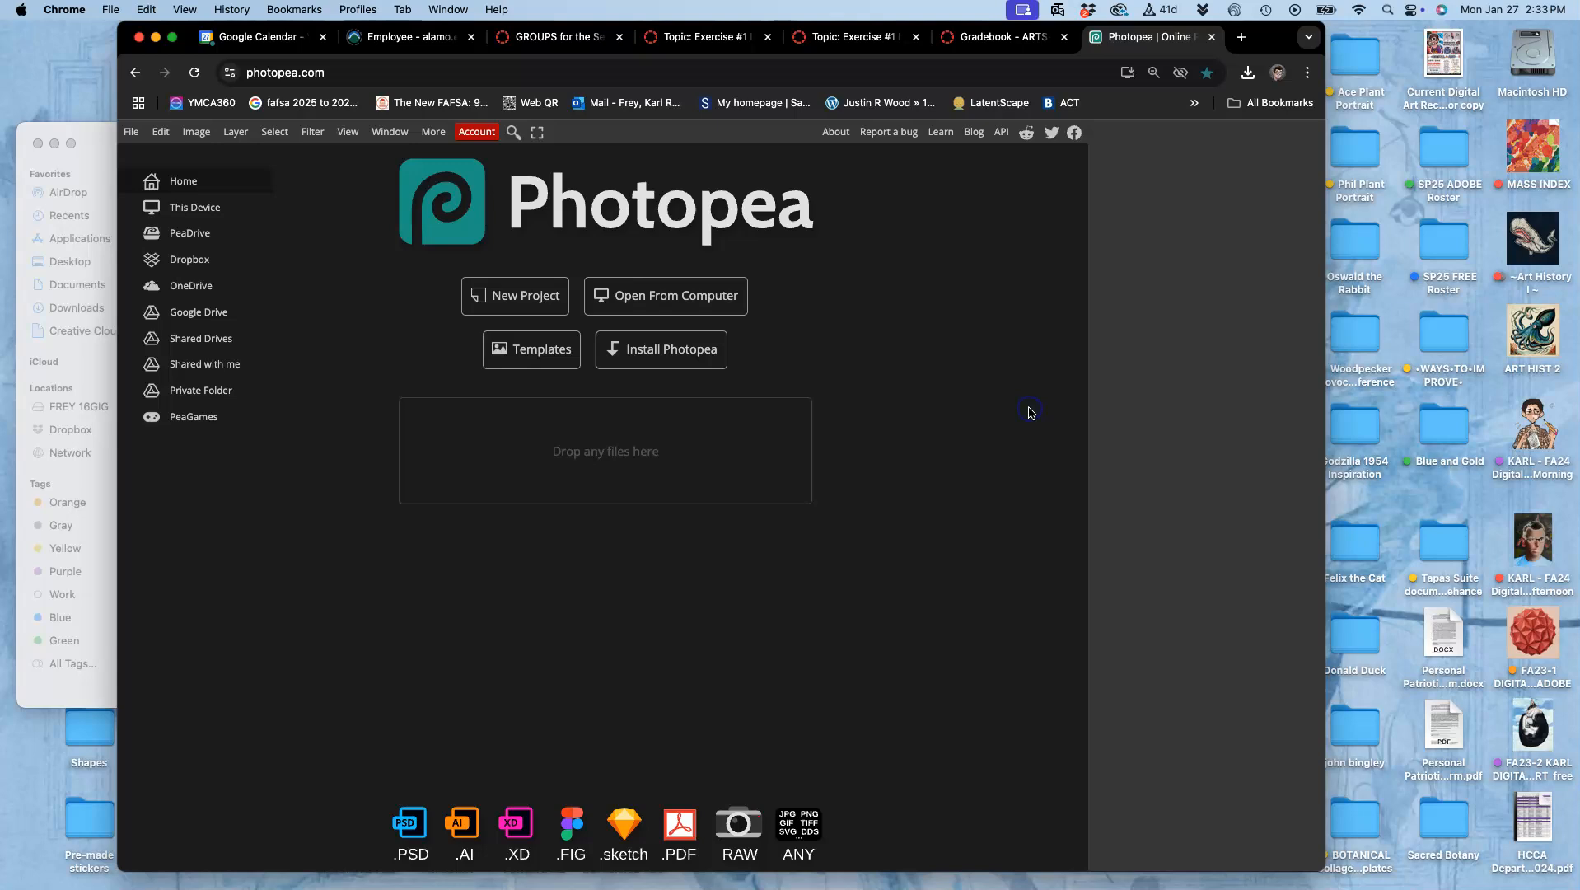
right_click(943, 274)
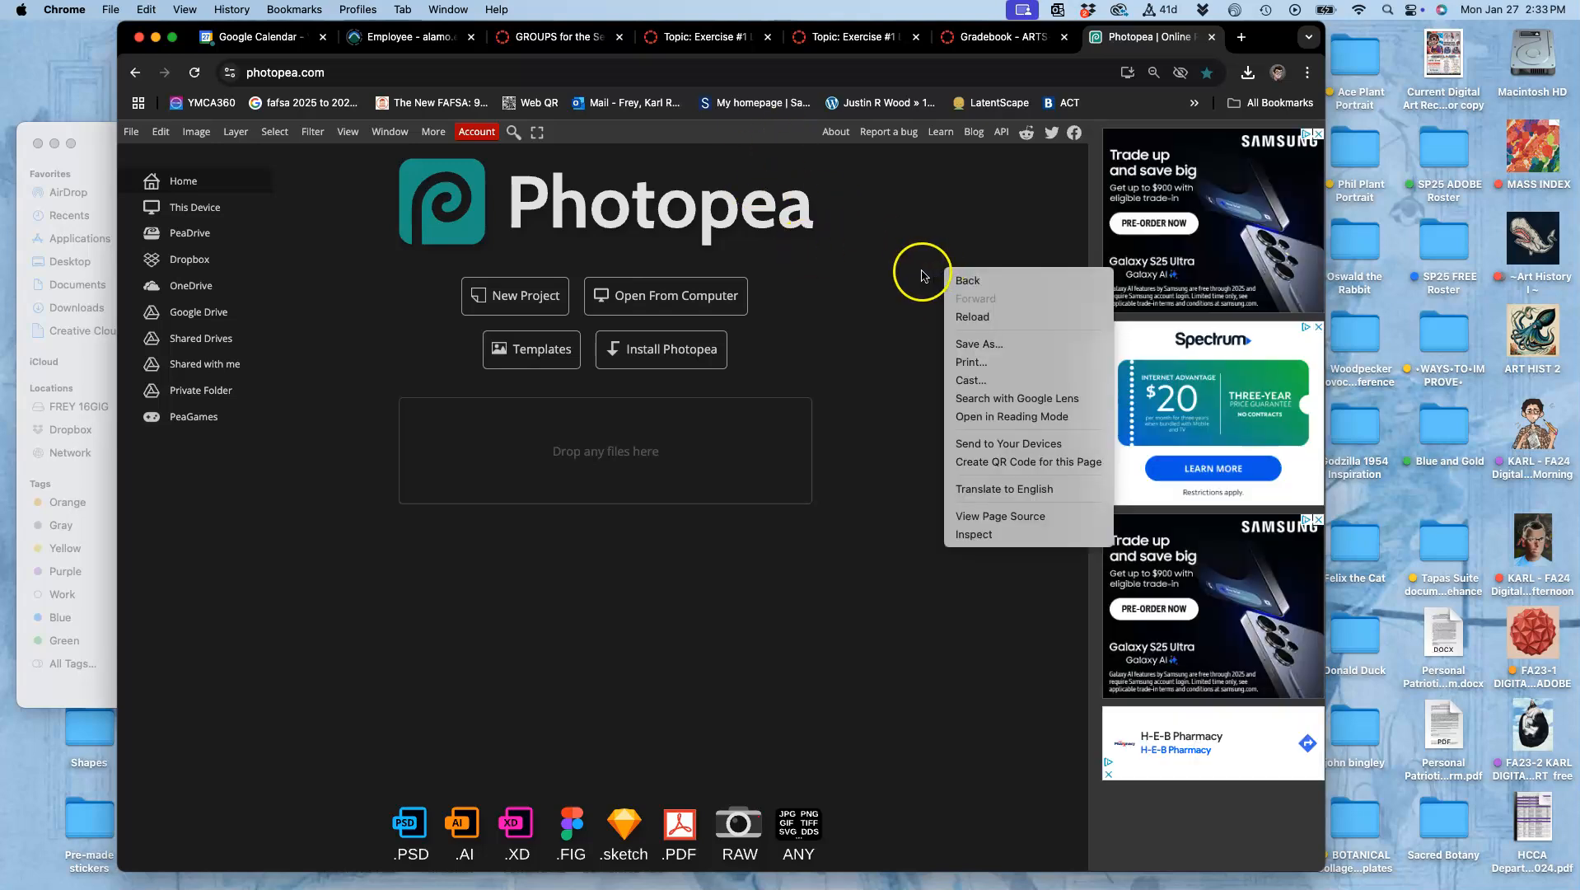
left_click(924, 273)
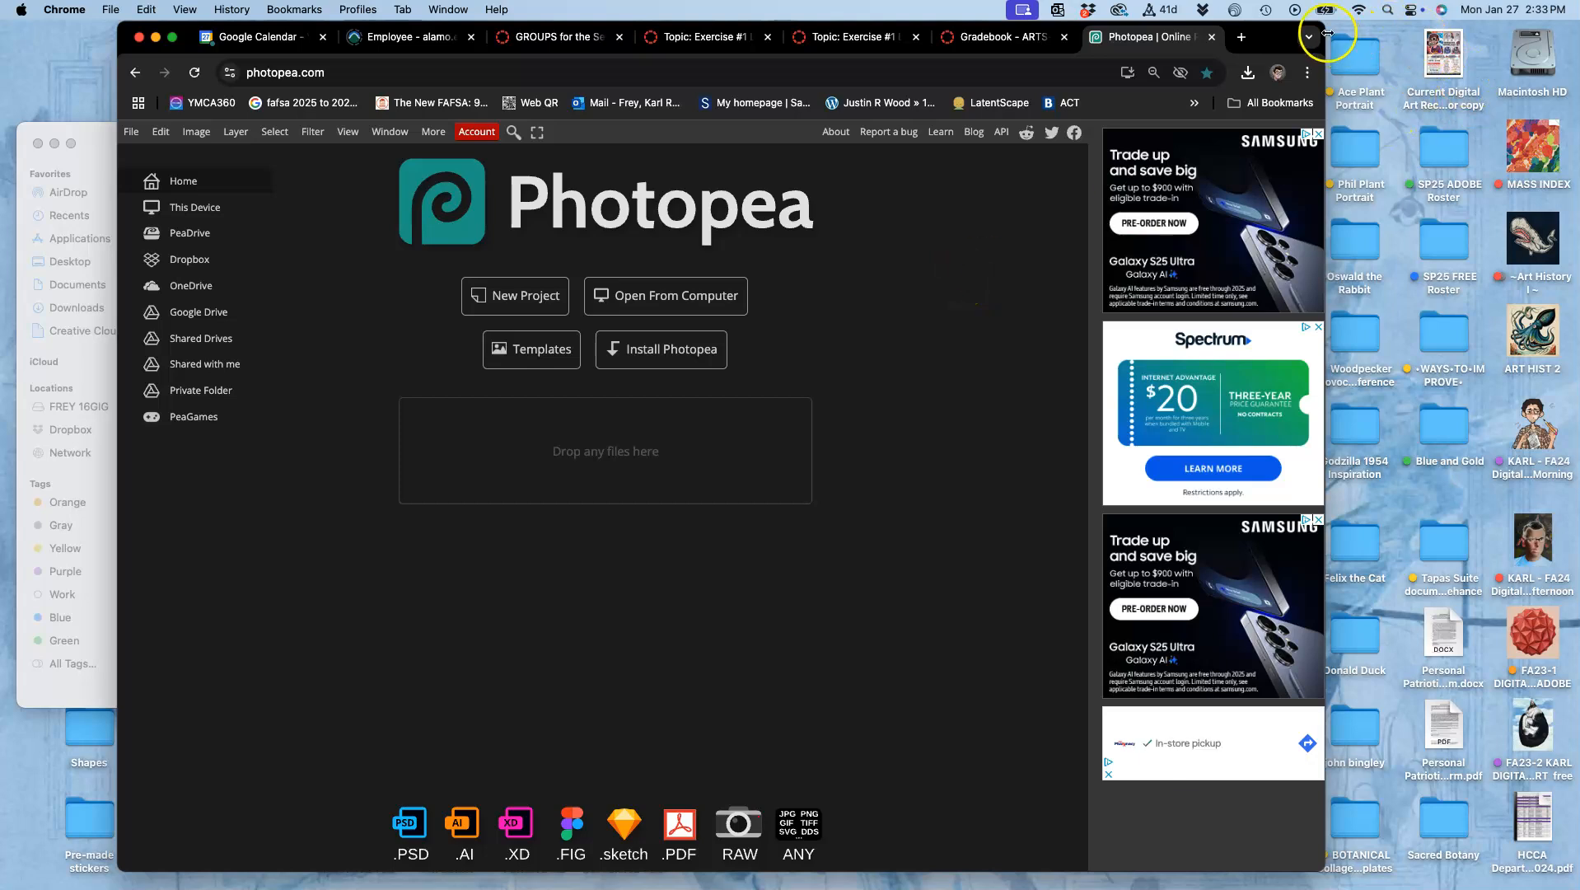
Widen the browser window, reread steps 3 and 4 of the Exercise #1 instructions, and return to Photopea.
left_click_drag(1322, 27, 1557, 33)
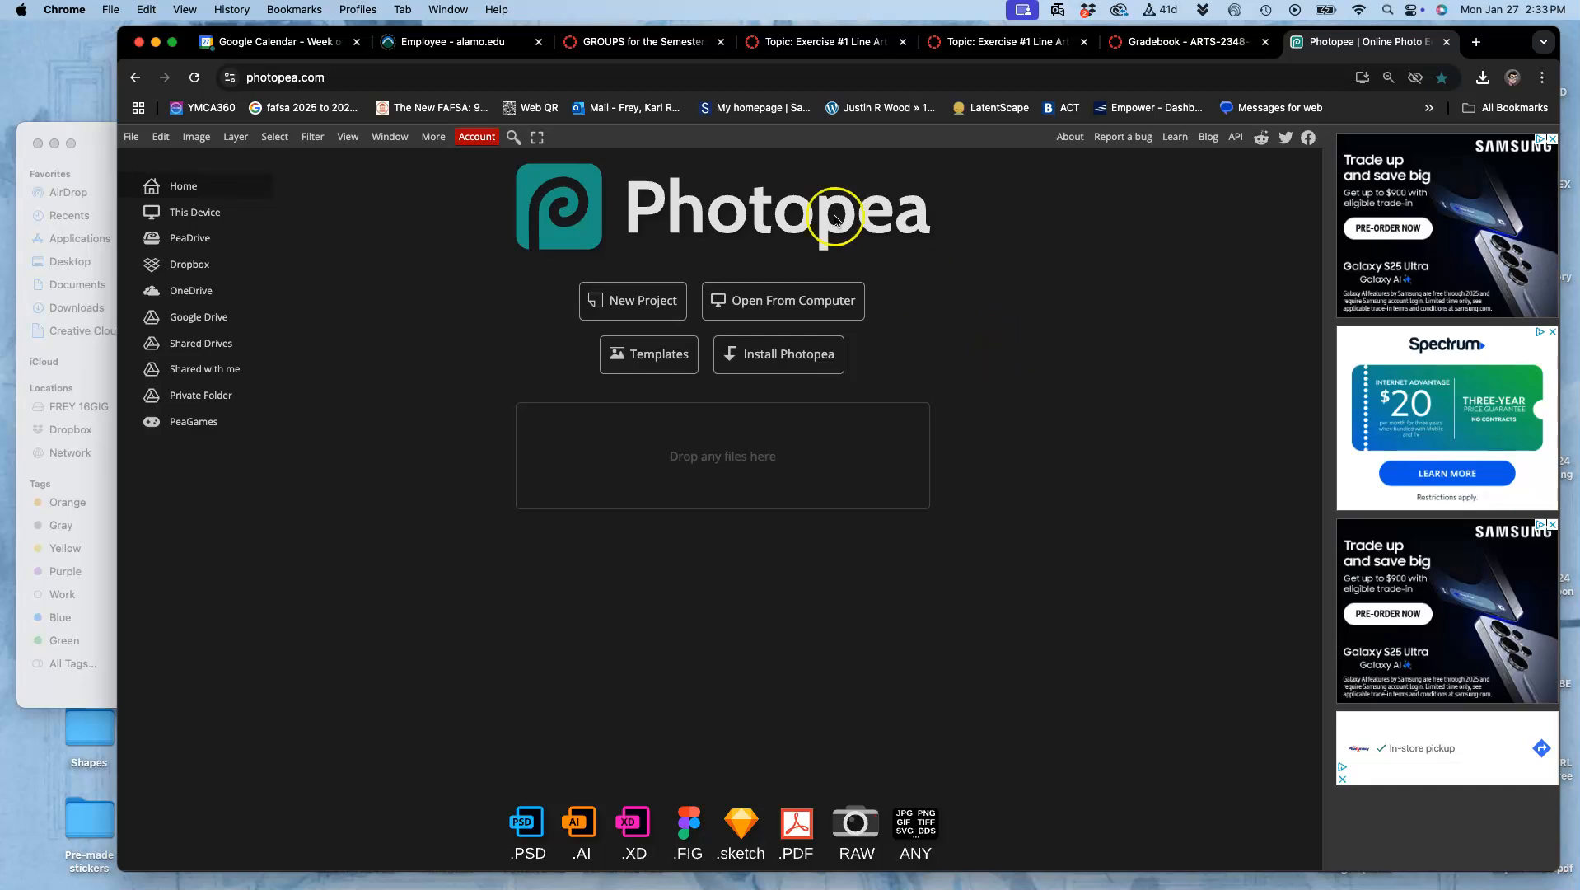
left_click(810, 48)
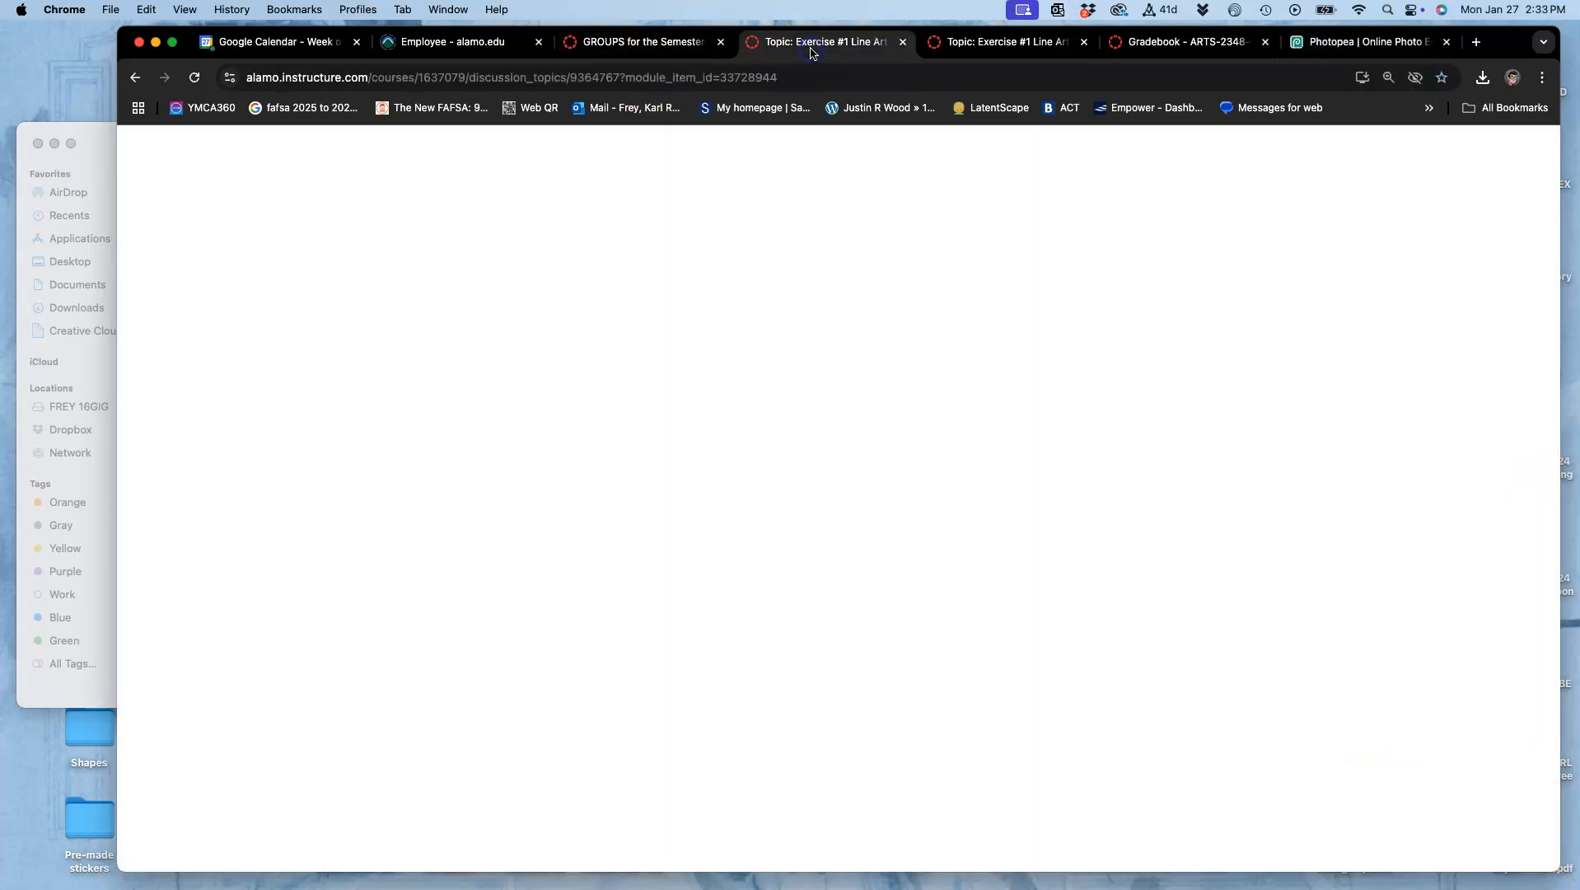
scroll(834, 259, "up", 1)
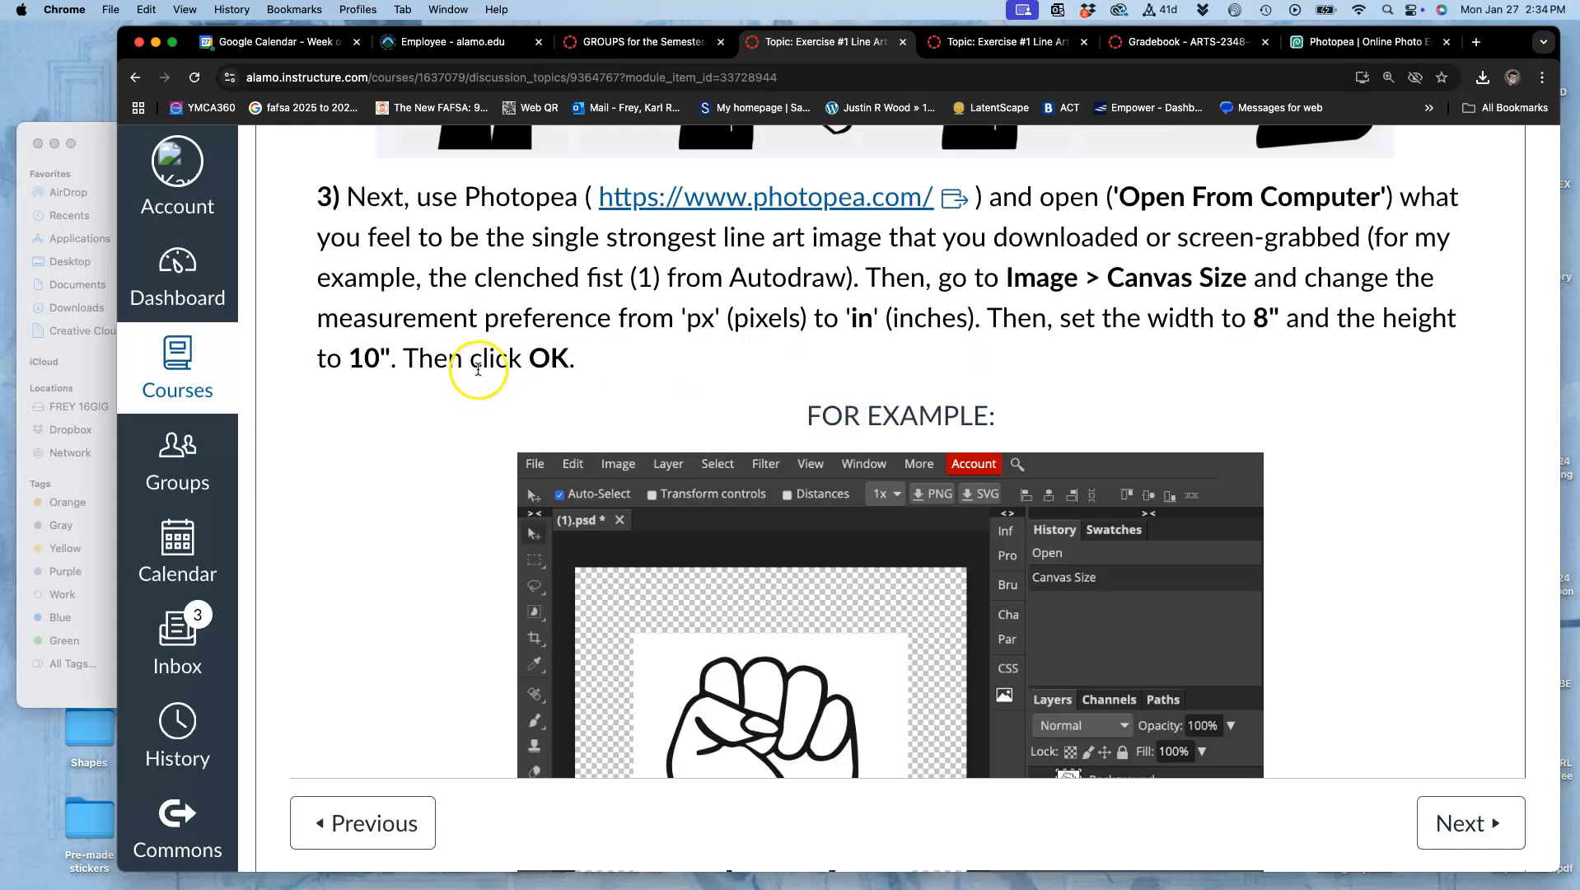
scroll(790, 413, "down", 10)
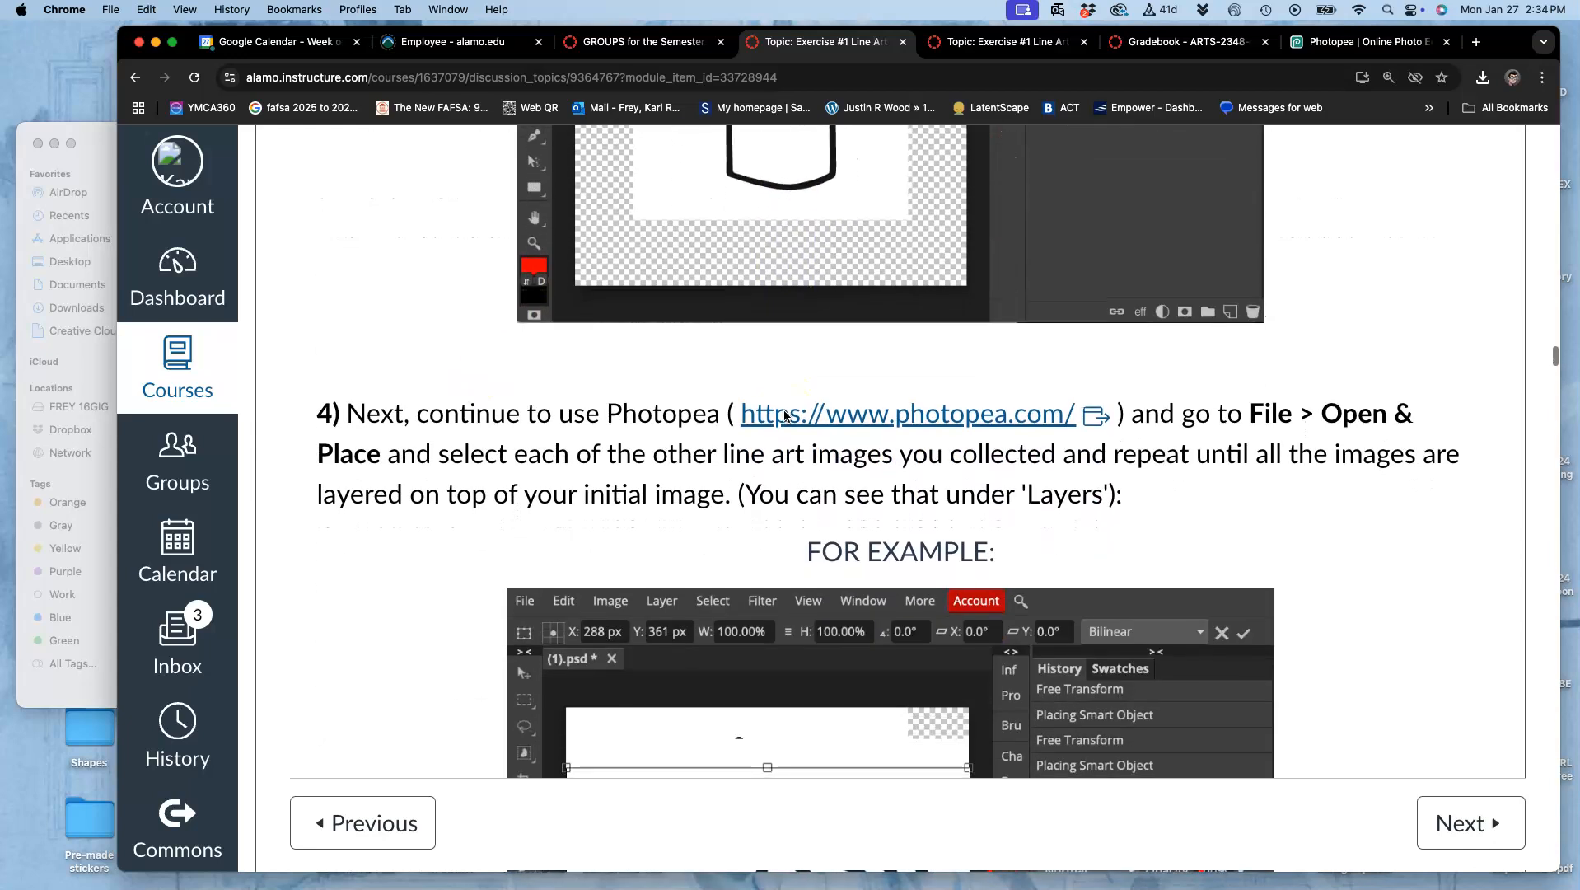
scroll(850, 446, "up", 10)
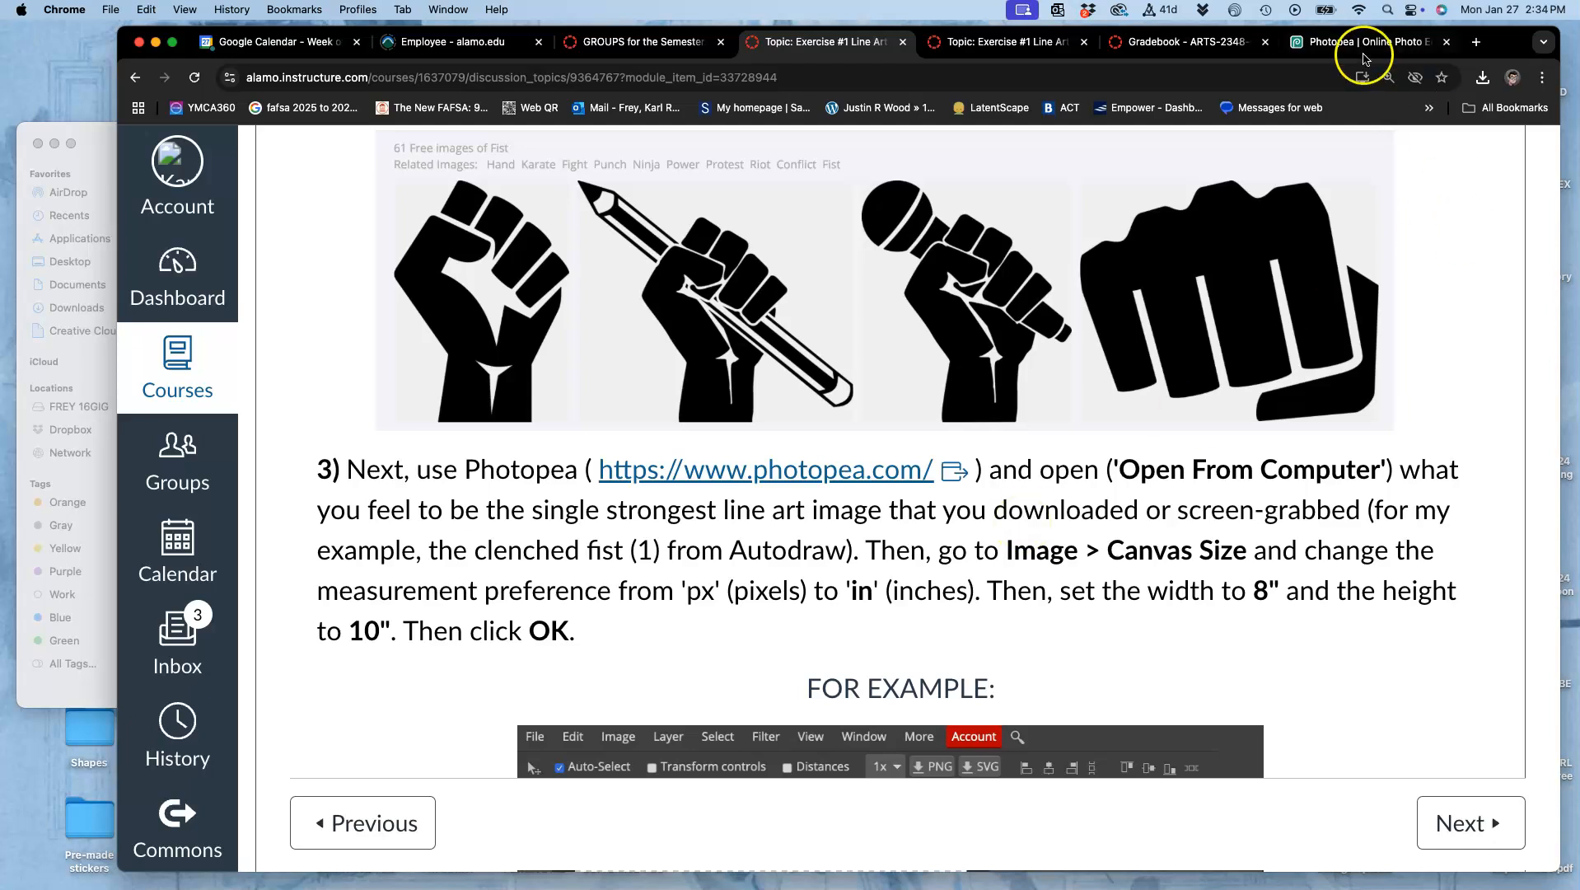
left_click(1355, 48)
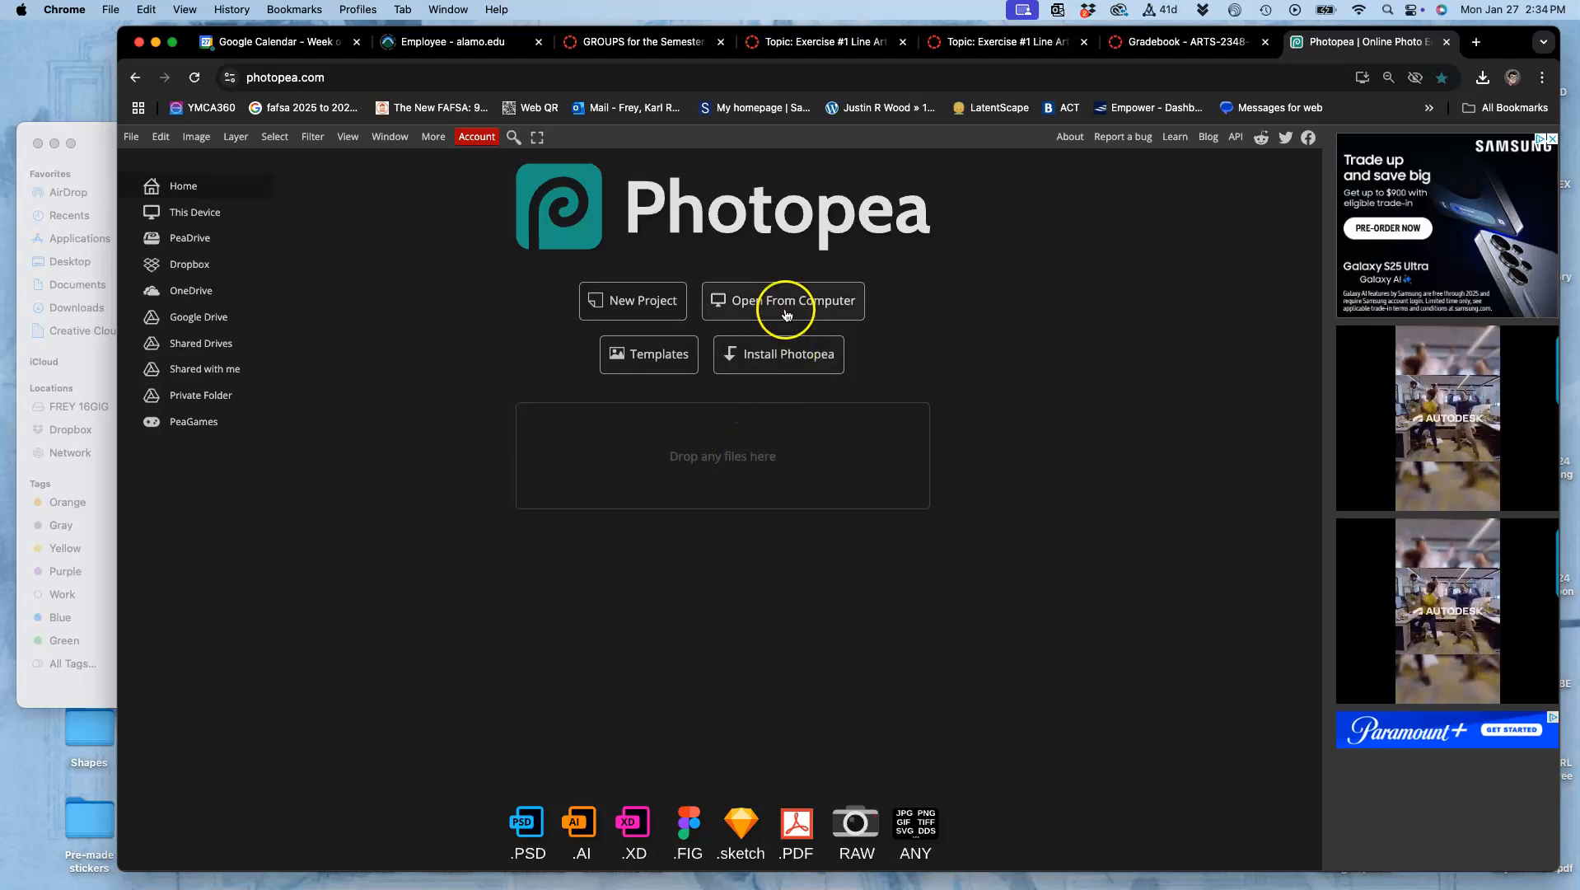
Bring up the Exercise #1 folder in Finder and open the-chimera-in-greek-mythology.jpg from it in Photopea.
left_click(104, 152)
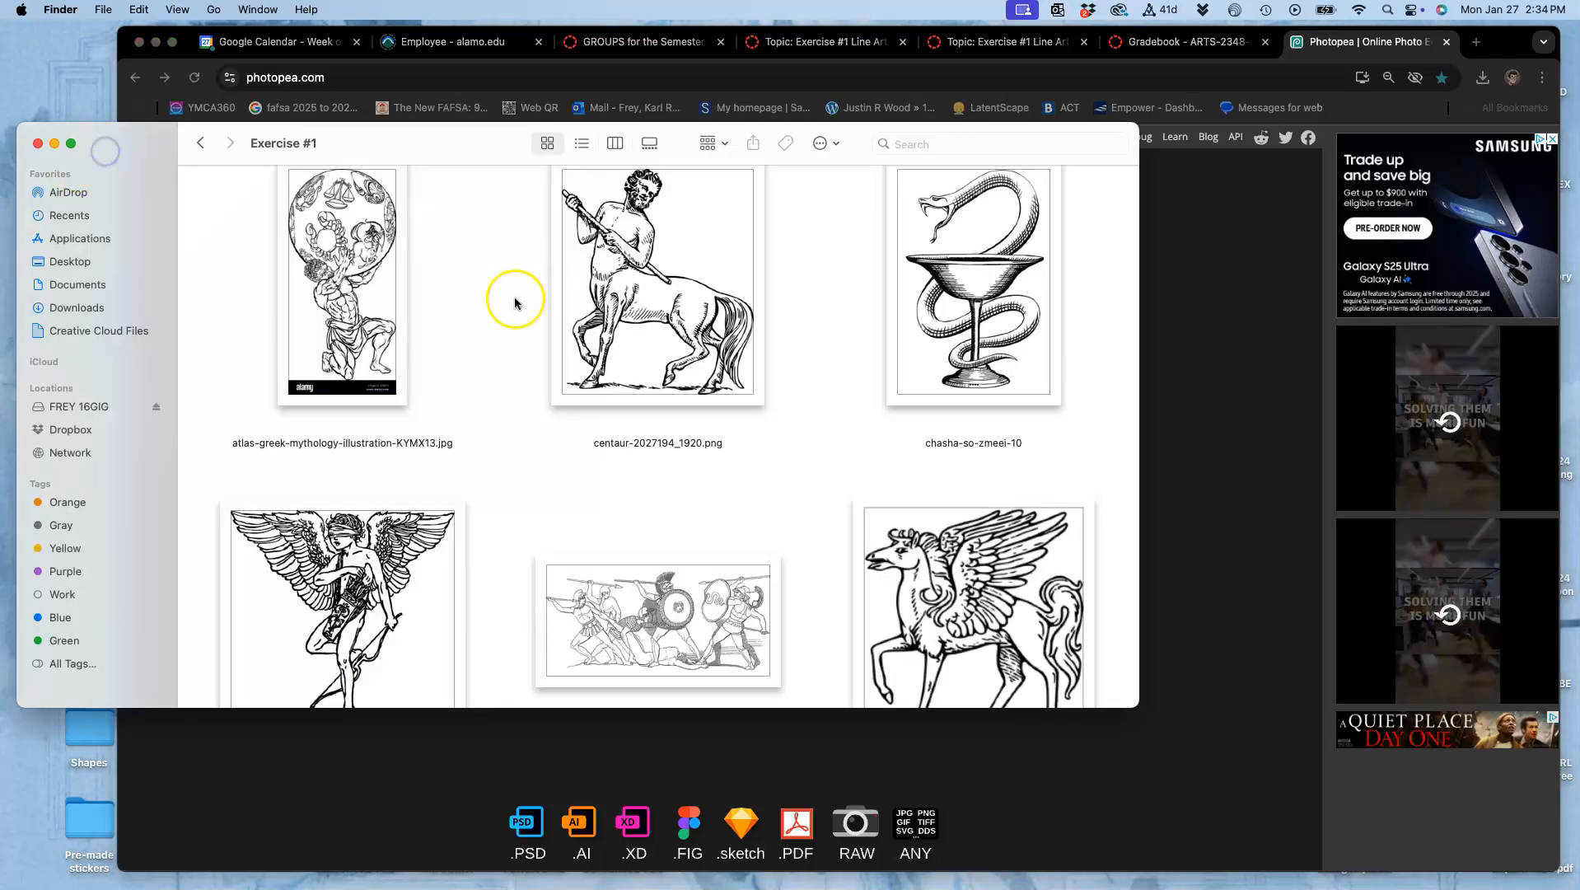
scroll(655, 334, "down", 10)
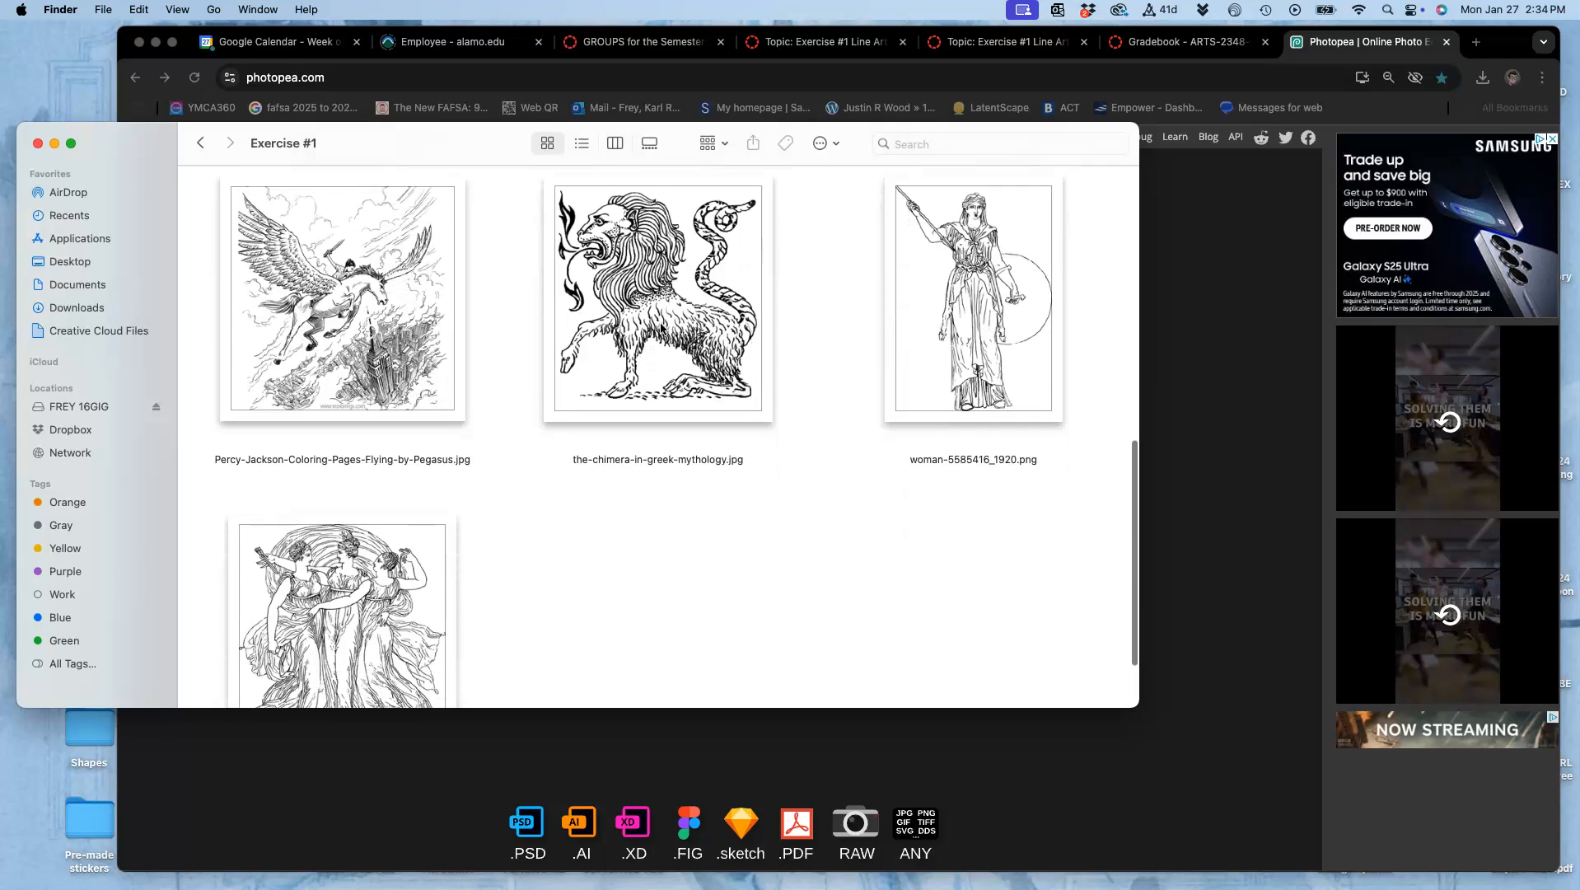
left_click(678, 284)
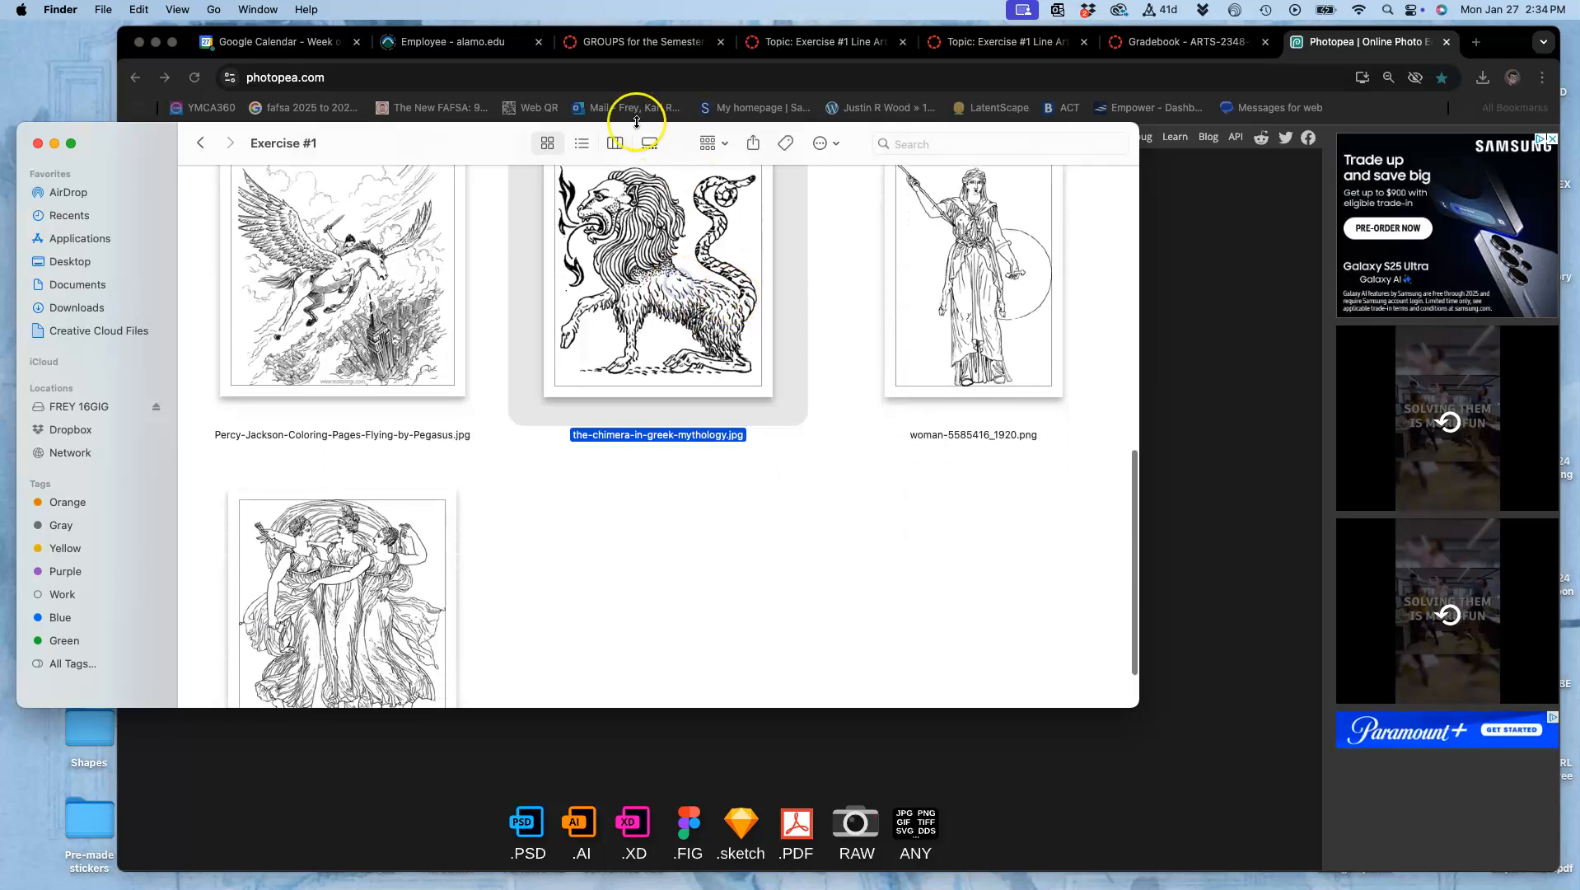
left_click_drag(413, 141, 82, 570)
left_click_drag(280, 680, 742, 508)
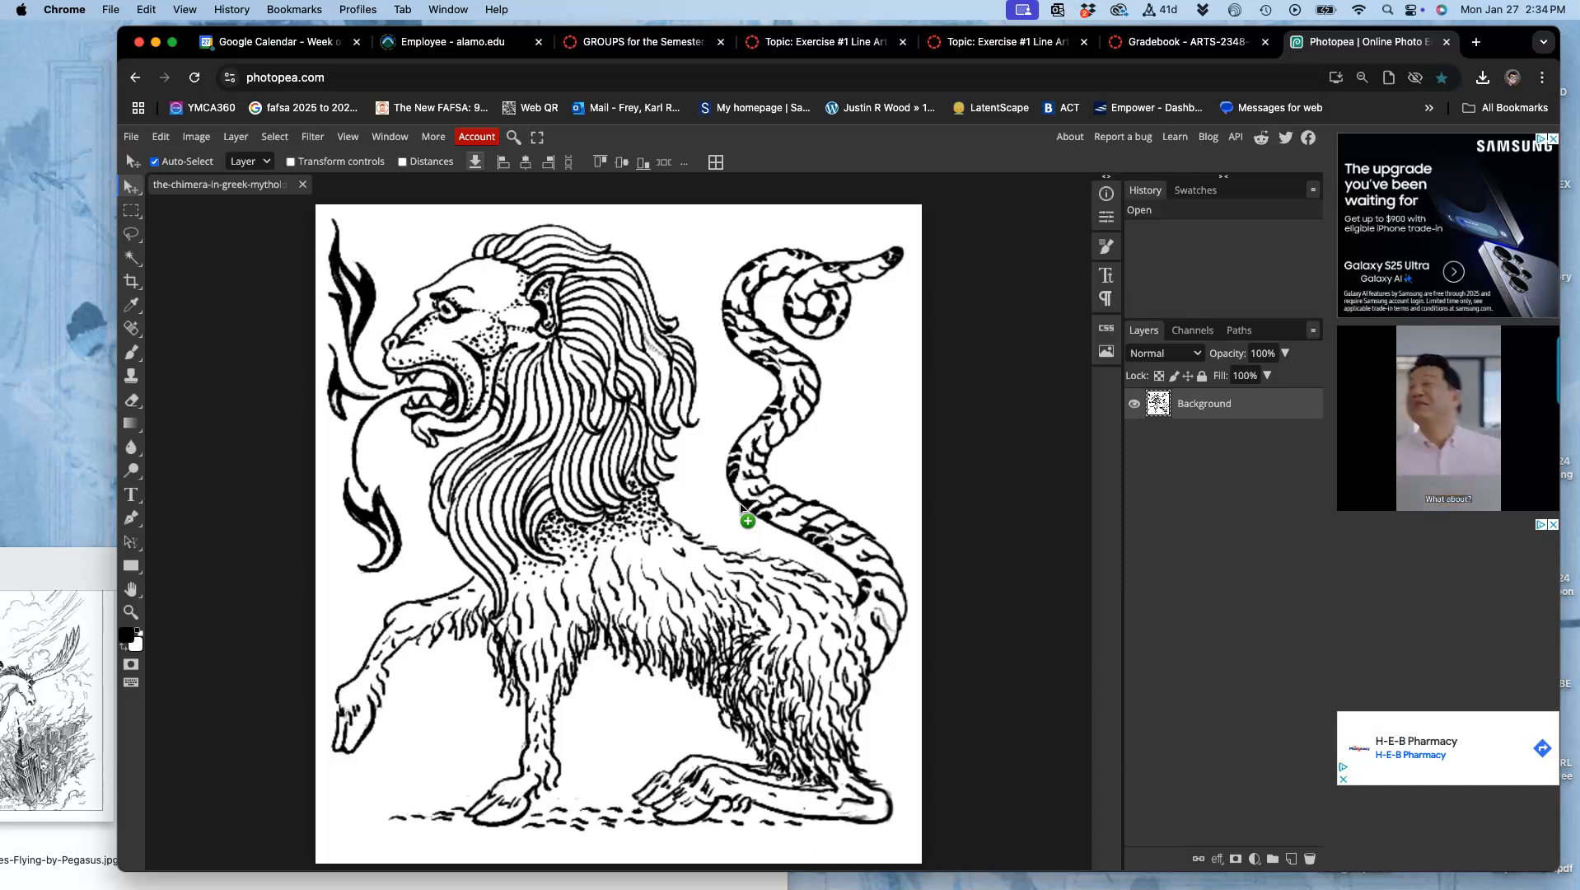
scroll(632, 517, "down", 2)
scroll(626, 519, "up", 1)
scroll(624, 523, "up", 1)
left_click(602, 503)
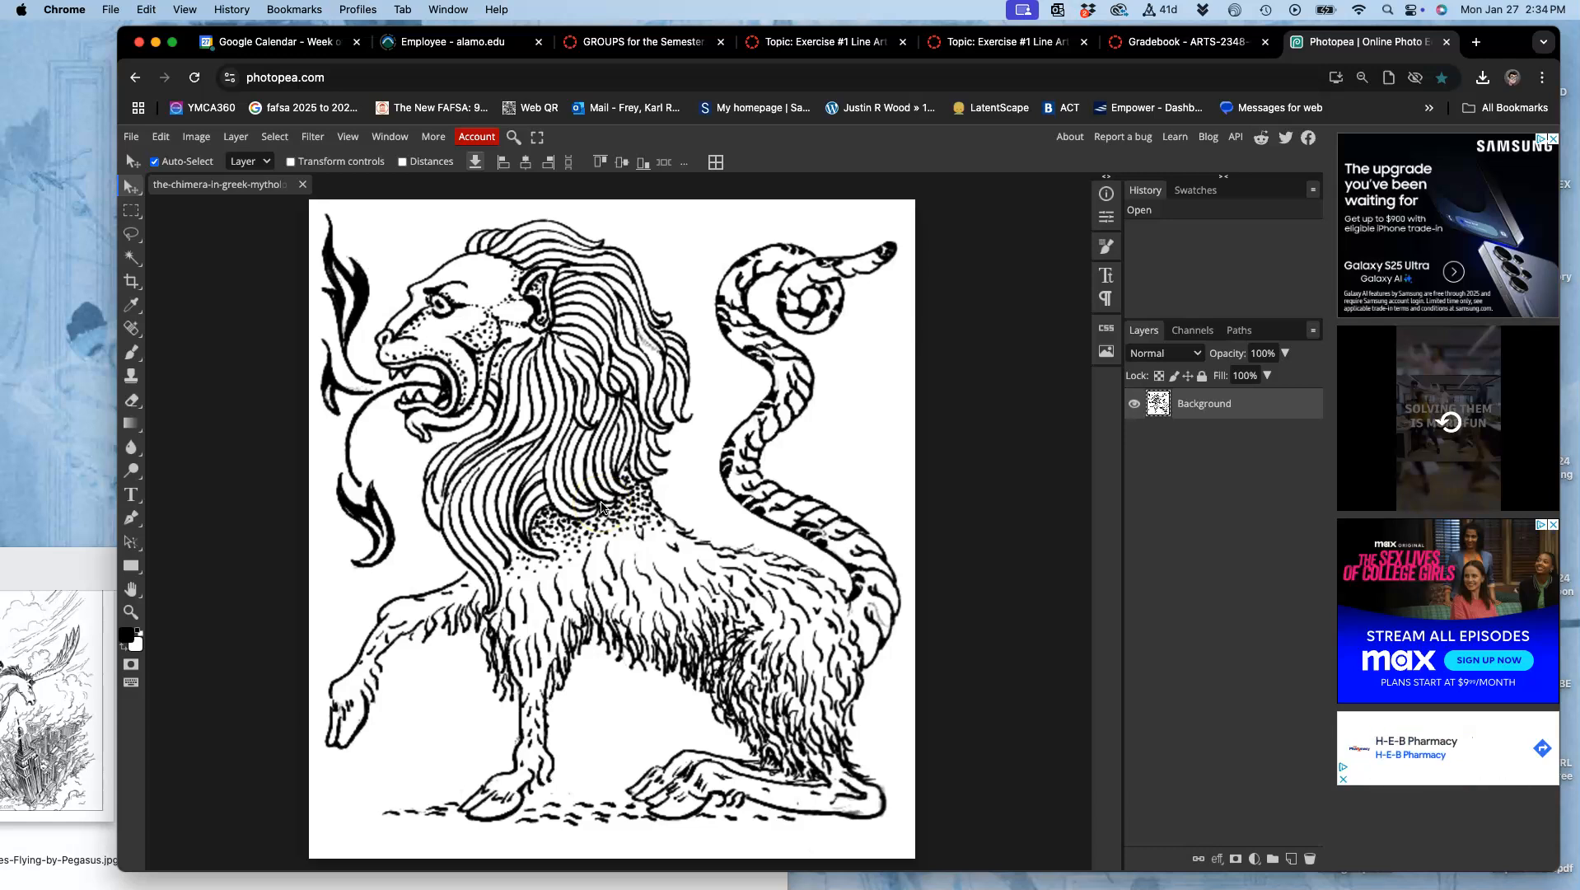
Set the chimera image's size units to inches and its resolution to 300 pixels per inch with Resample turned off.
left_click(196, 137)
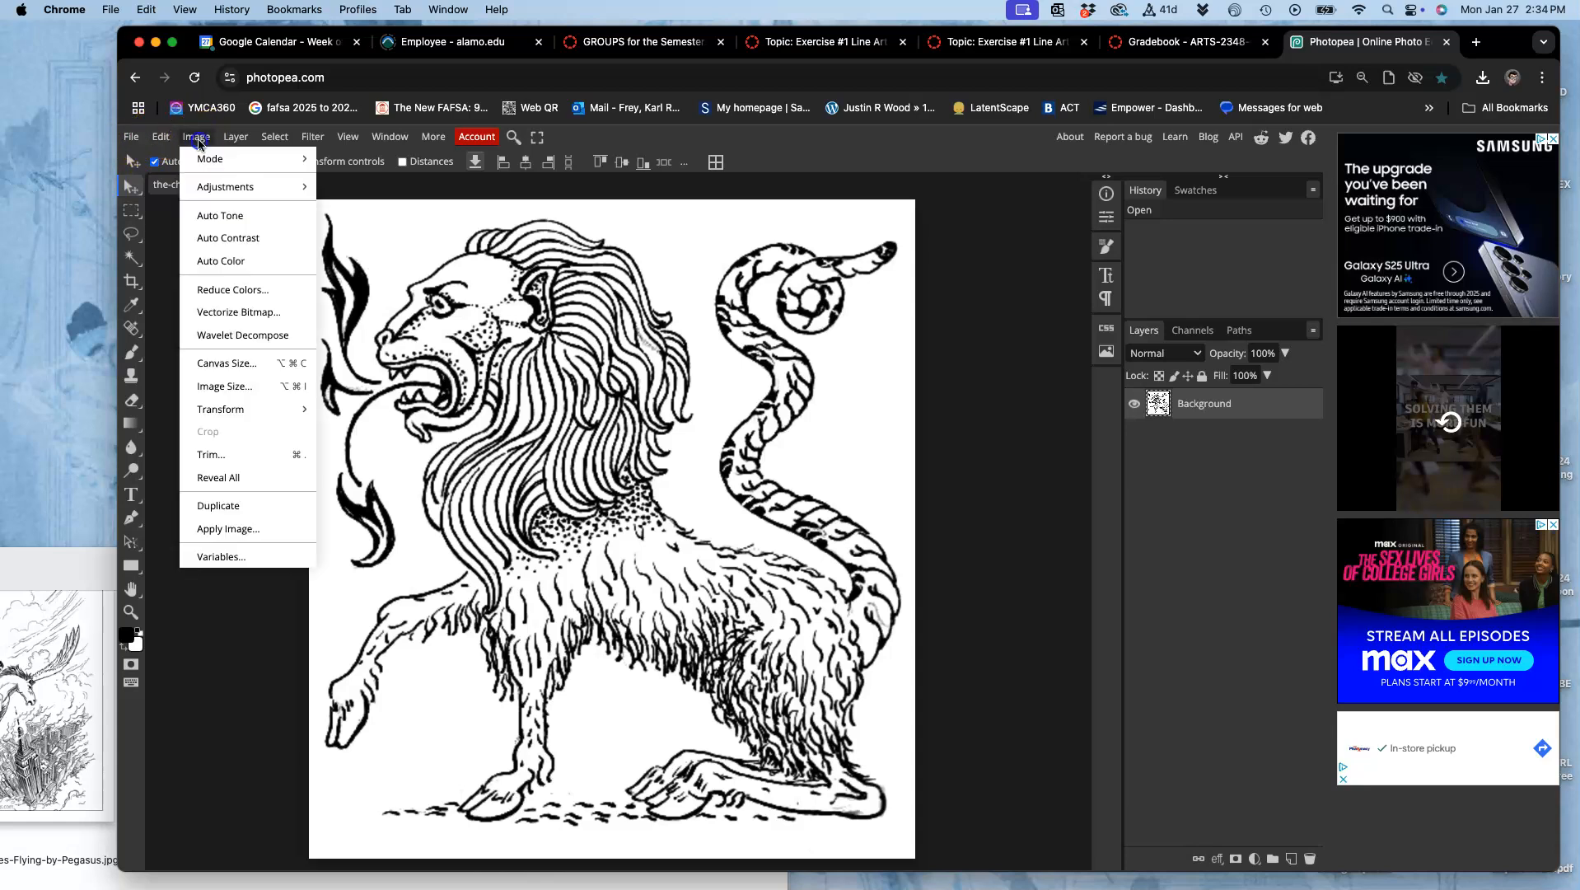
left_click(239, 385)
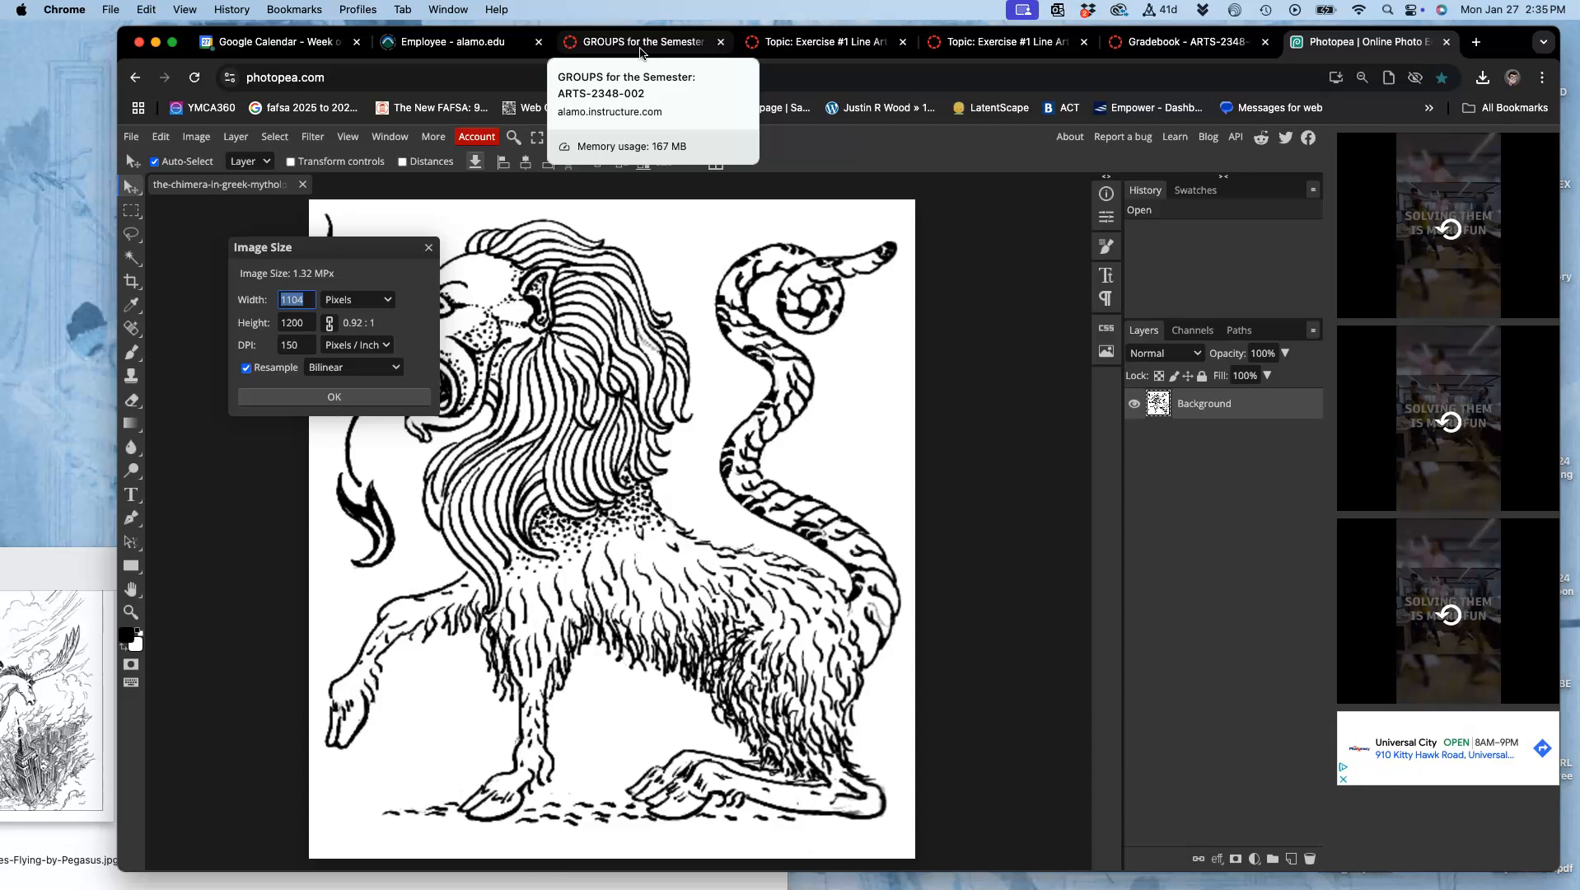
left_click(365, 301)
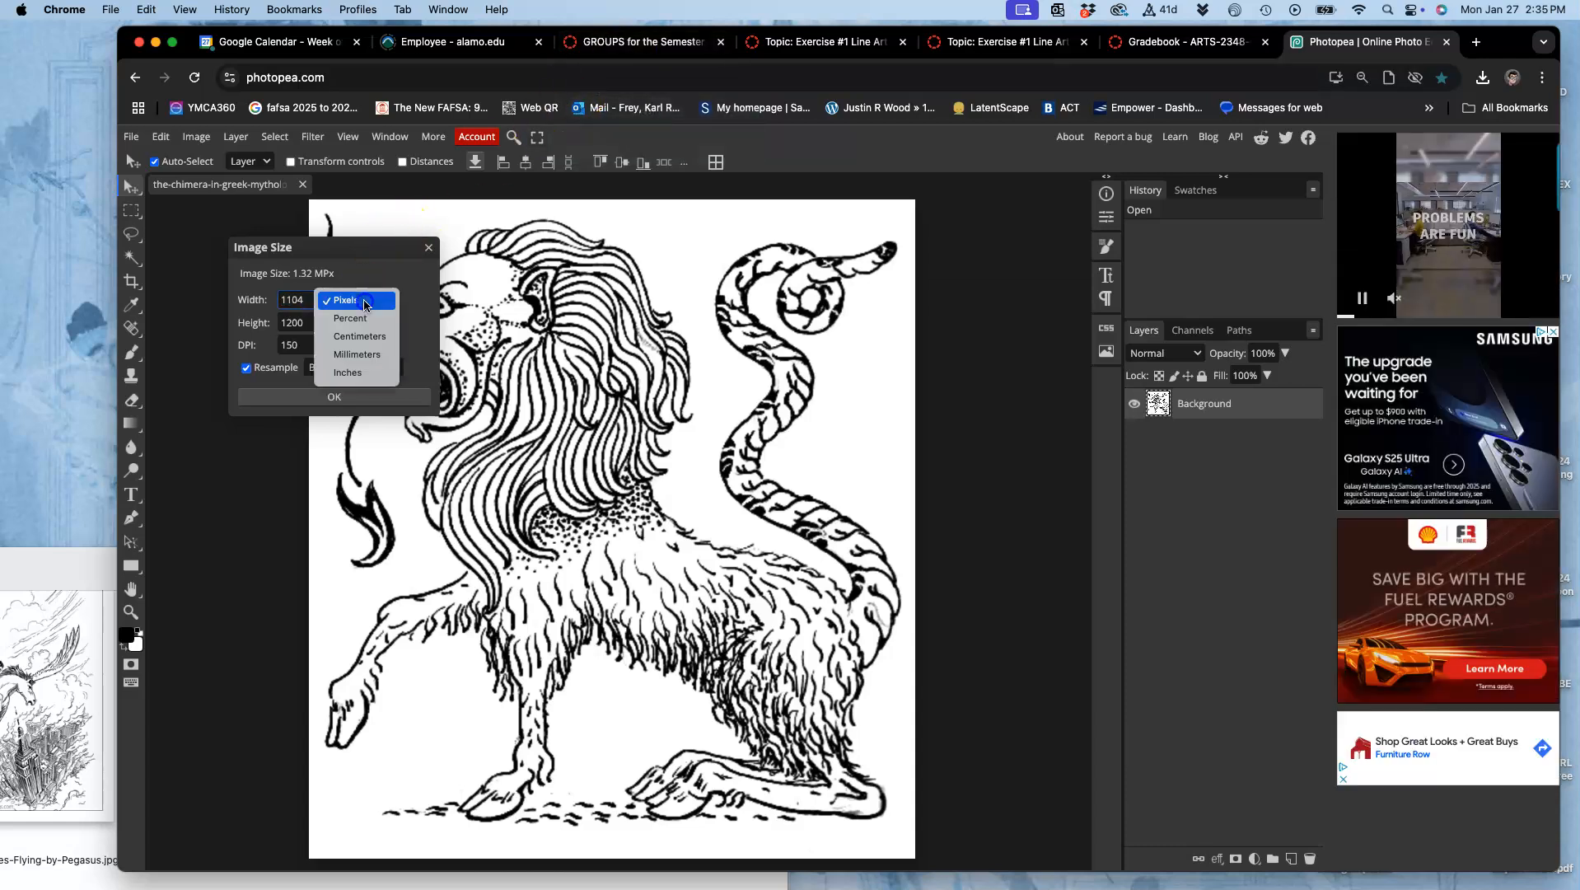
left_click(360, 372)
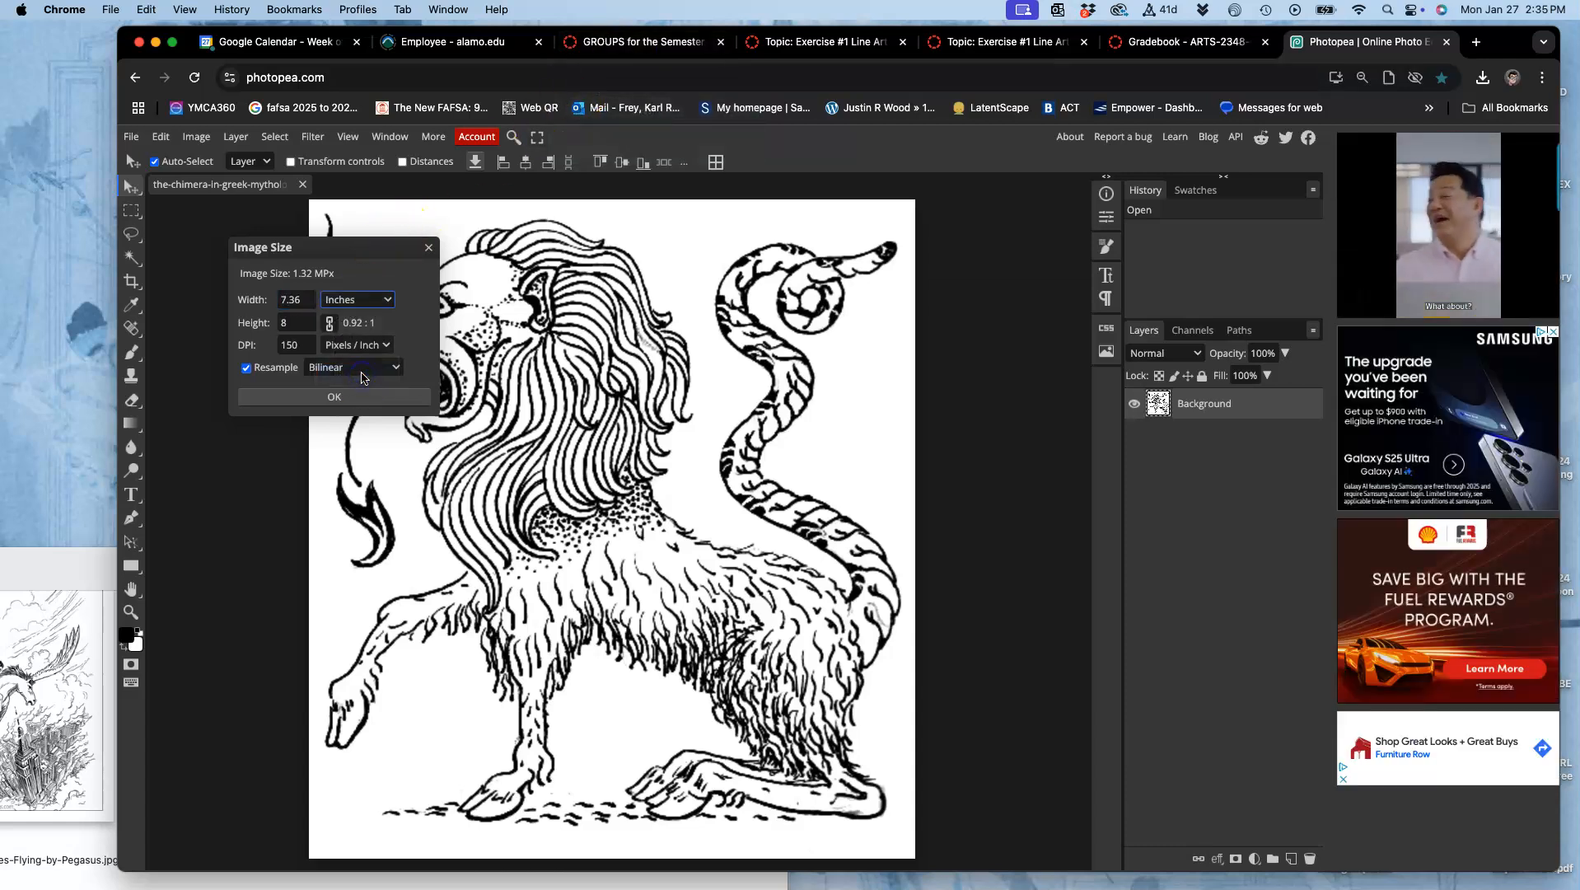
left_click(296, 322)
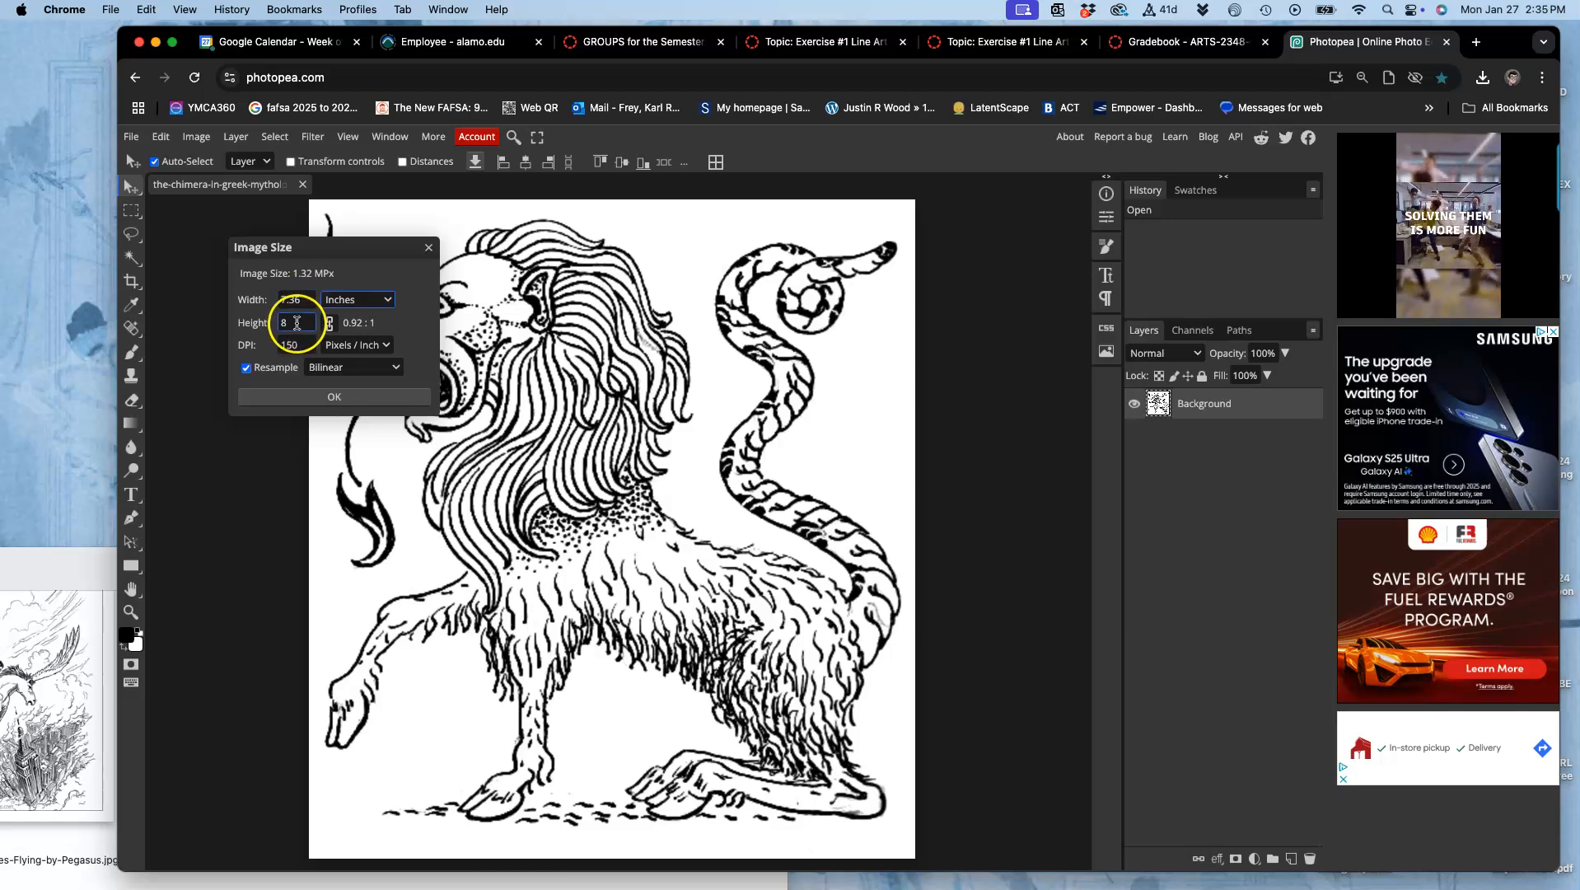
left_click(248, 369)
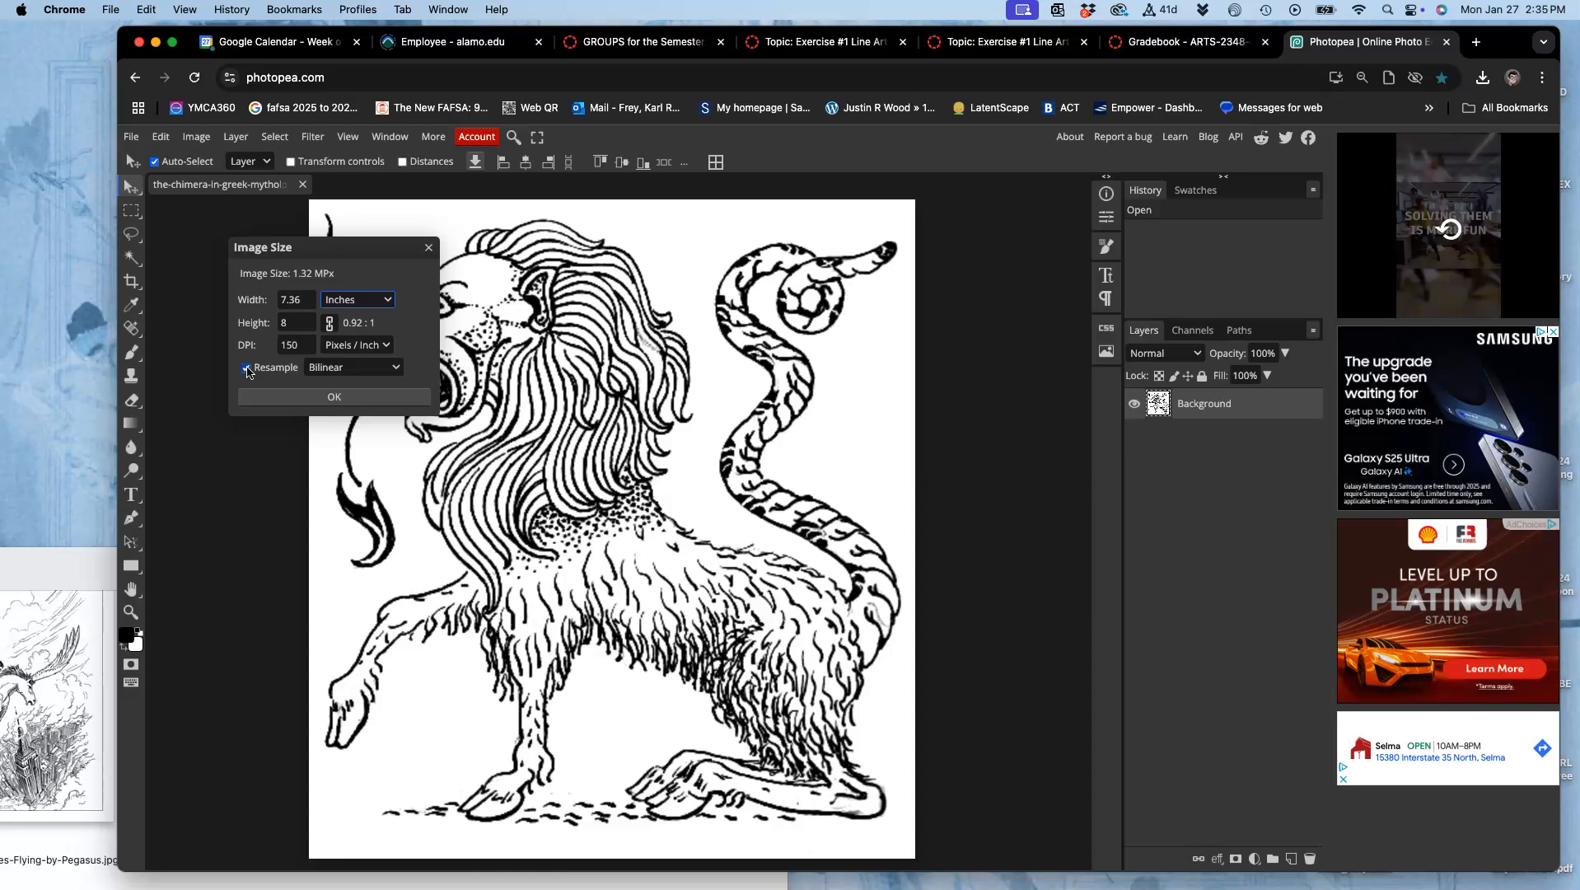
left_click(247, 369)
left_click(300, 343)
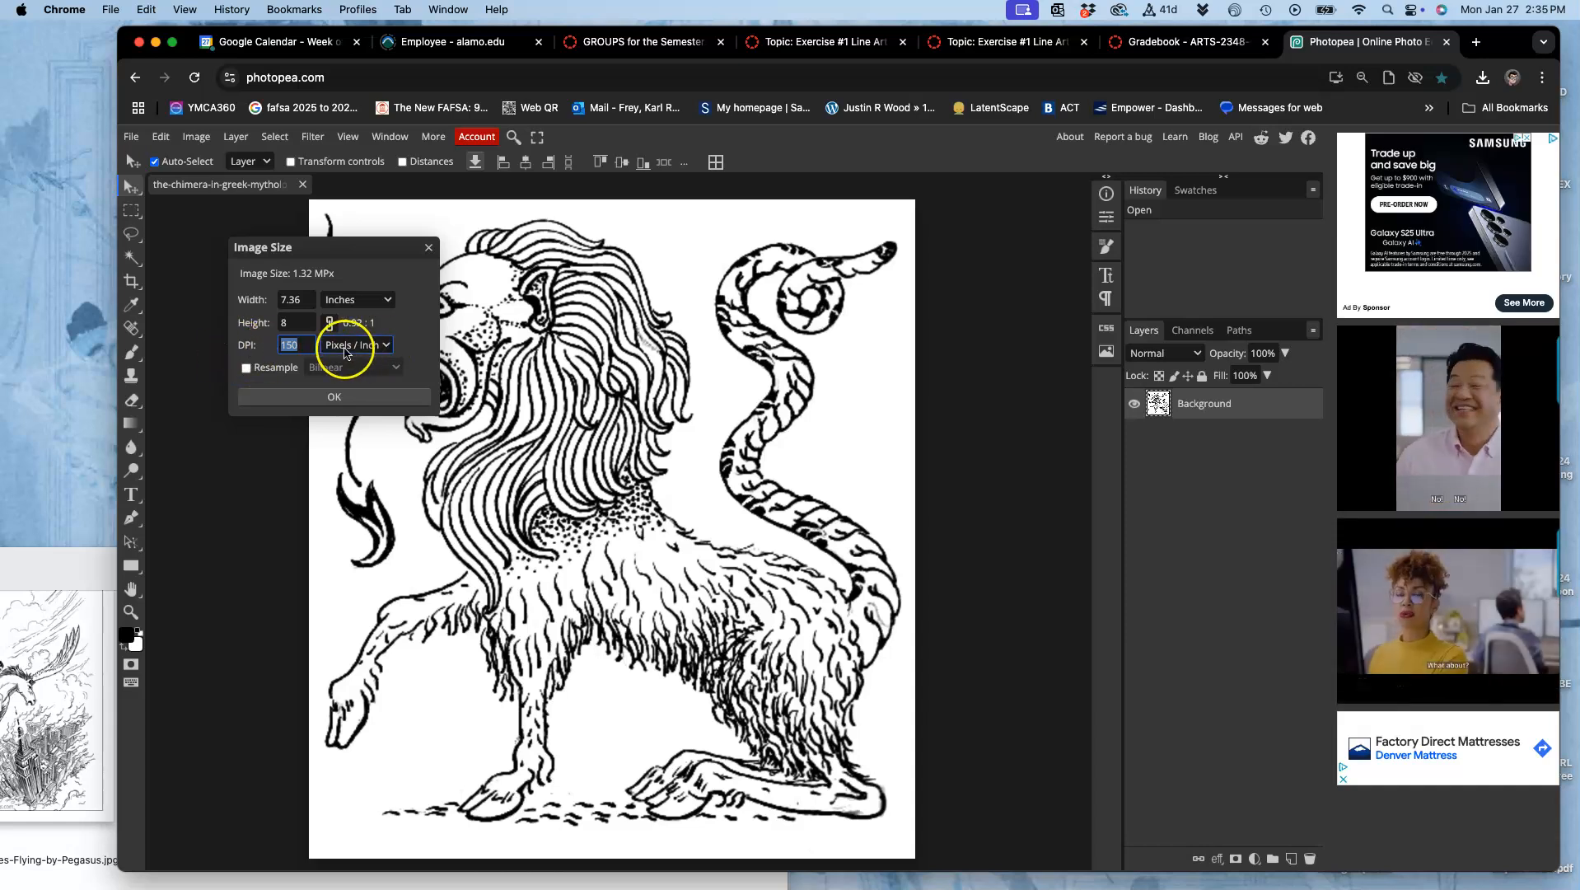
type("300")
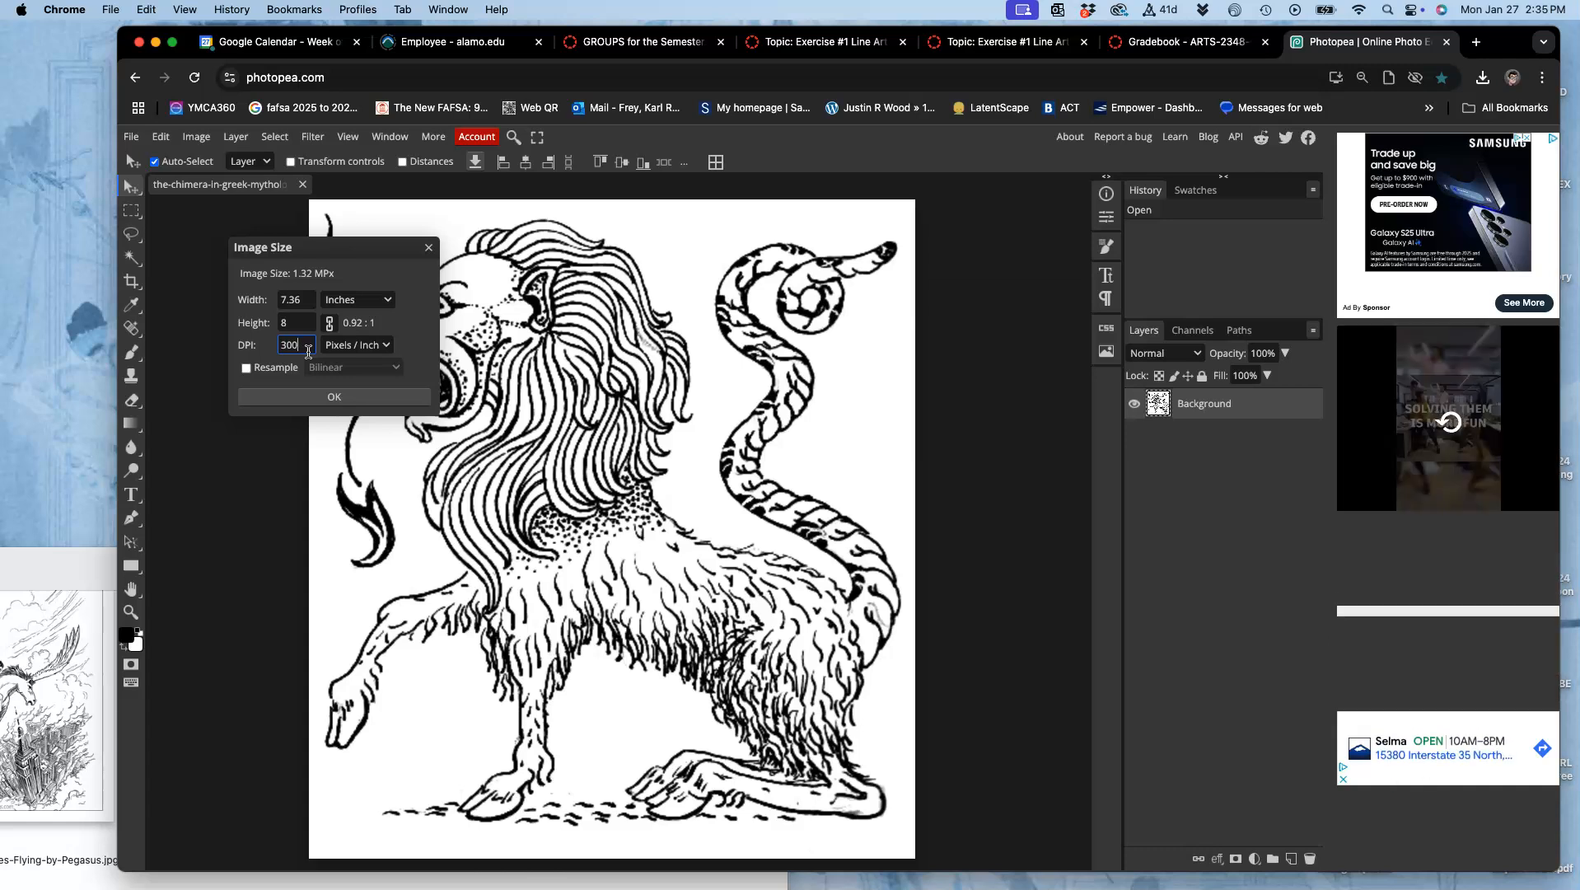
left_click(335, 394)
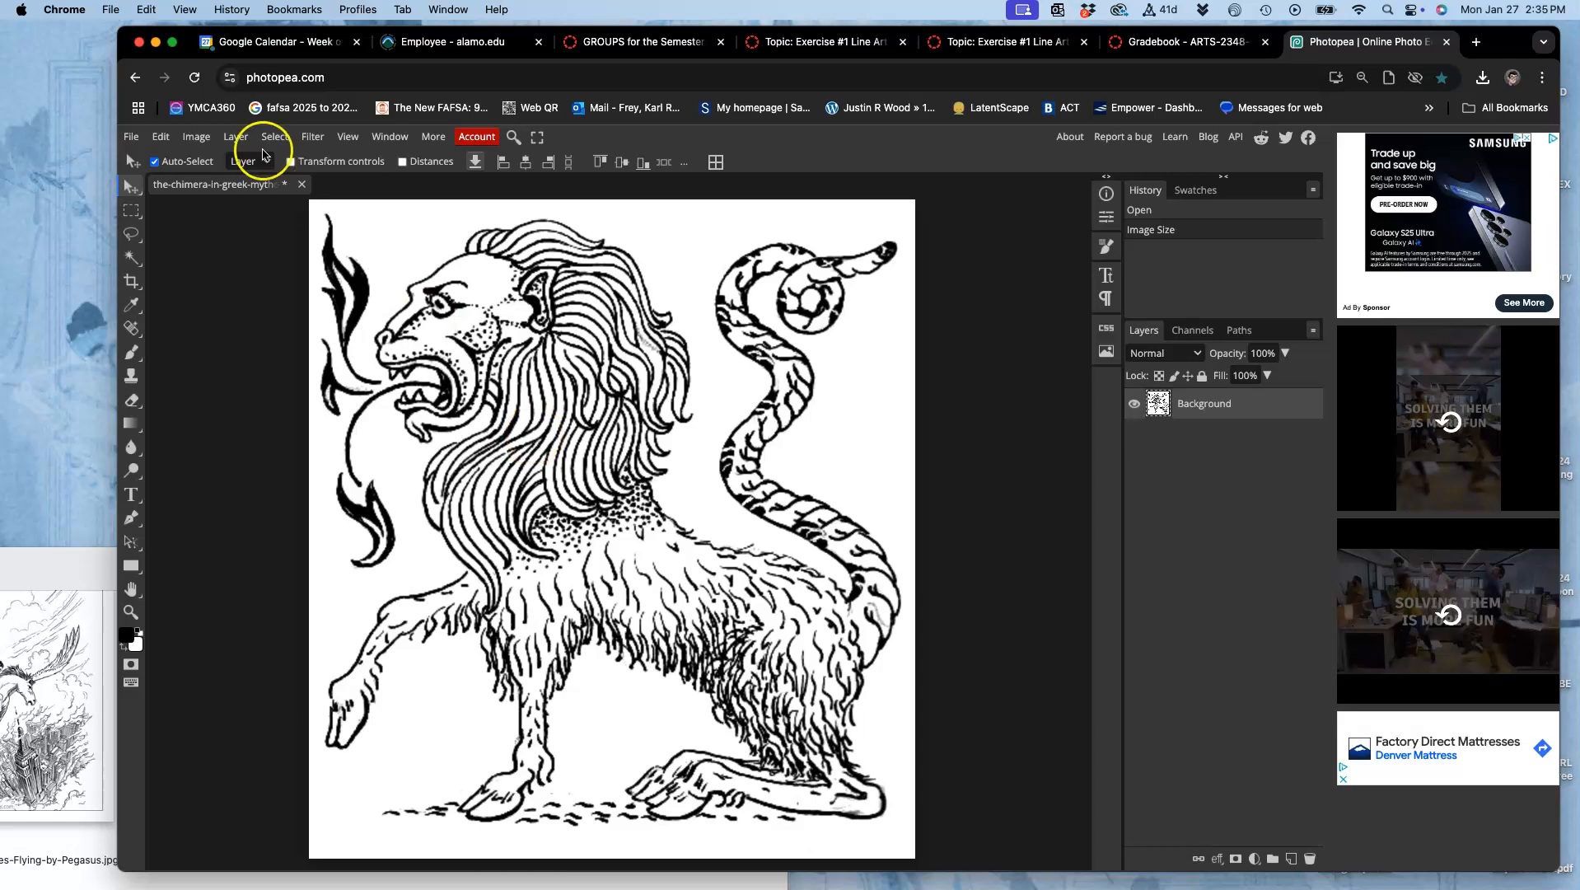
Check the chimera image's width and height in inches at the new resolution.
left_click(196, 136)
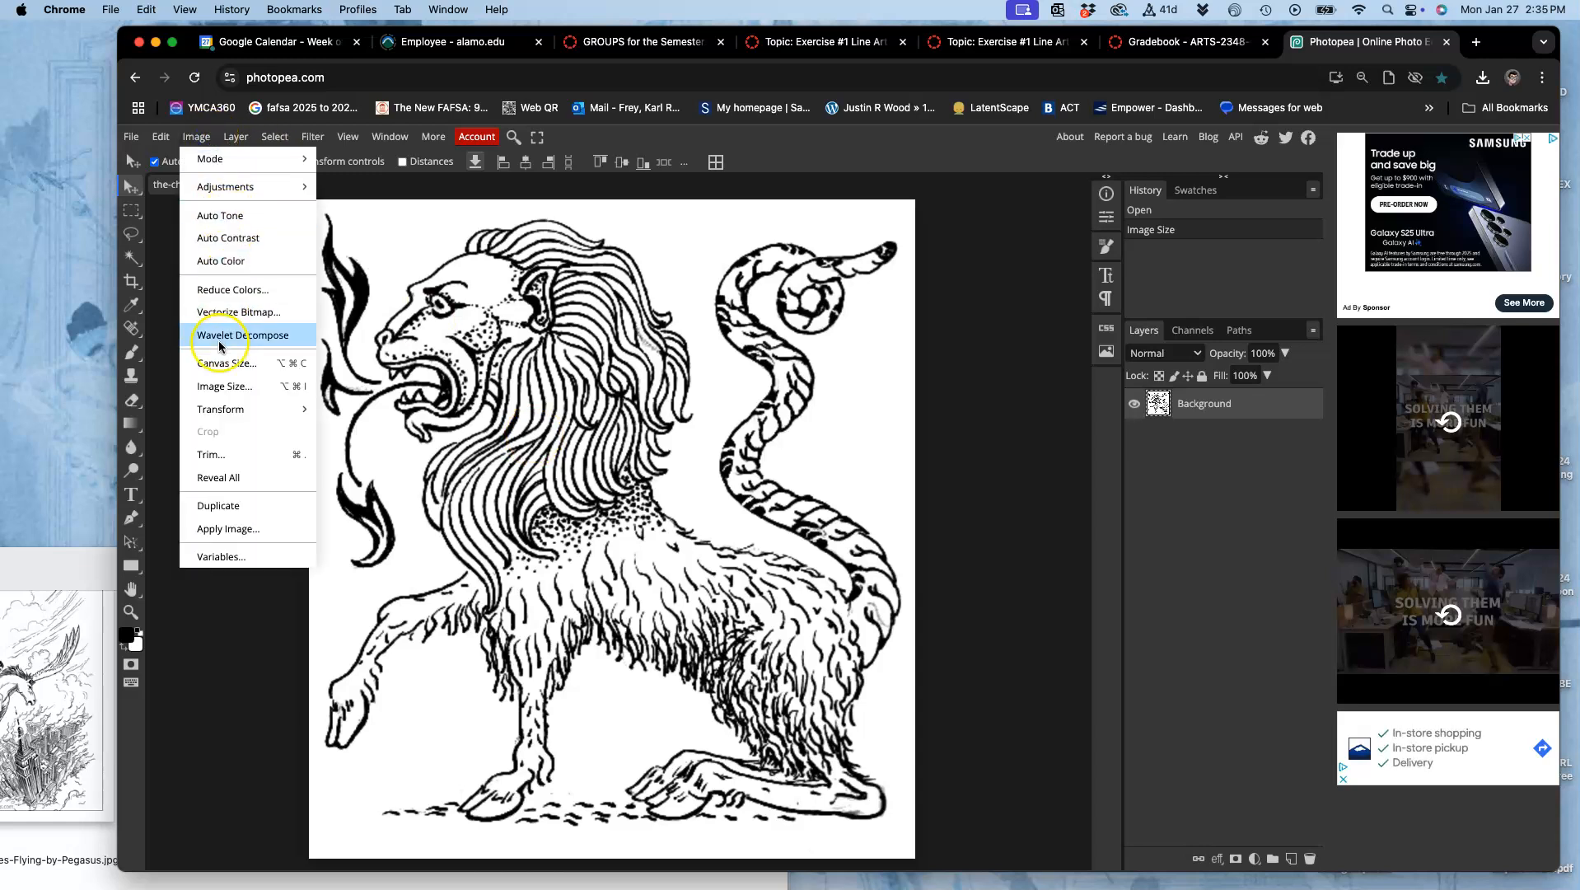
left_click(219, 387)
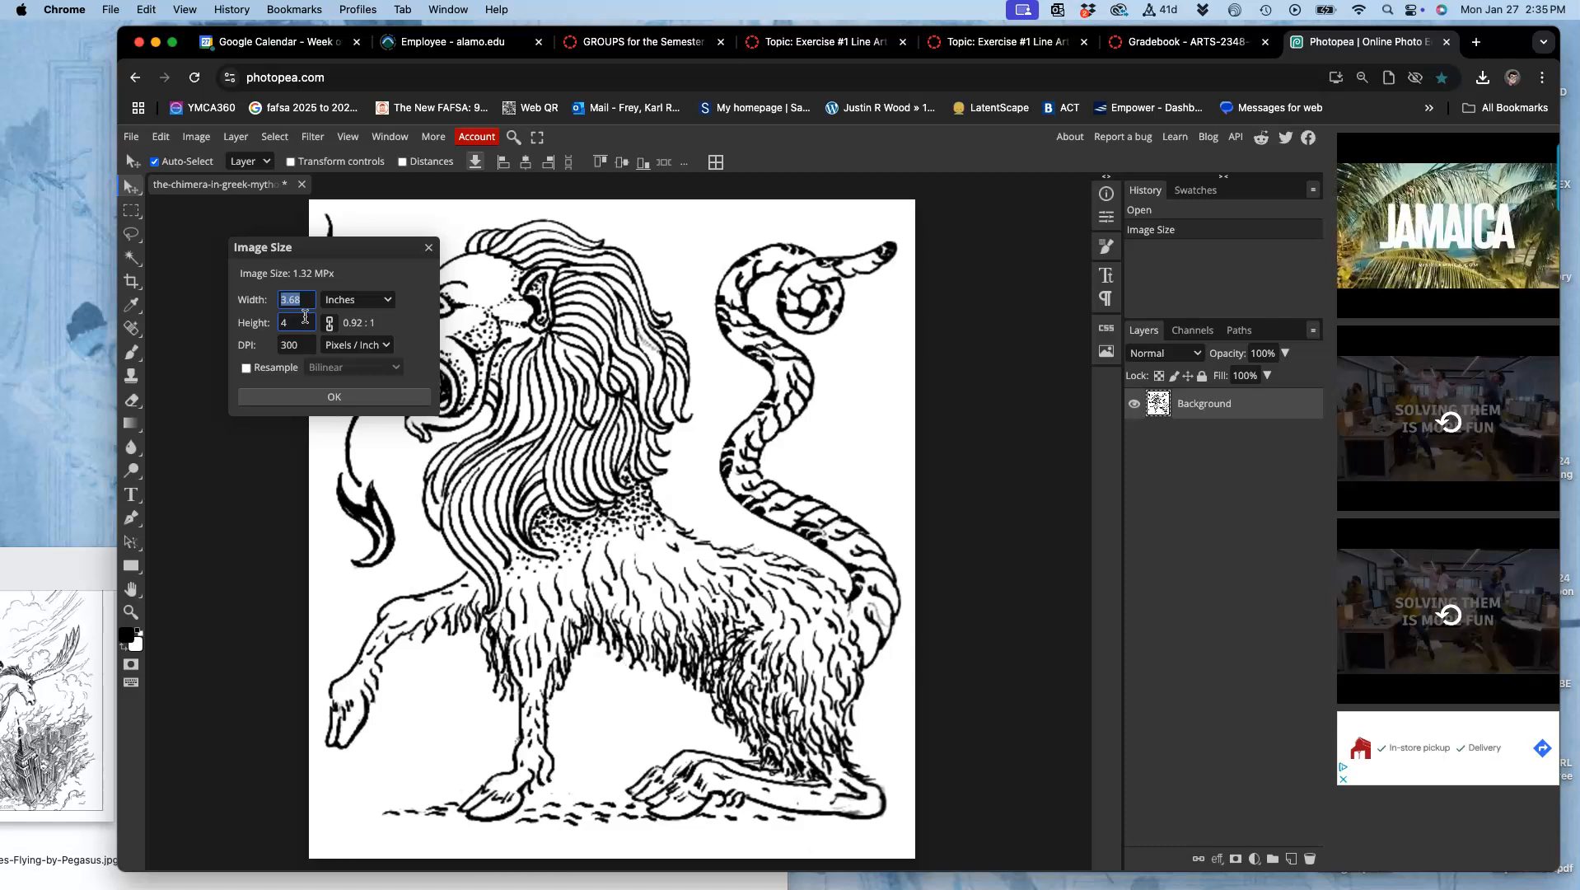
left_click(354, 397)
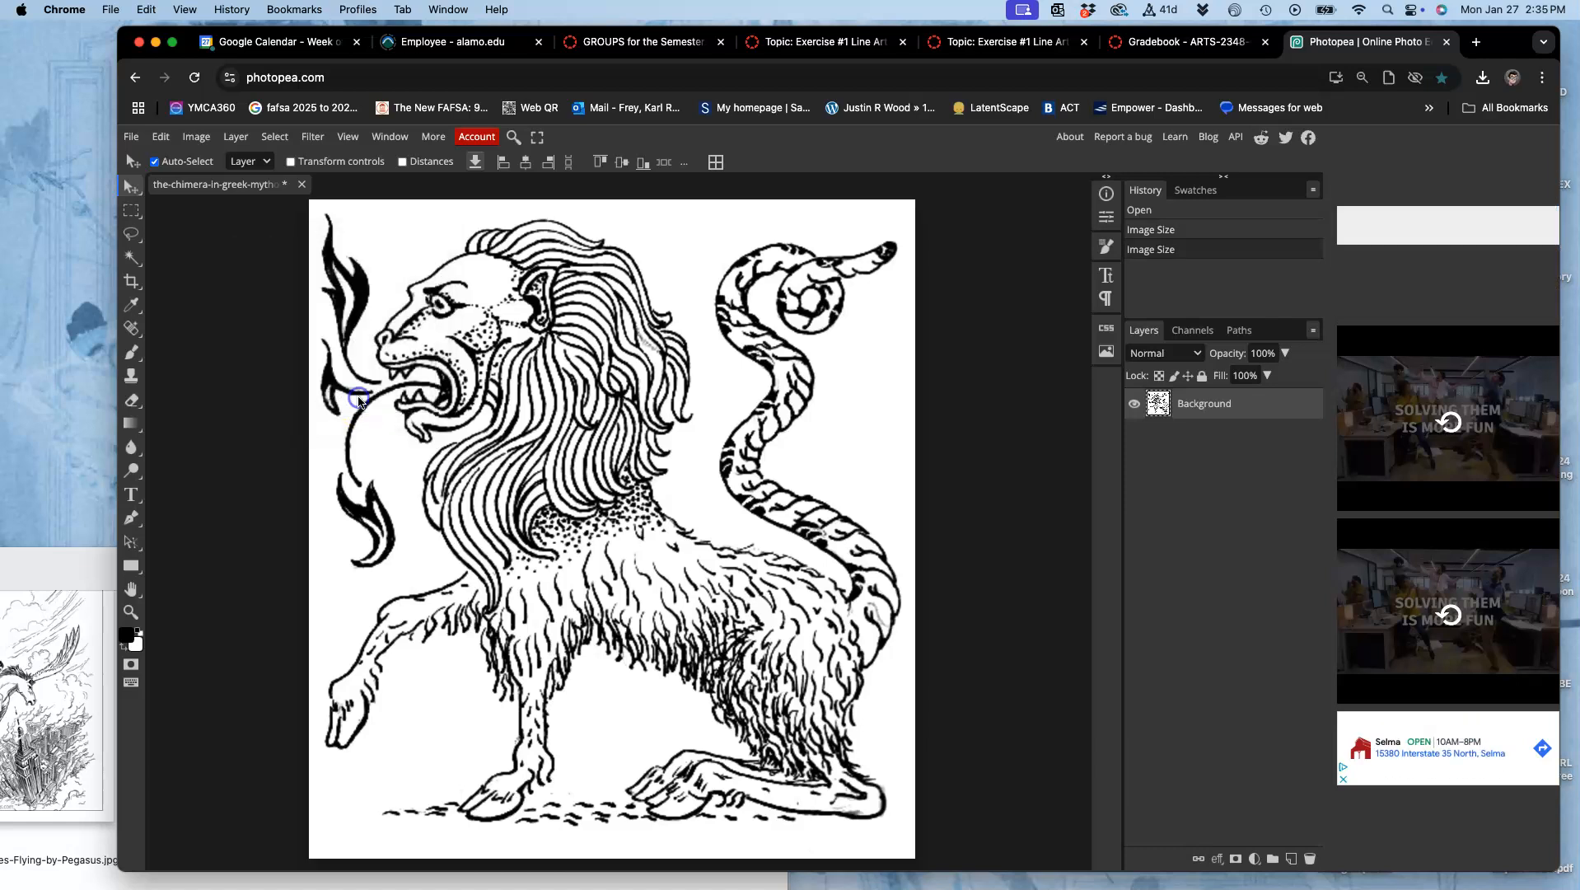
left_click(206, 139)
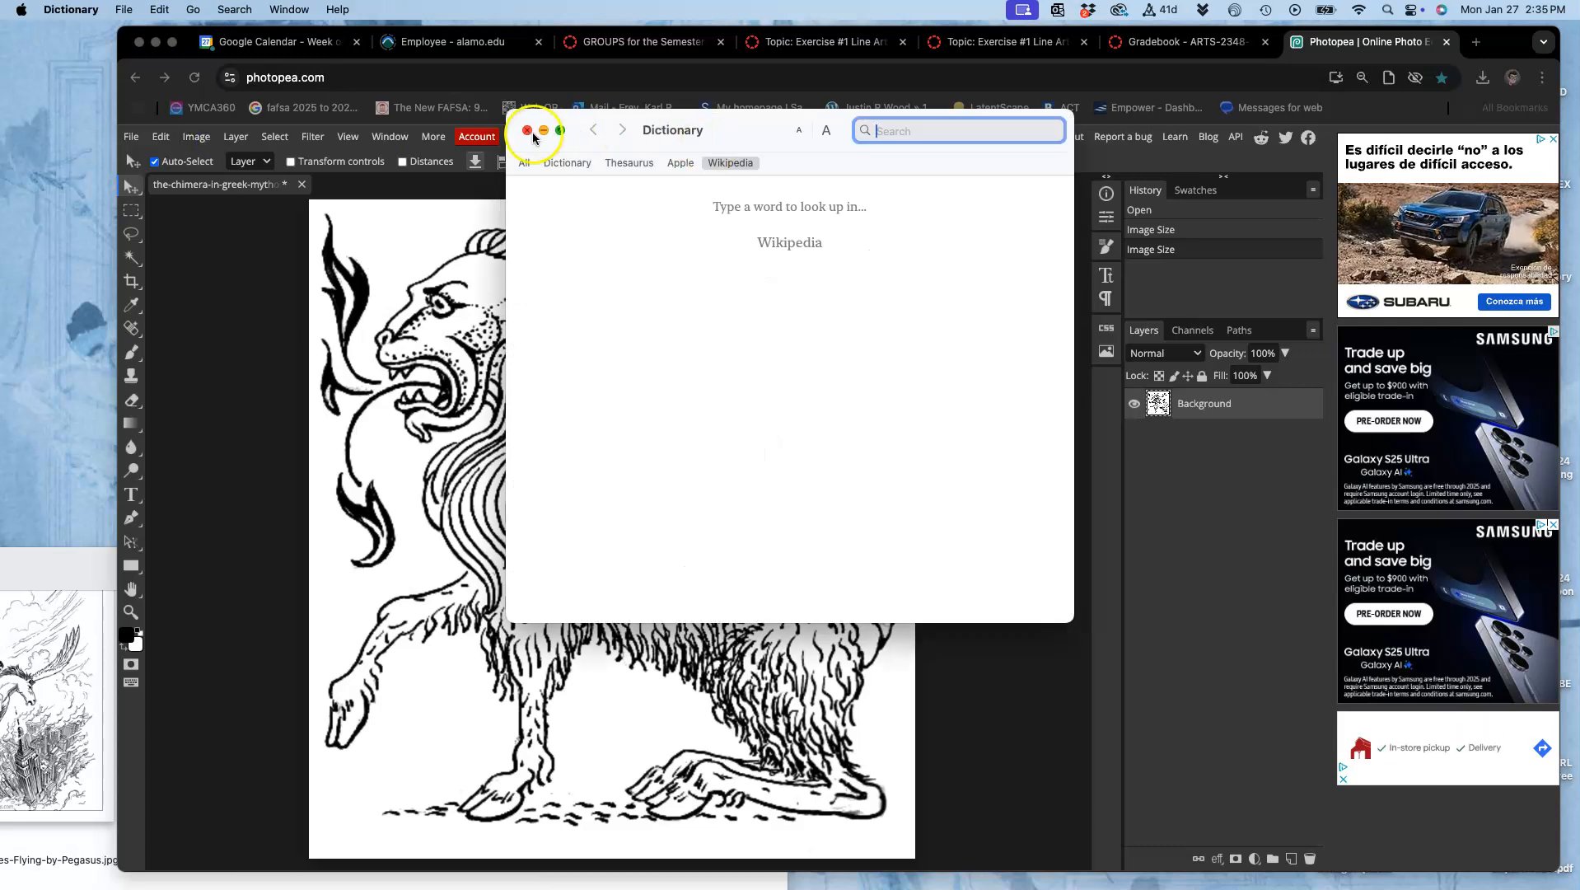
left_click(531, 134)
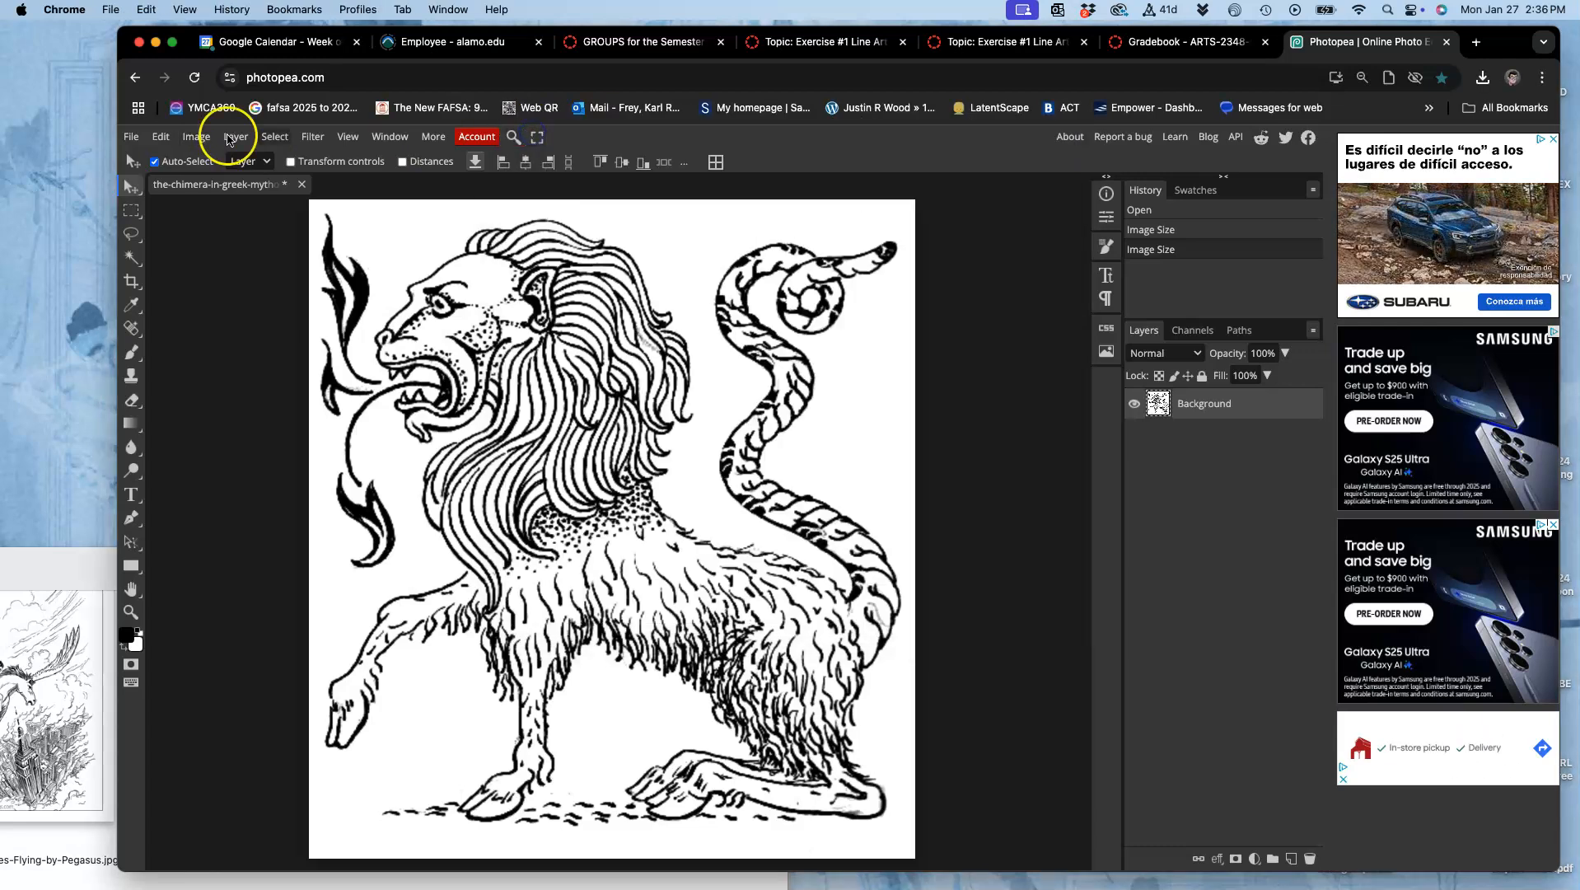
Set the chimera document's canvas size to 8 inches wide by 10 inches high and fit it in view.
left_click(203, 139)
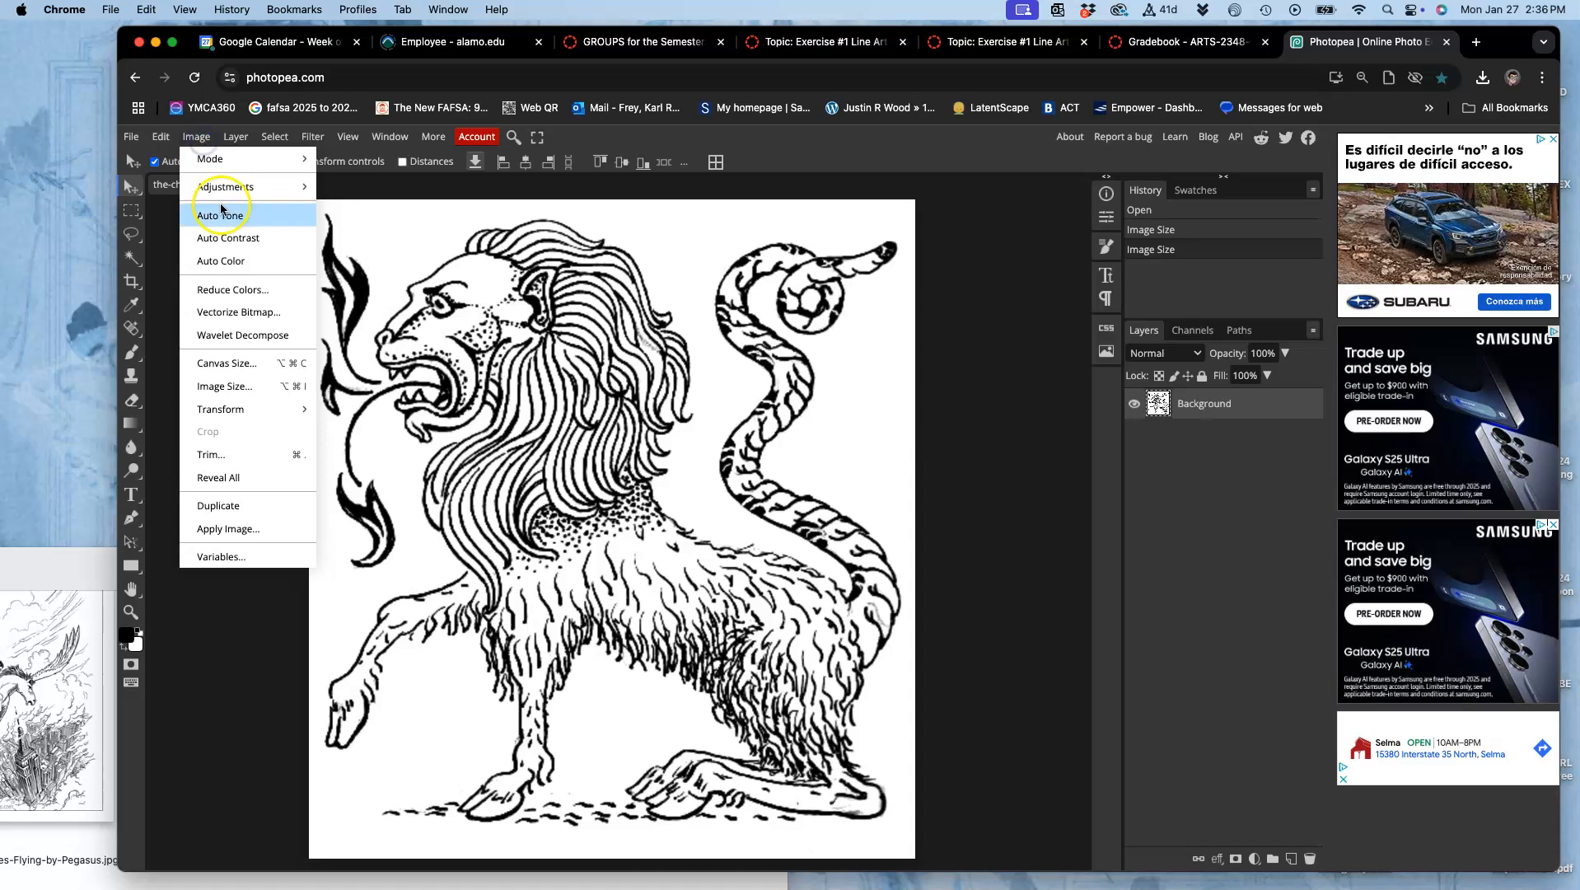
left_click(233, 363)
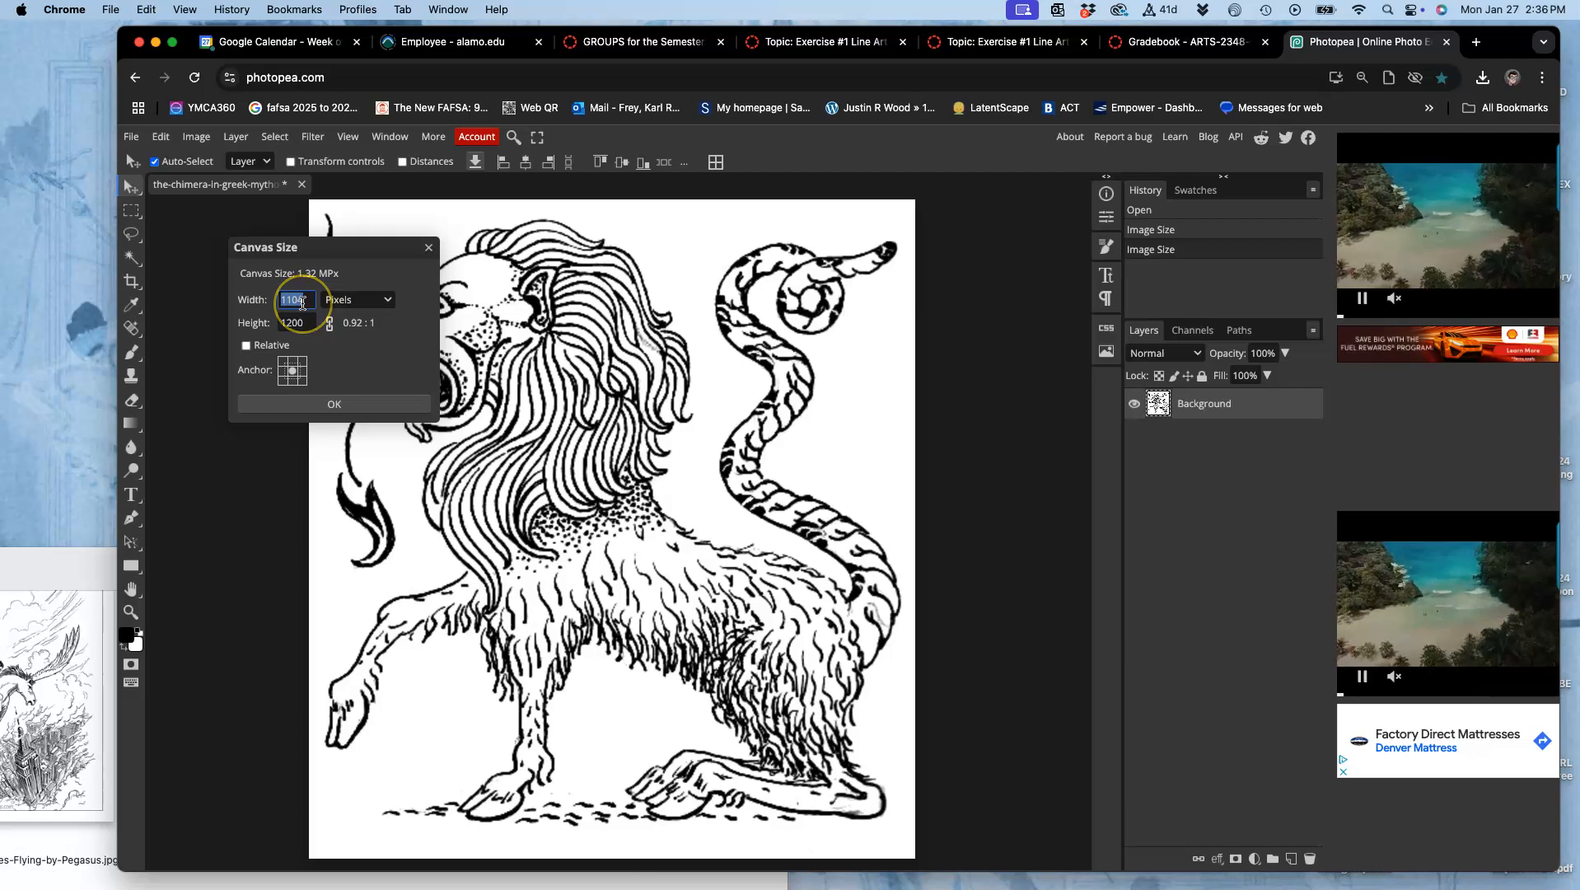
left_click(354, 300)
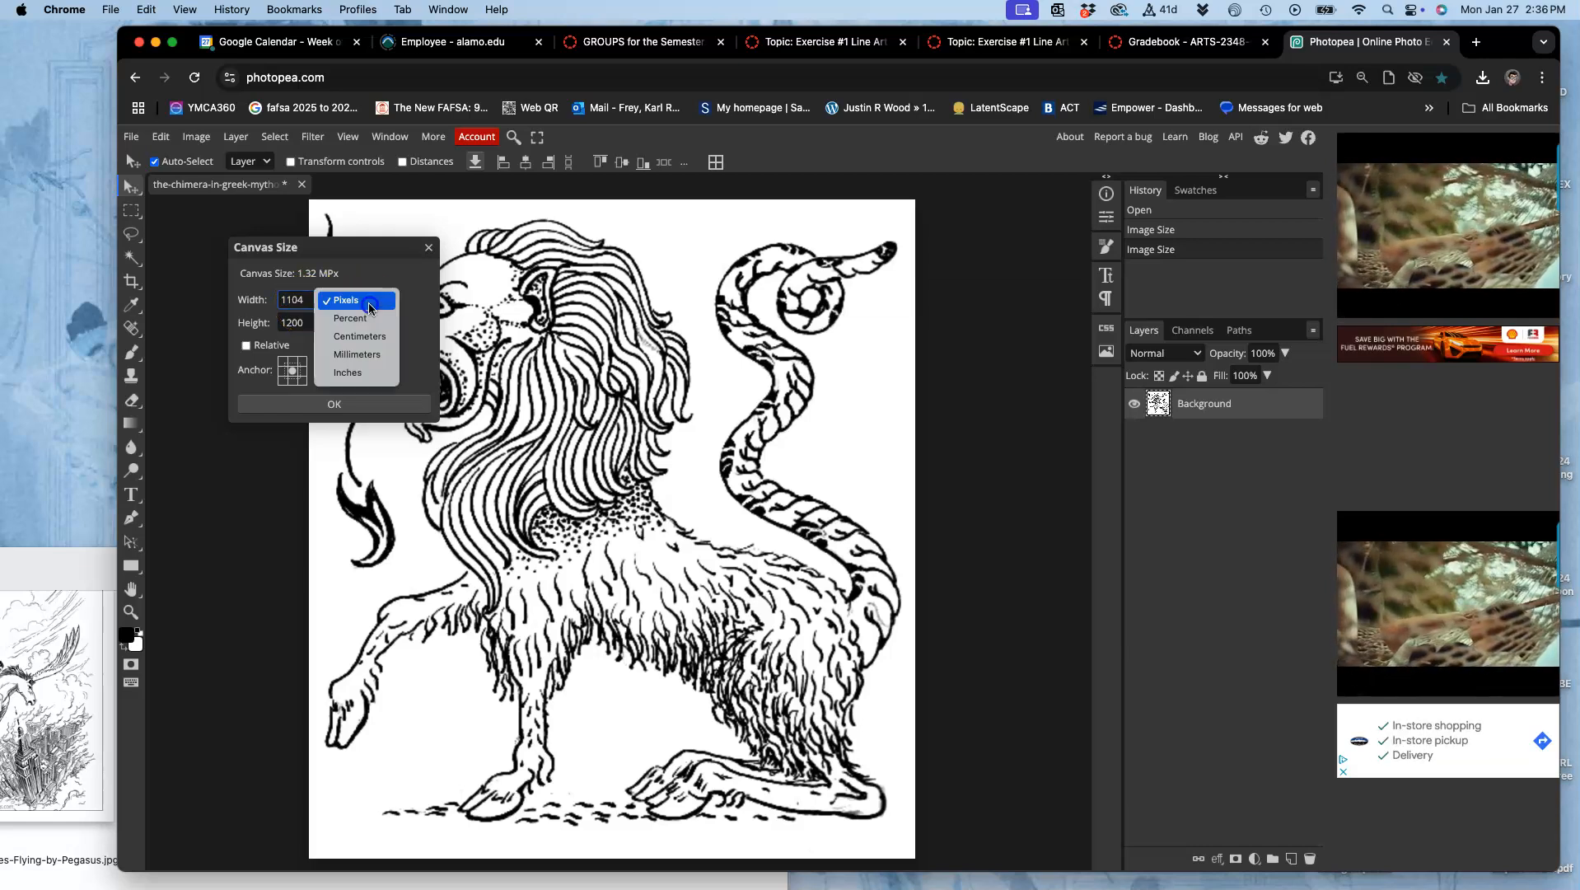
left_click(361, 371)
left_click_drag(306, 300, 280, 325)
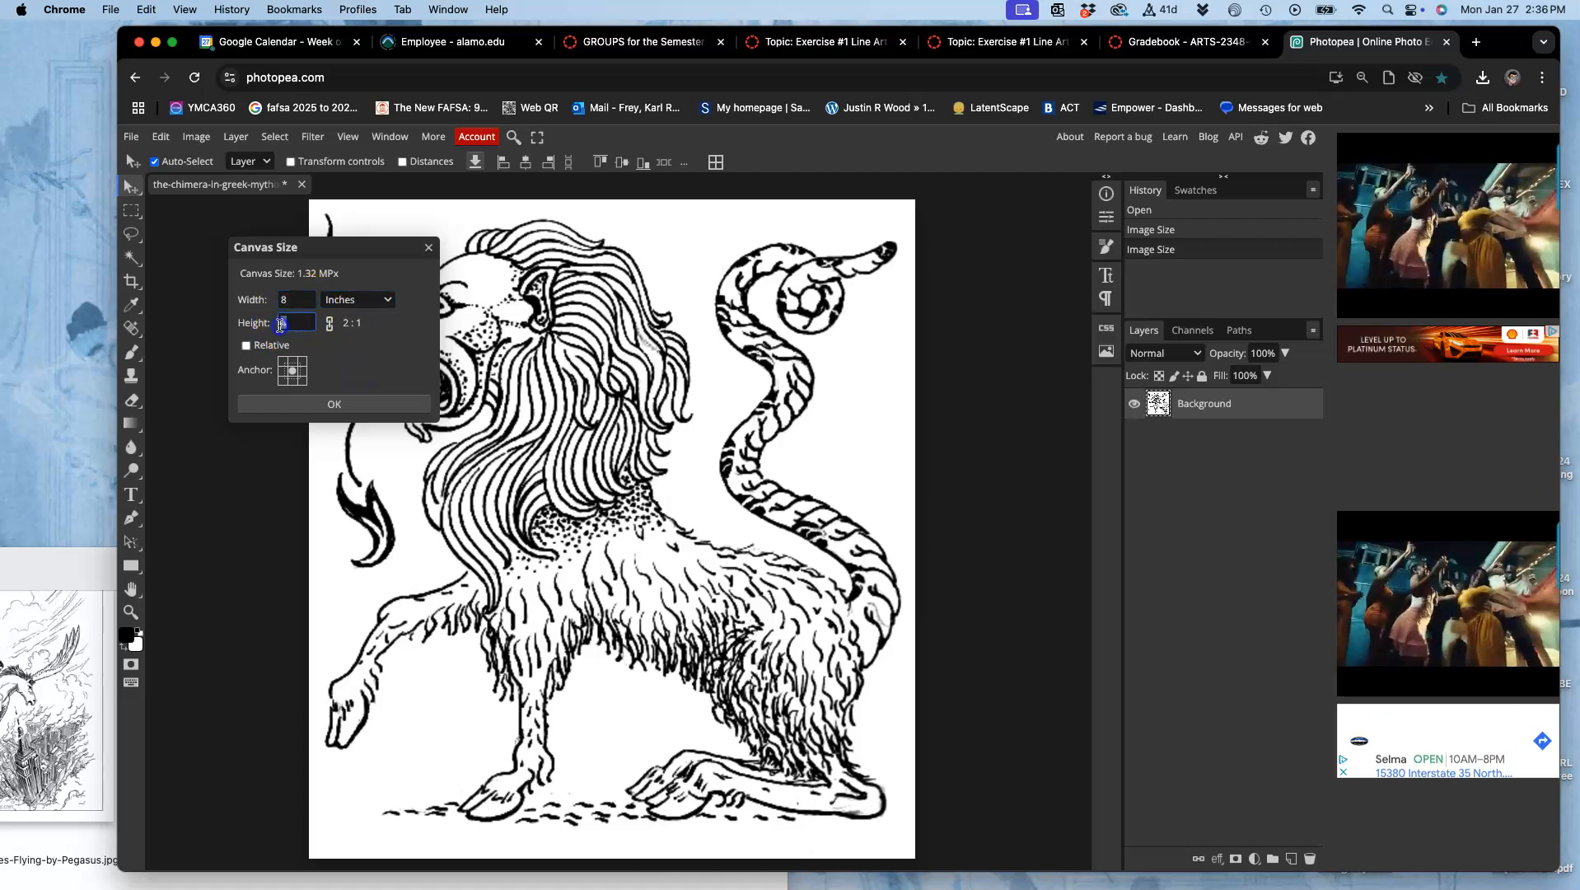
type("10")
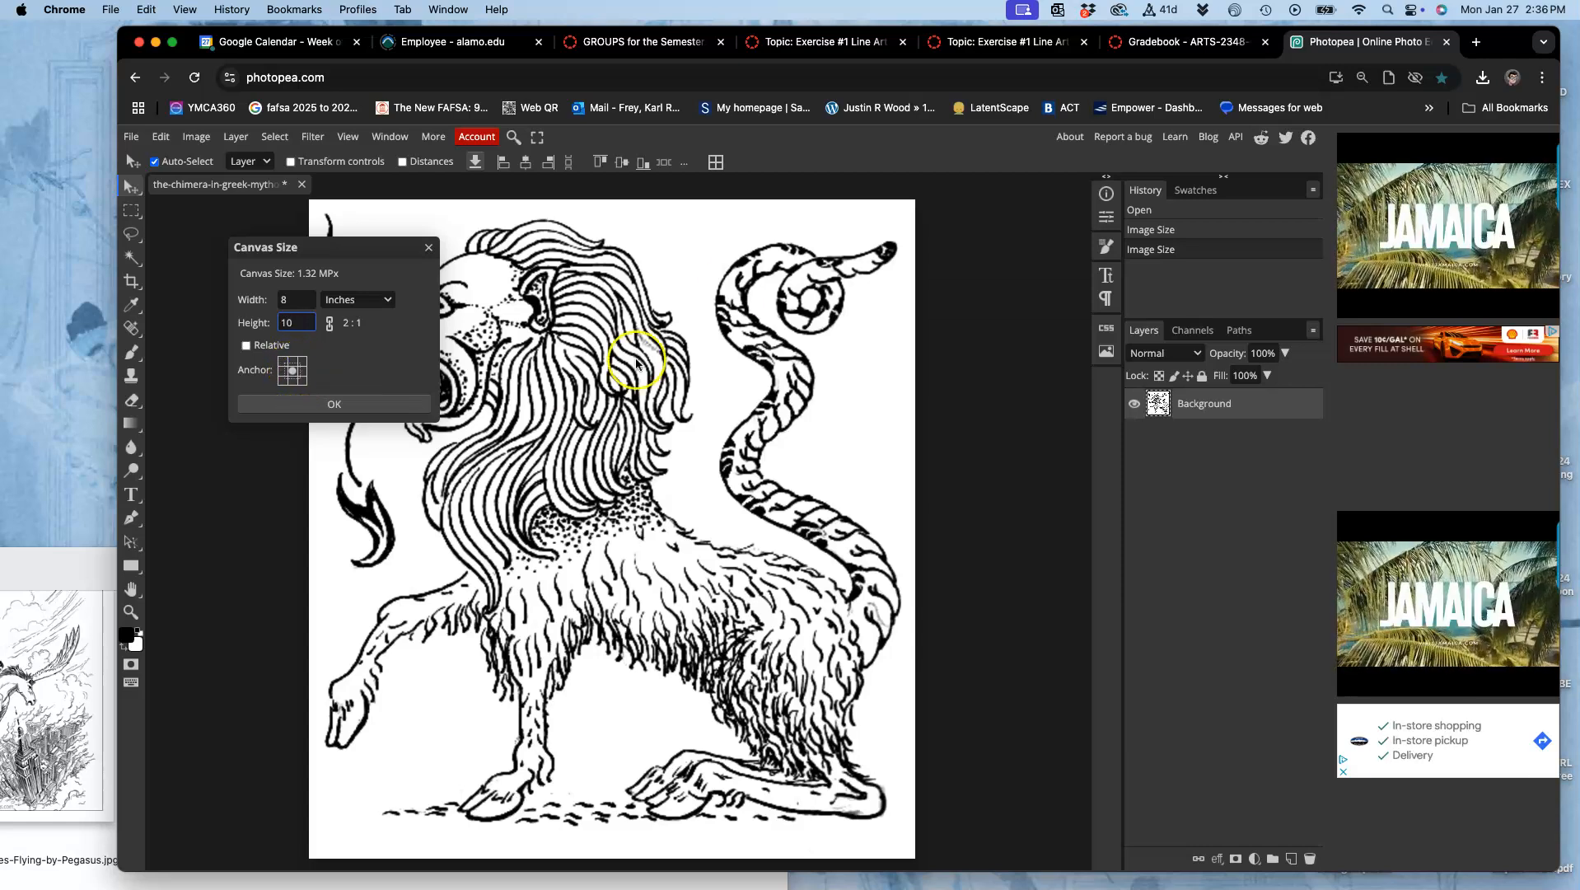
left_click(367, 404)
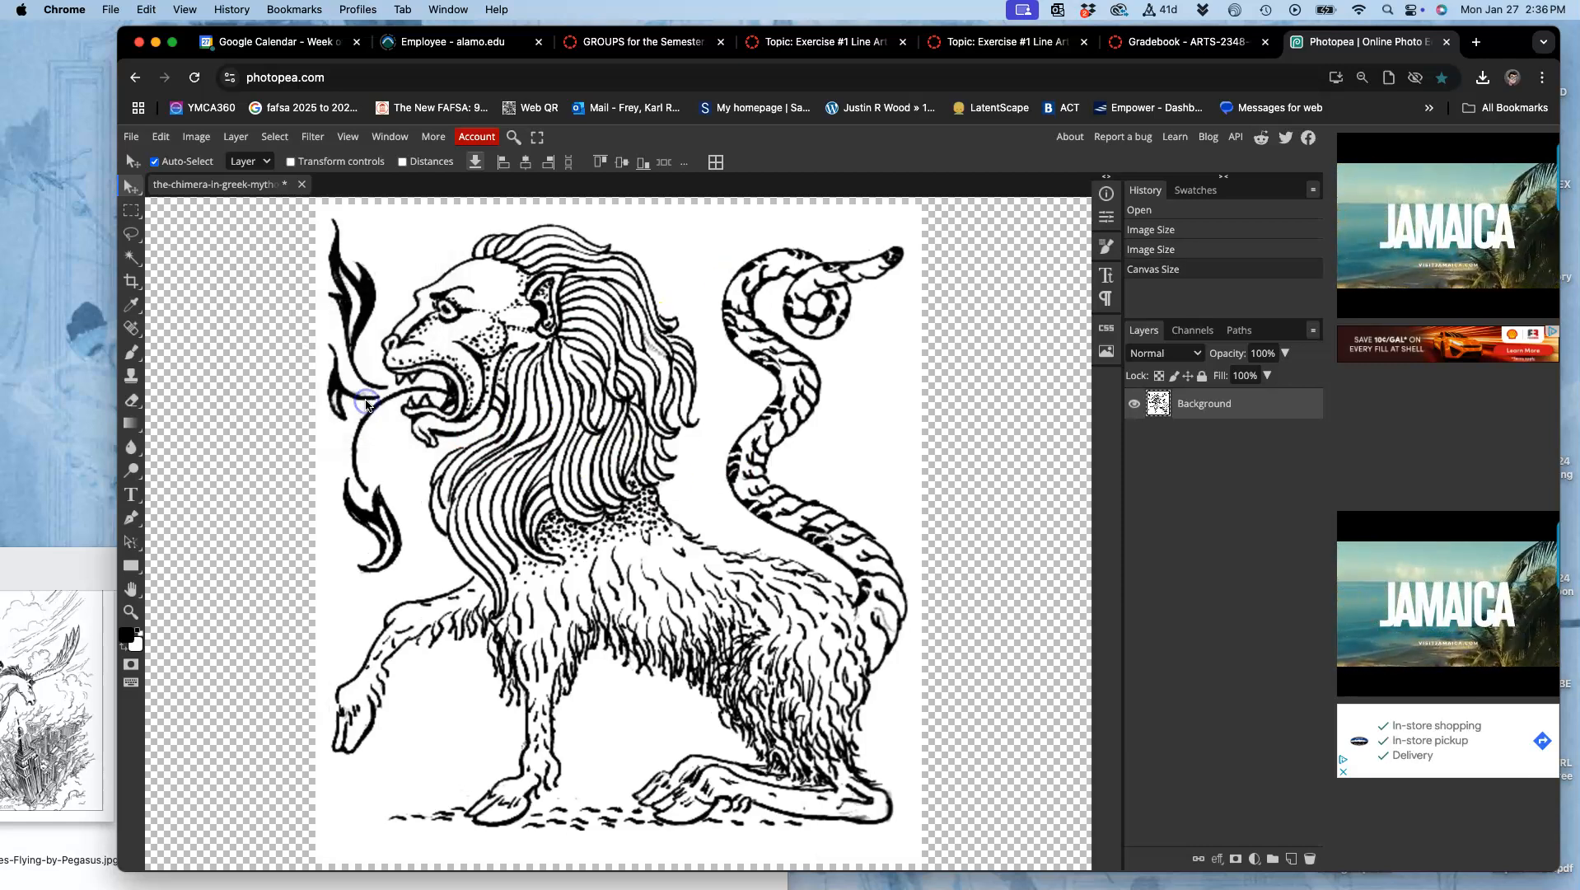
key("super+0")
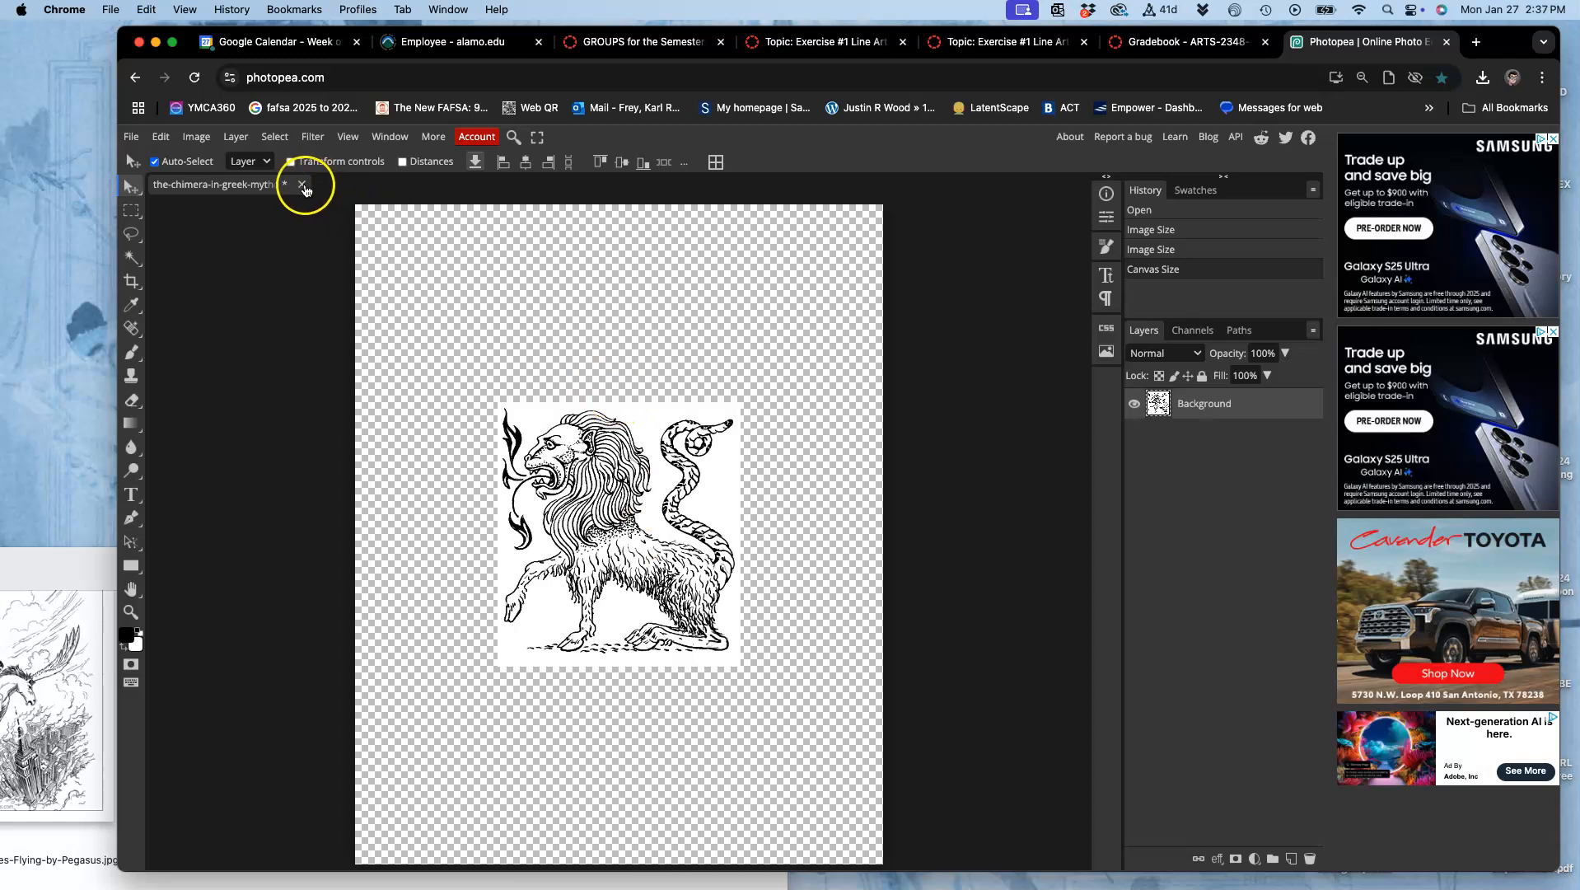
Close the chimera document without saving, start a new project, and look through the sample templates.
left_click(303, 185)
left_click(973, 197)
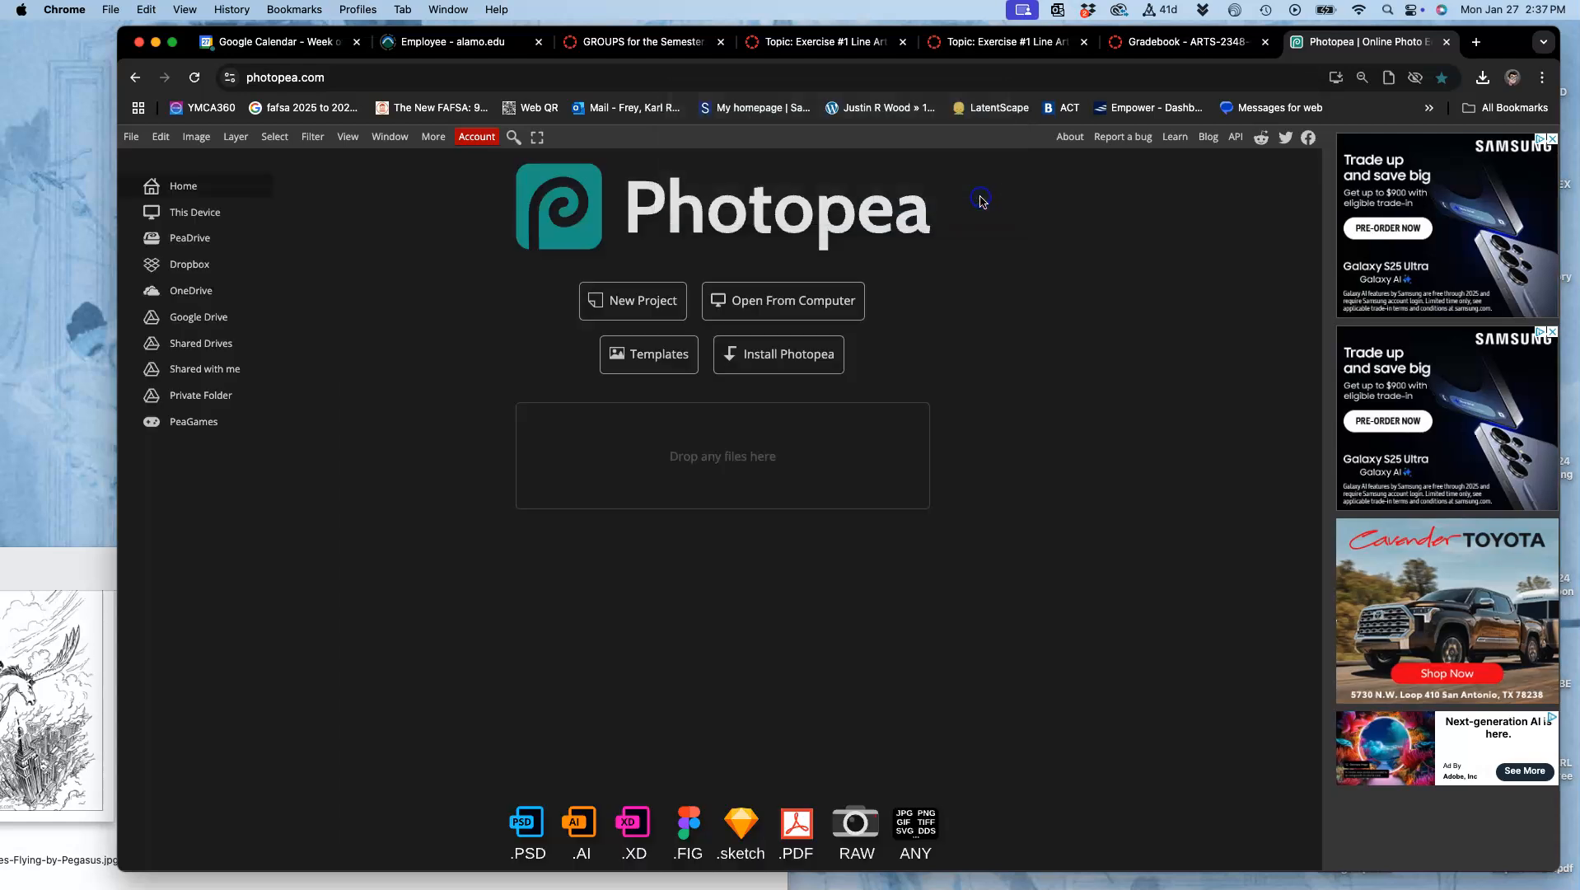
left_click(637, 304)
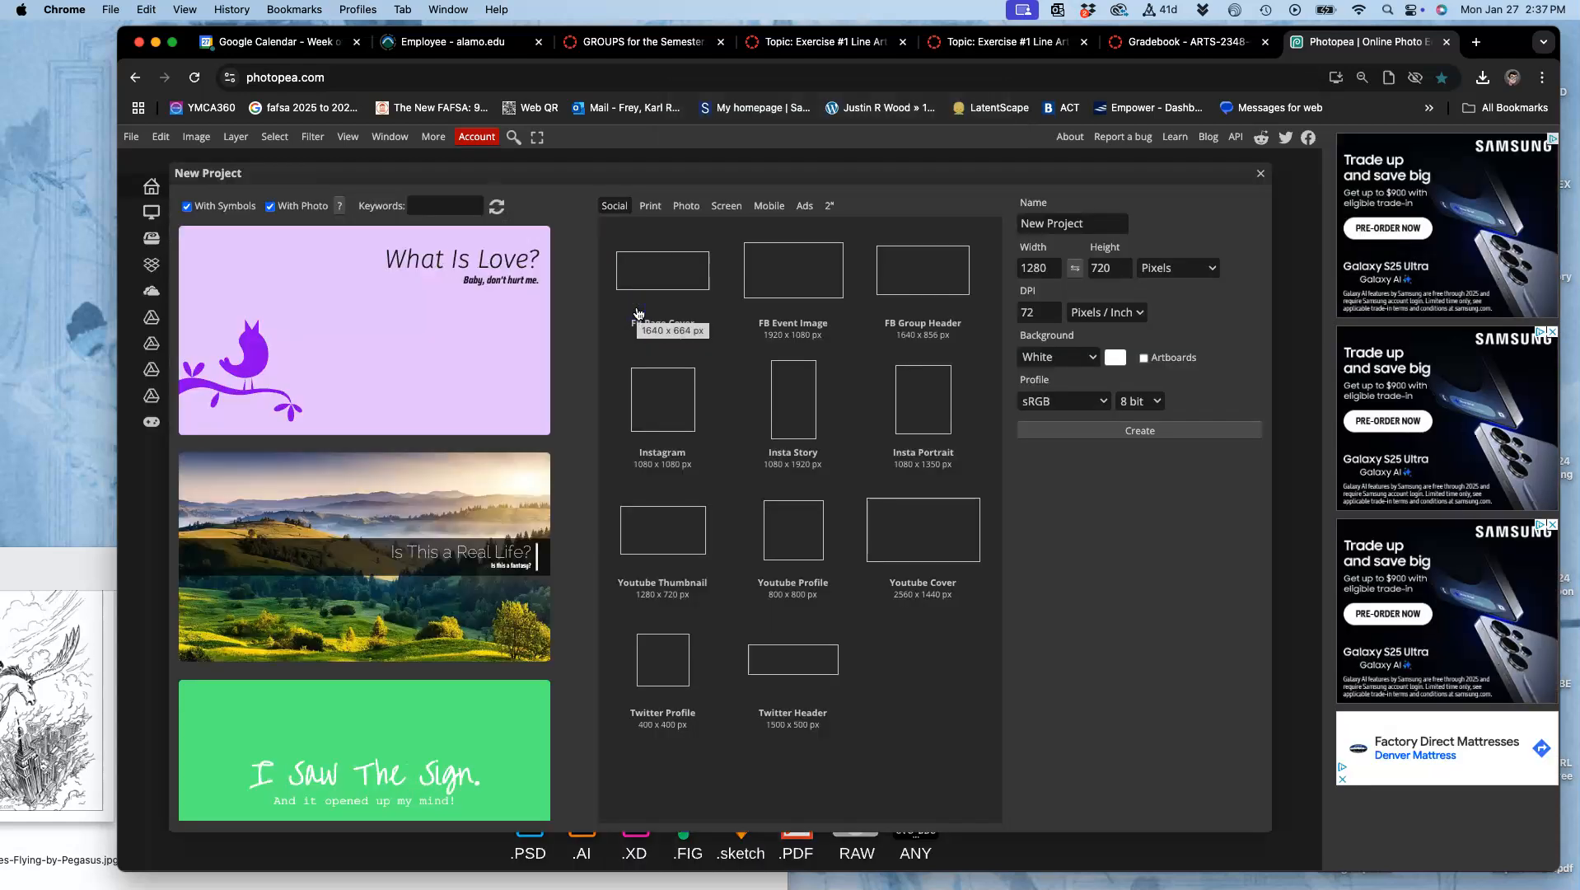
left_click(536, 344)
scroll(421, 461, "down", 15)
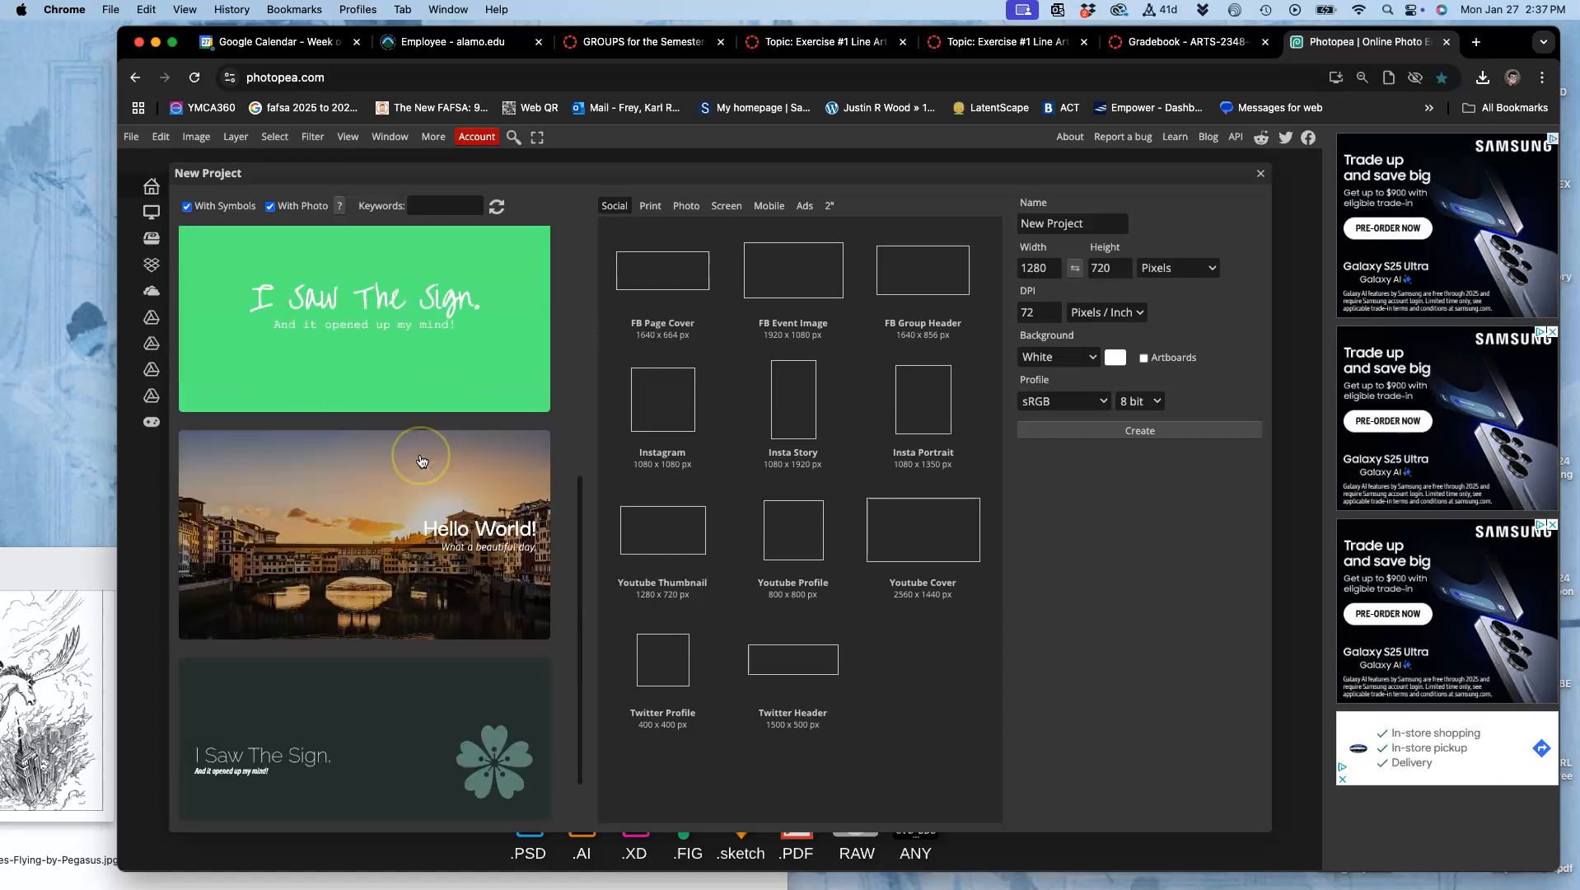
scroll(421, 460, "down", 15)
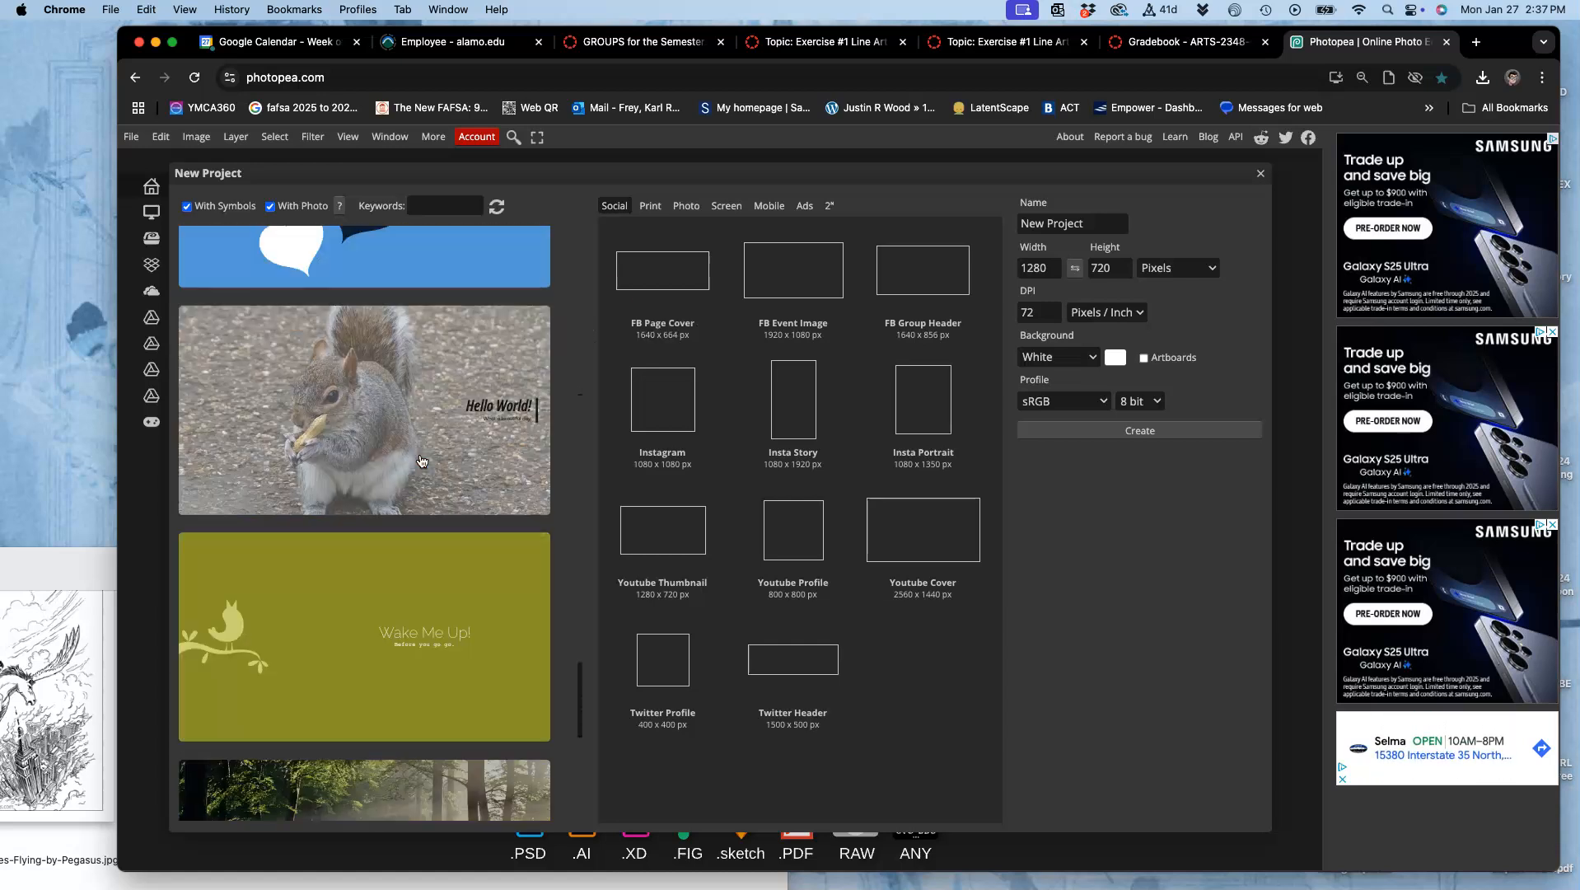
scroll(421, 461, "down", 3)
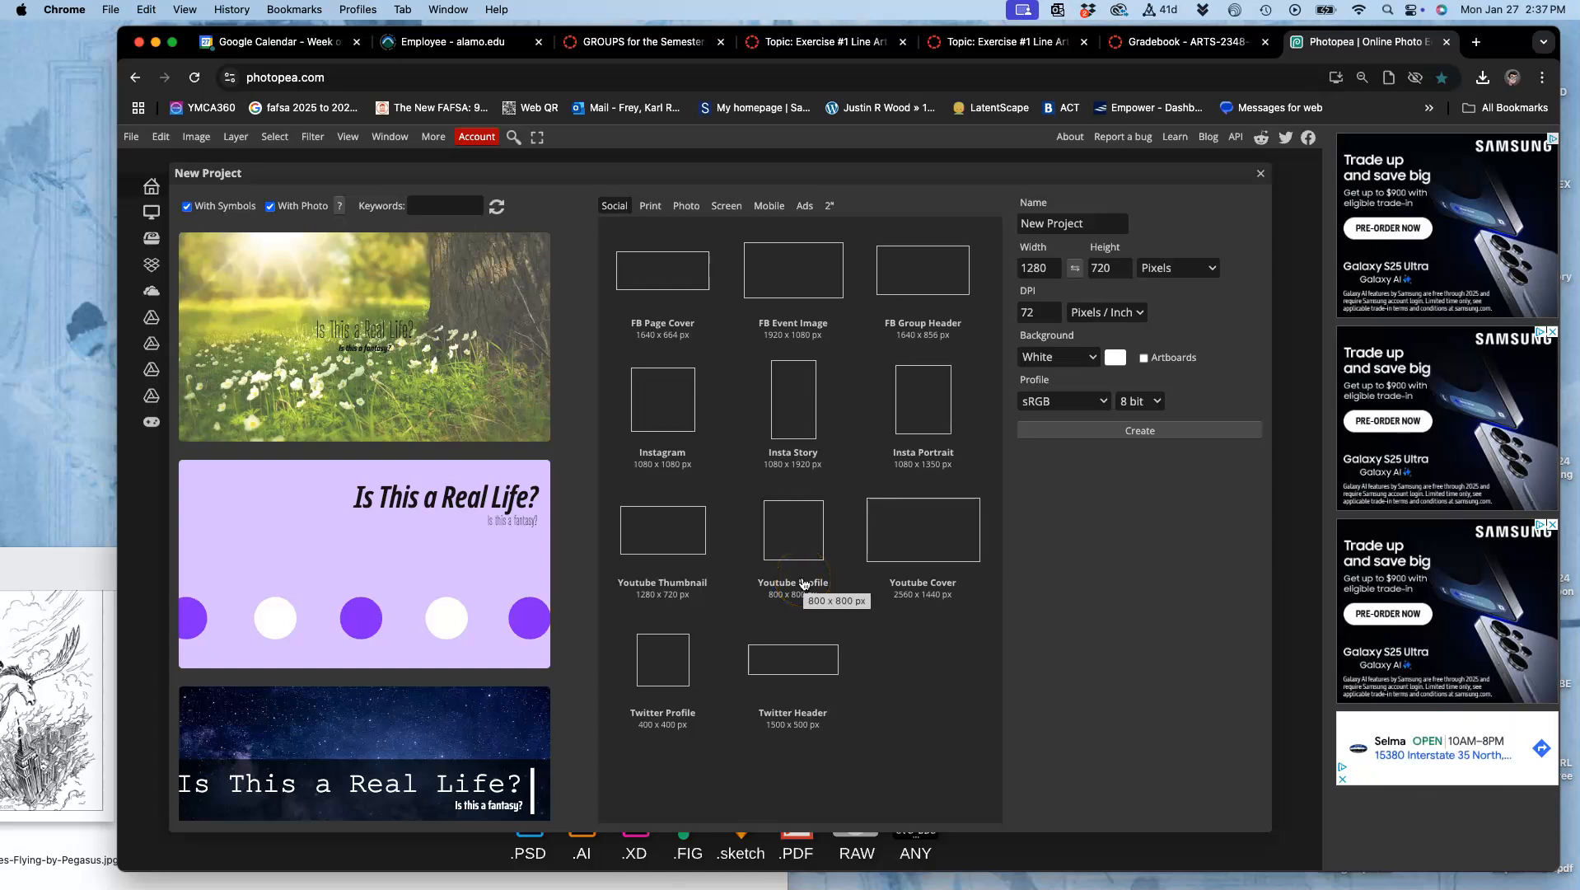
Name the new project with the author's first name followed by "- Exercise #1 Line Art Jumble Afternoon - SP25".
left_click(1097, 225)
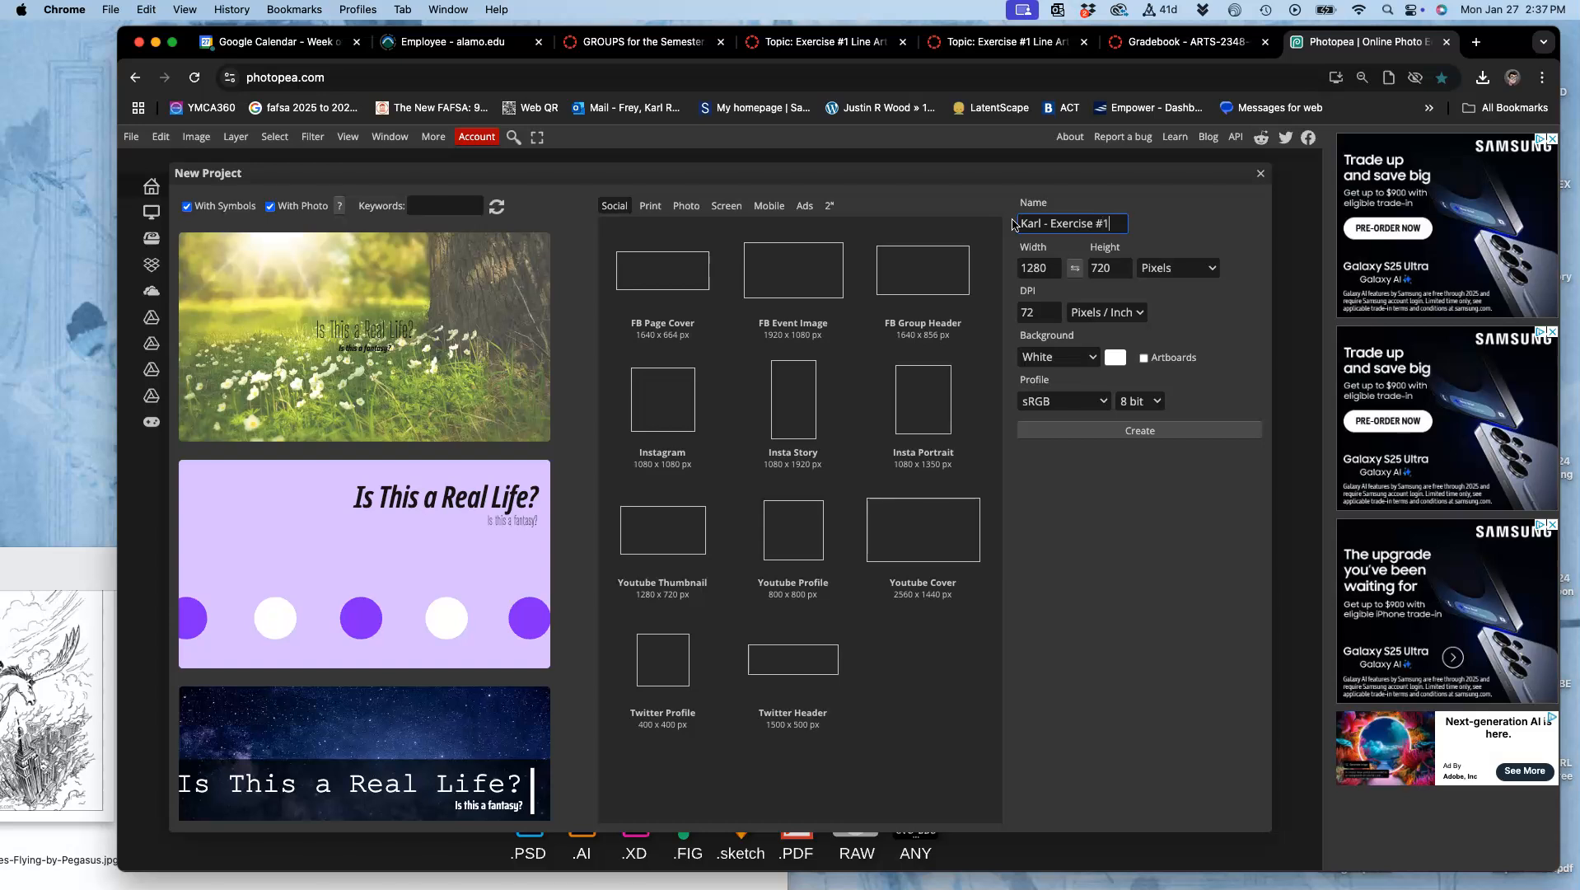
type("Art Jumble Afternoon")
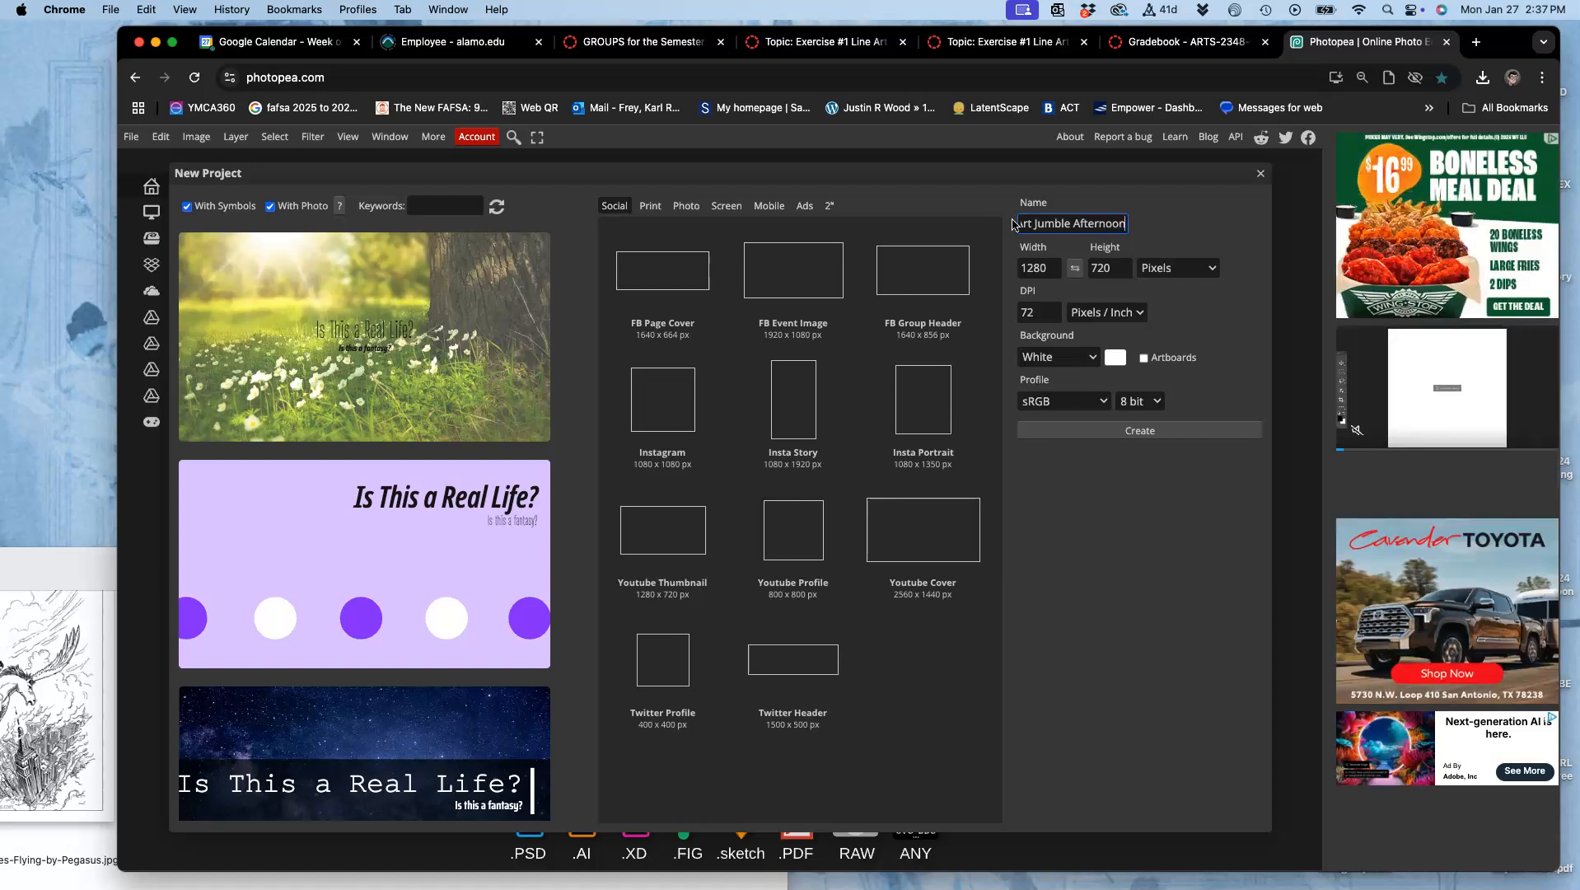
type(" - SP25")
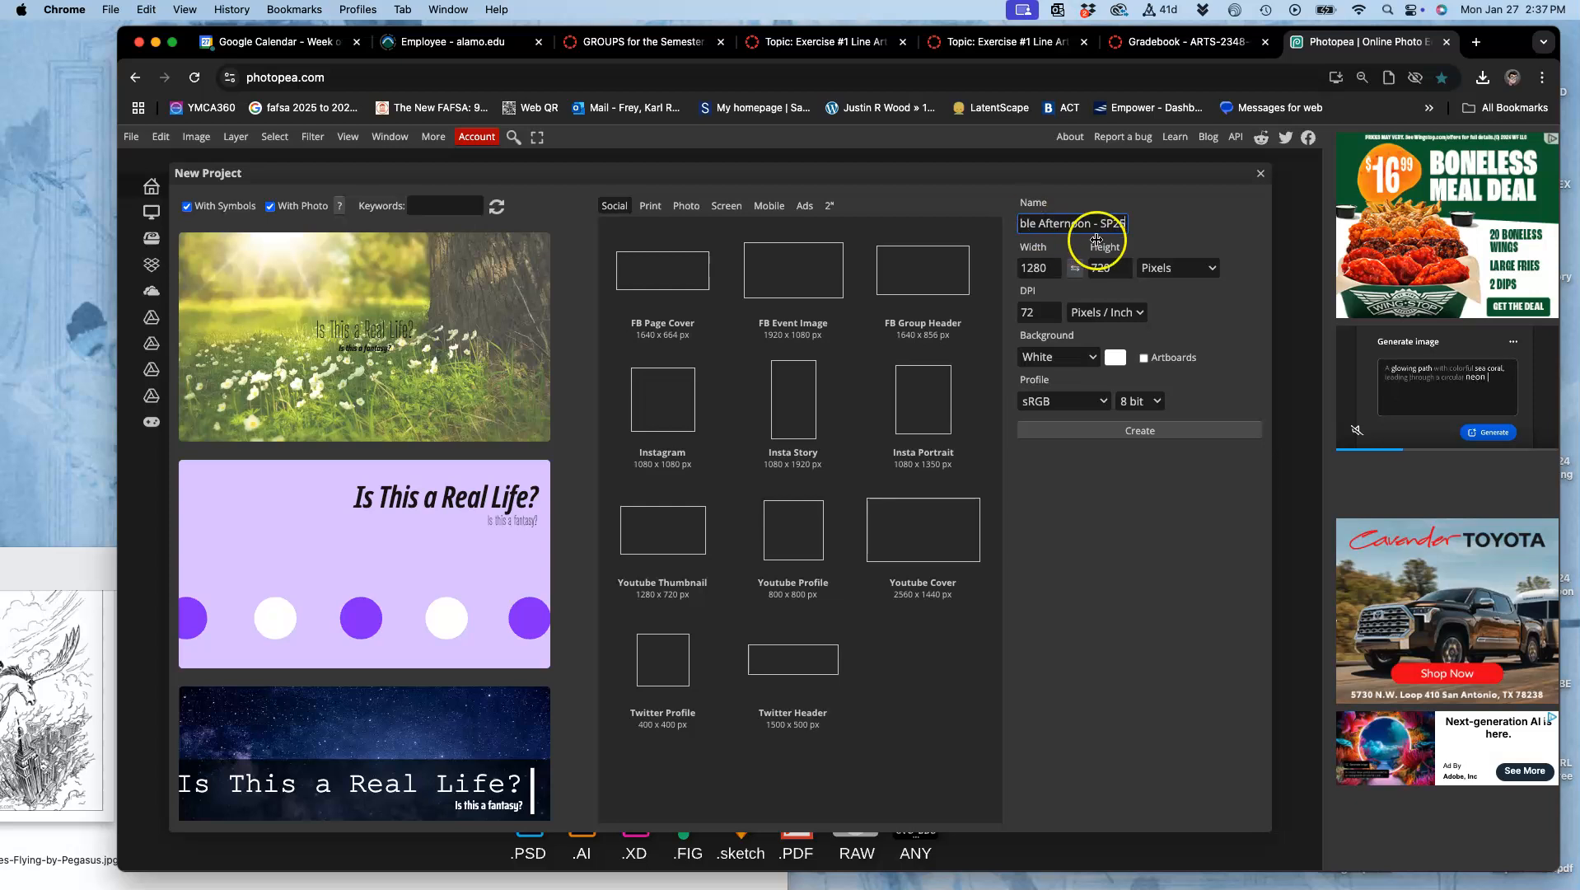
left_click(1178, 221)
left_click(1035, 224)
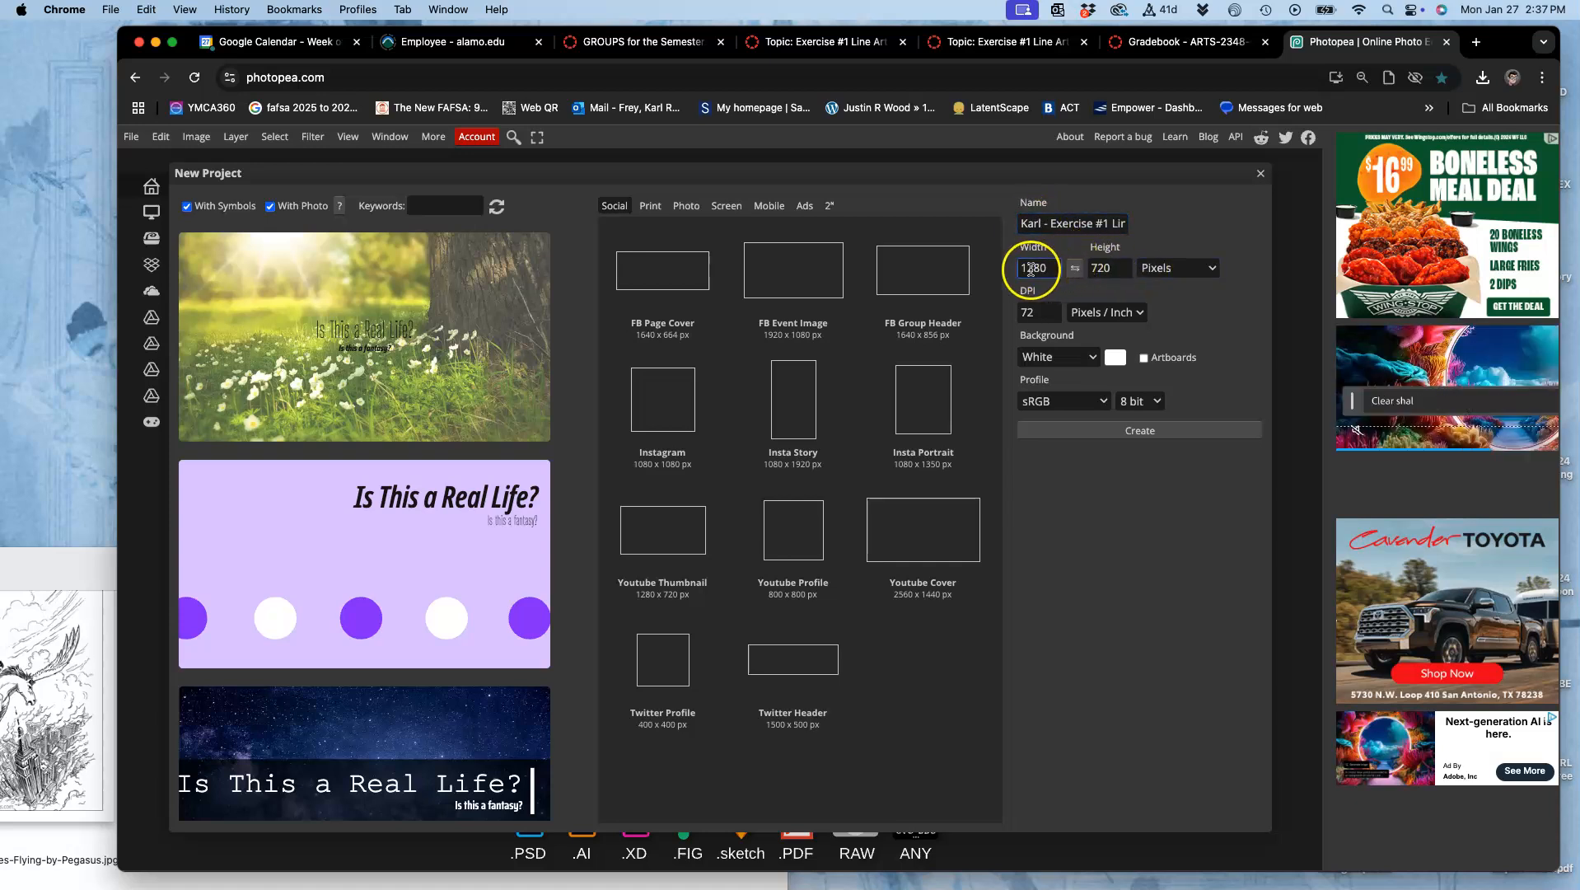
Set the new project's size to 8 inches wide by 10 inches high and its resolution to 300 pixels per inch.
left_click(1170, 268)
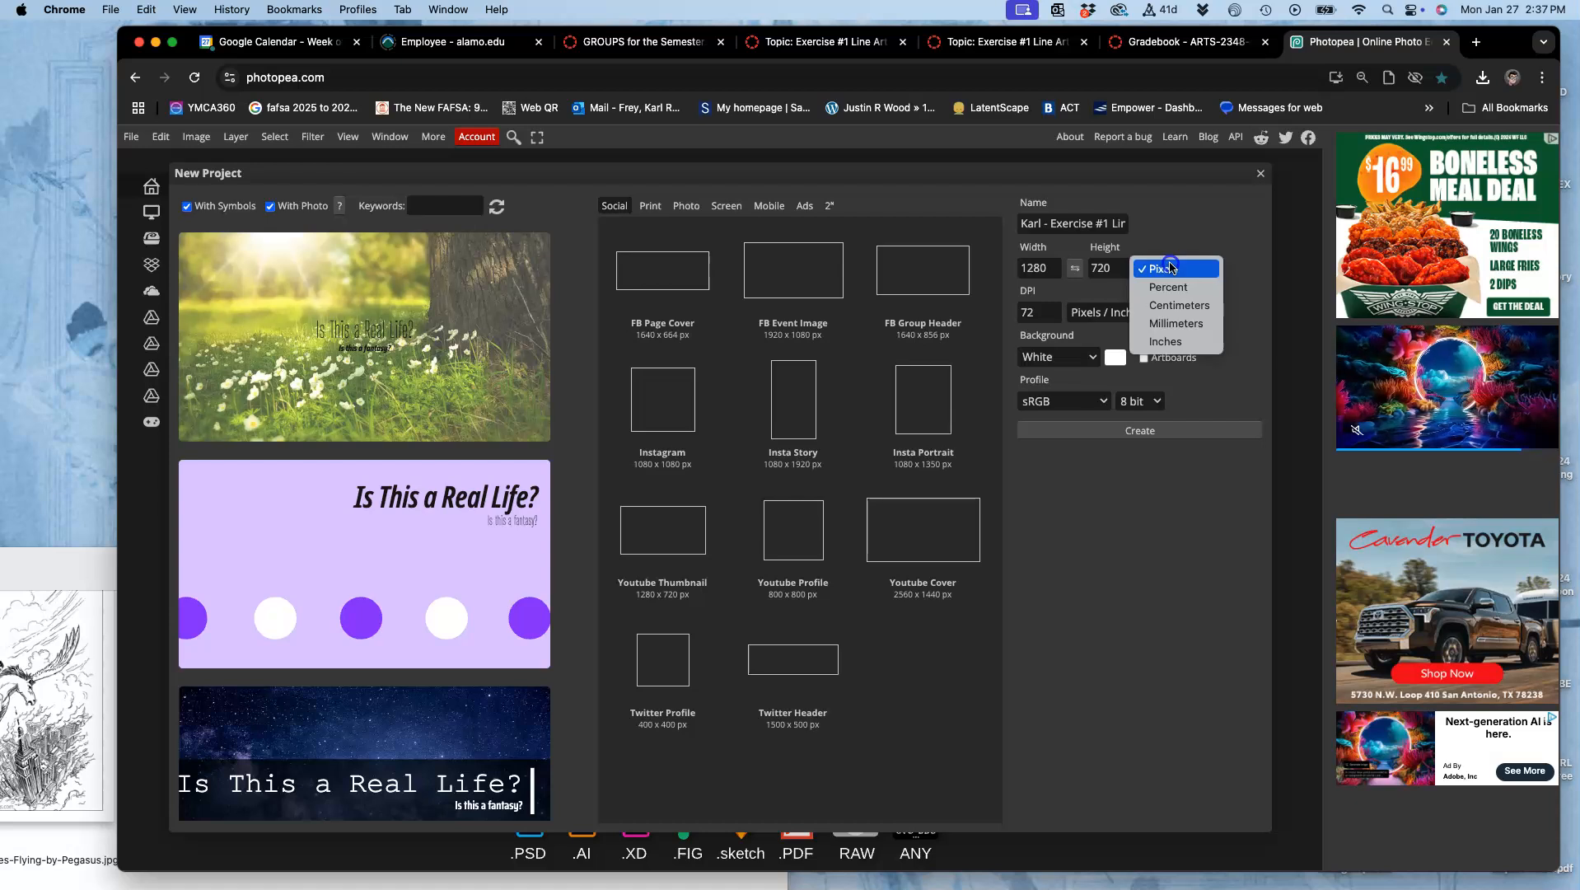
left_click(1178, 341)
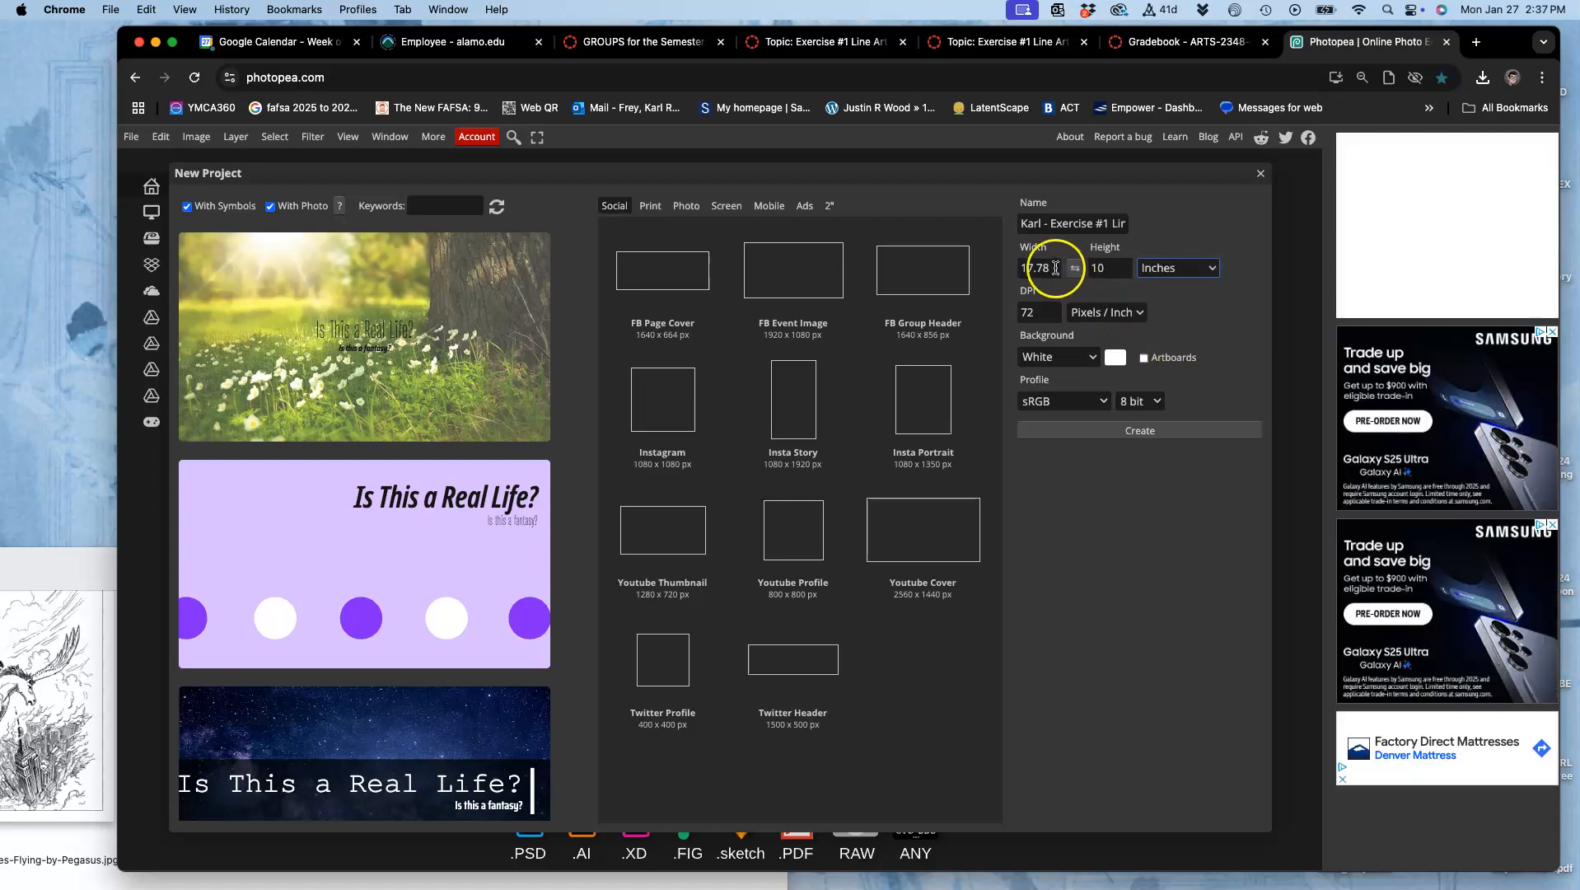
left_click_drag(1060, 268, 1017, 268)
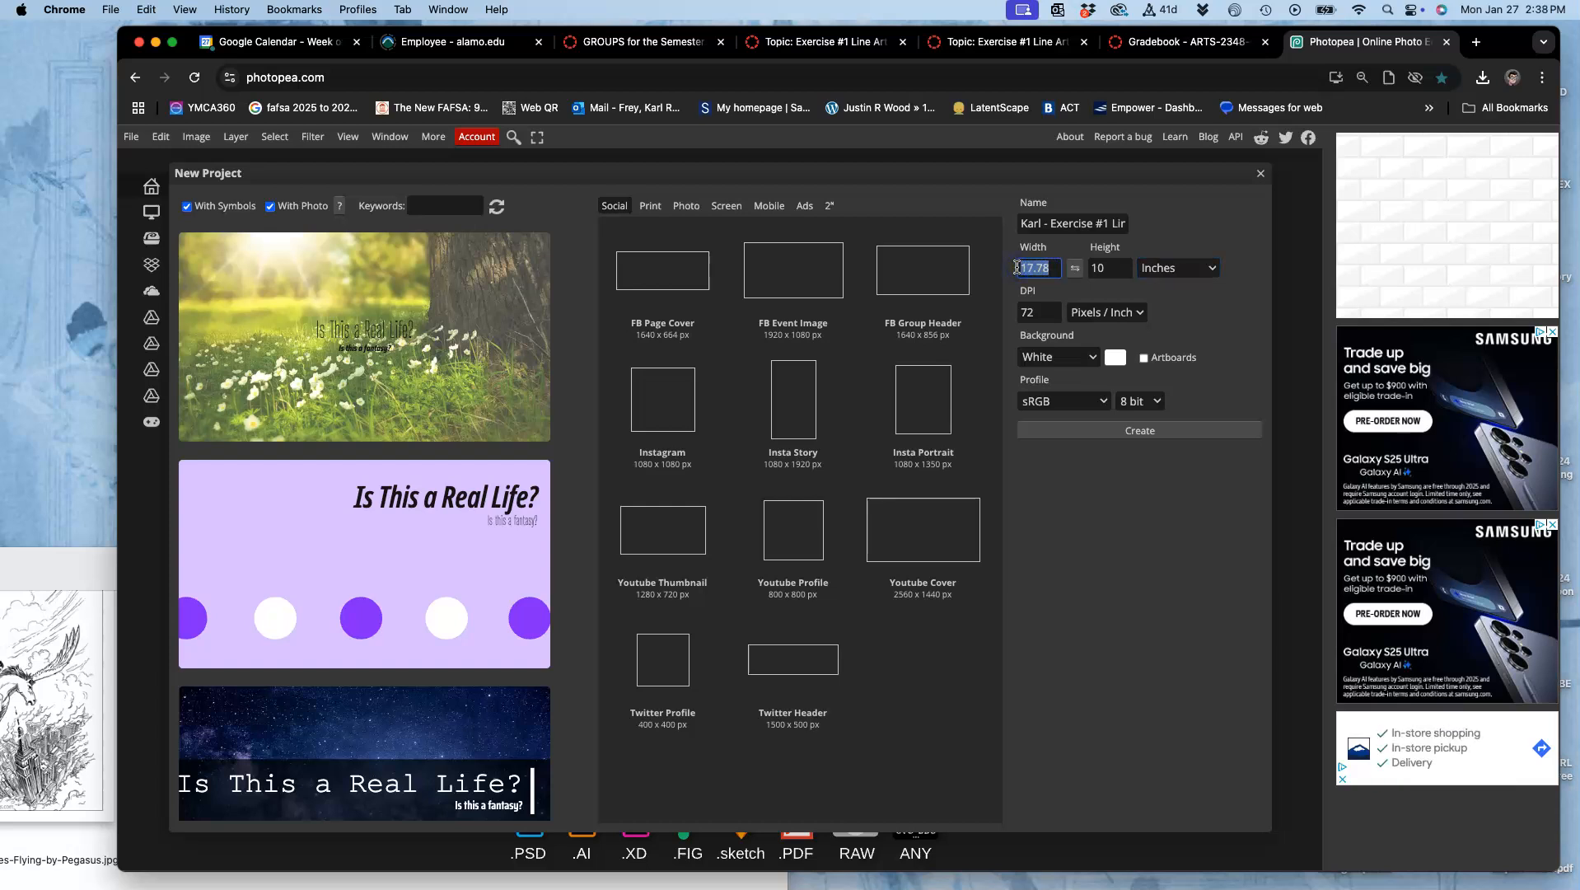
type("8")
left_click(1109, 266)
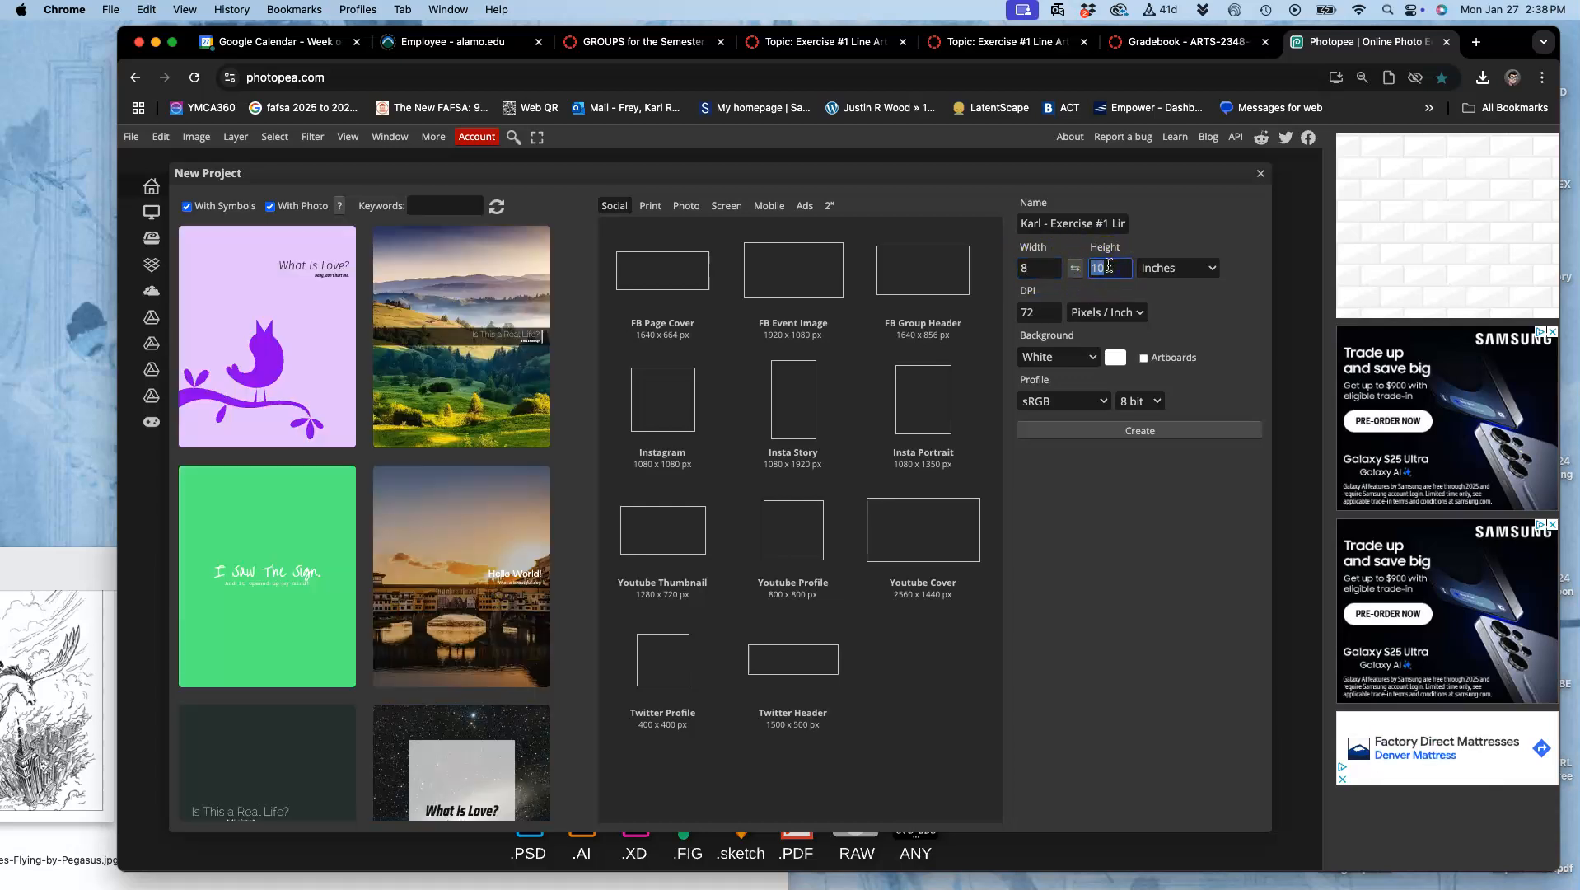
left_click_drag(1041, 312, 1021, 313)
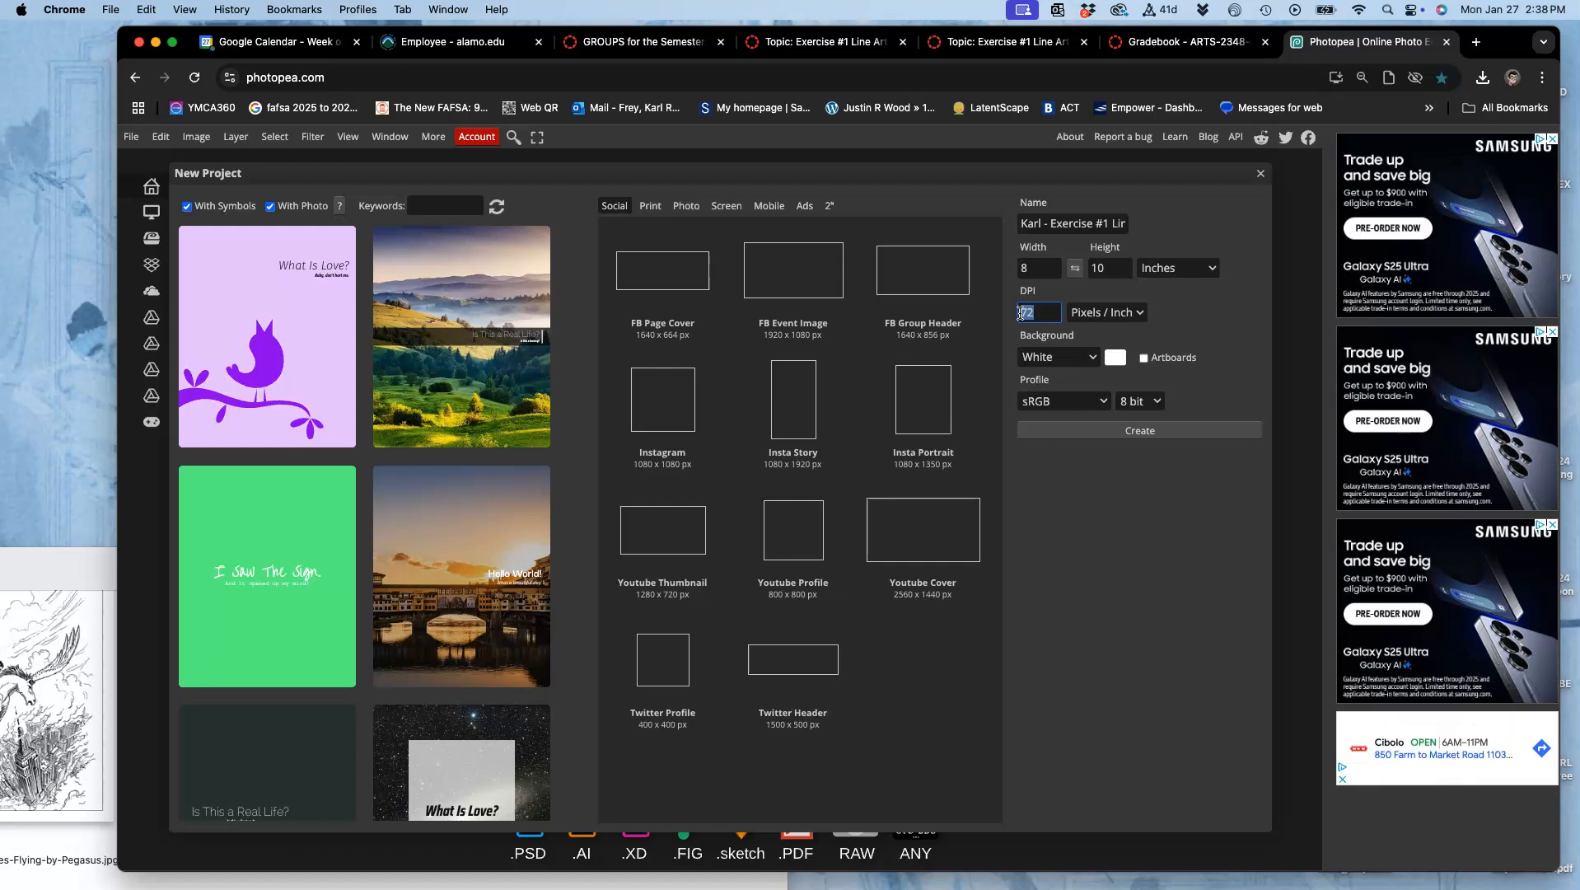
type("300")
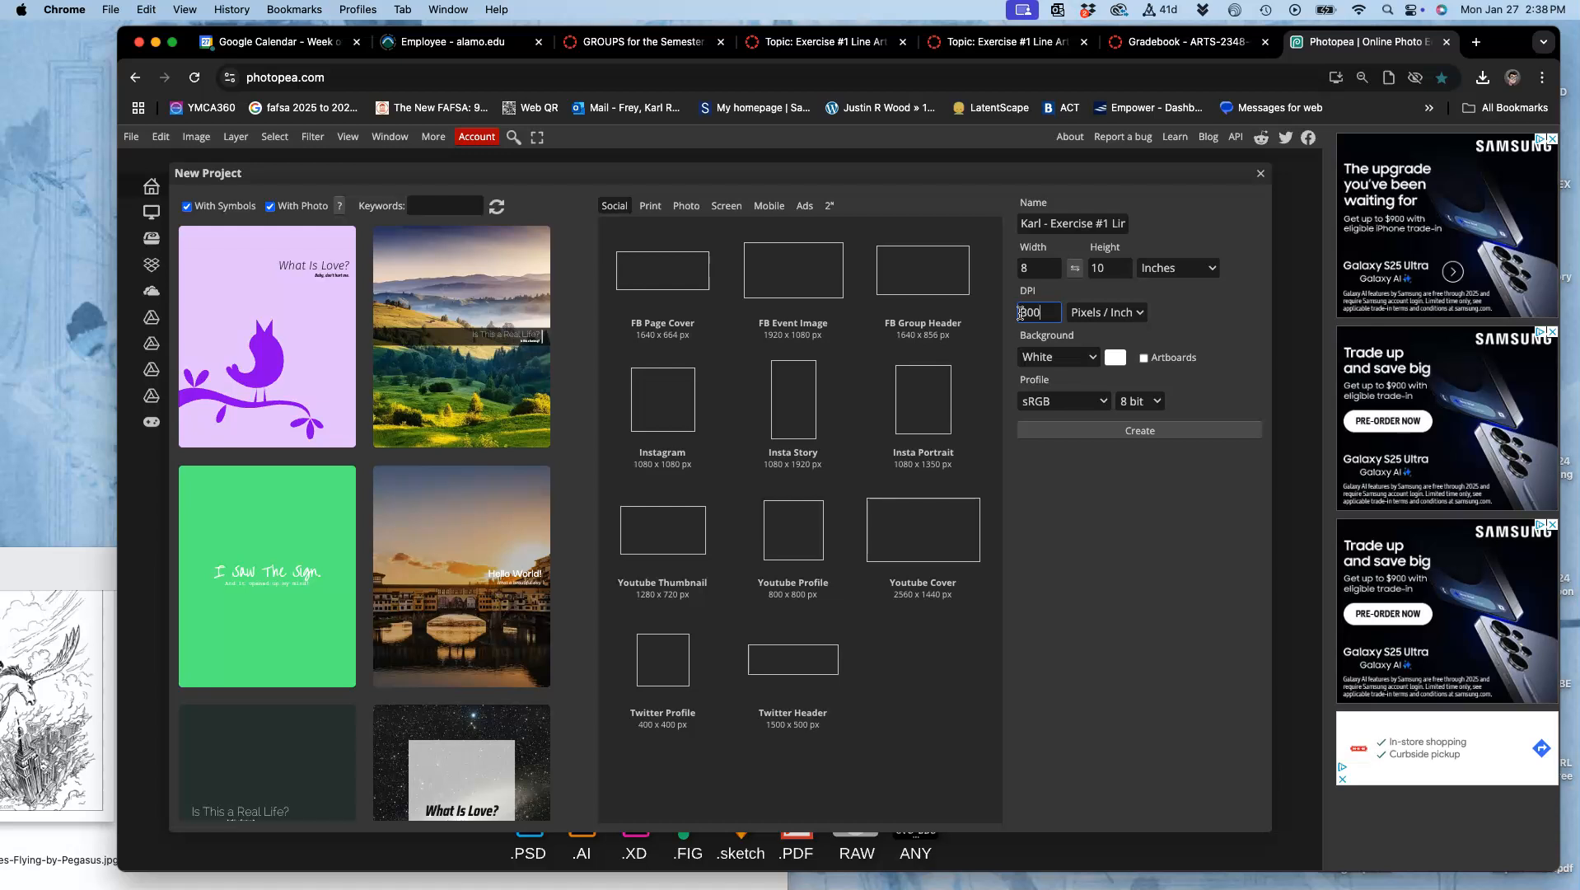
Set the new project's width to 11 inches and its height to 14 inches.
left_click(1036, 274)
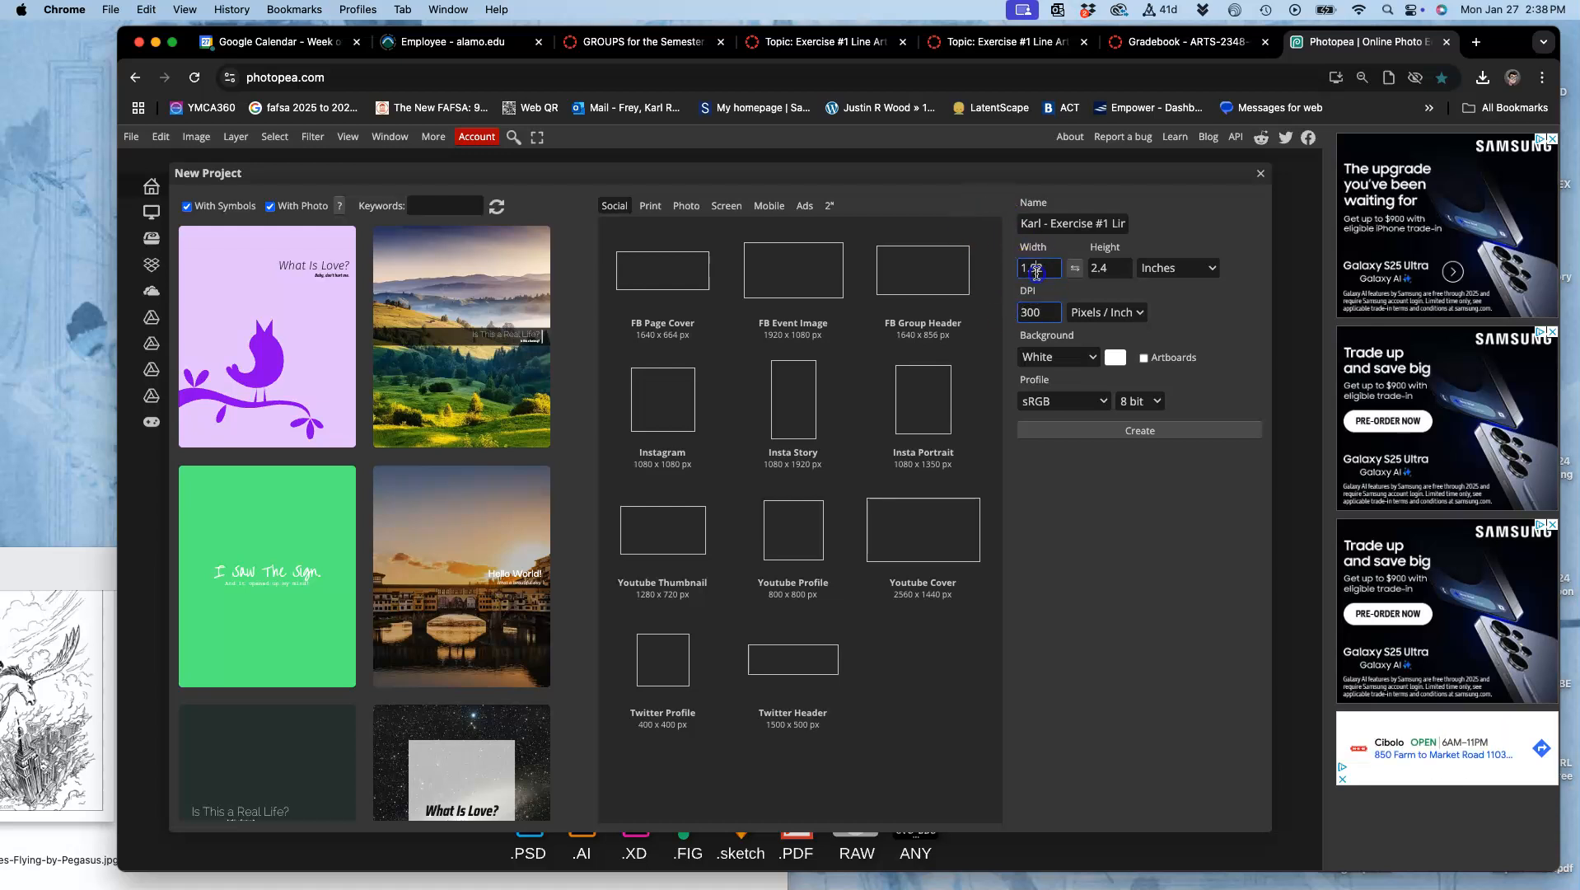
double_click(1015, 273)
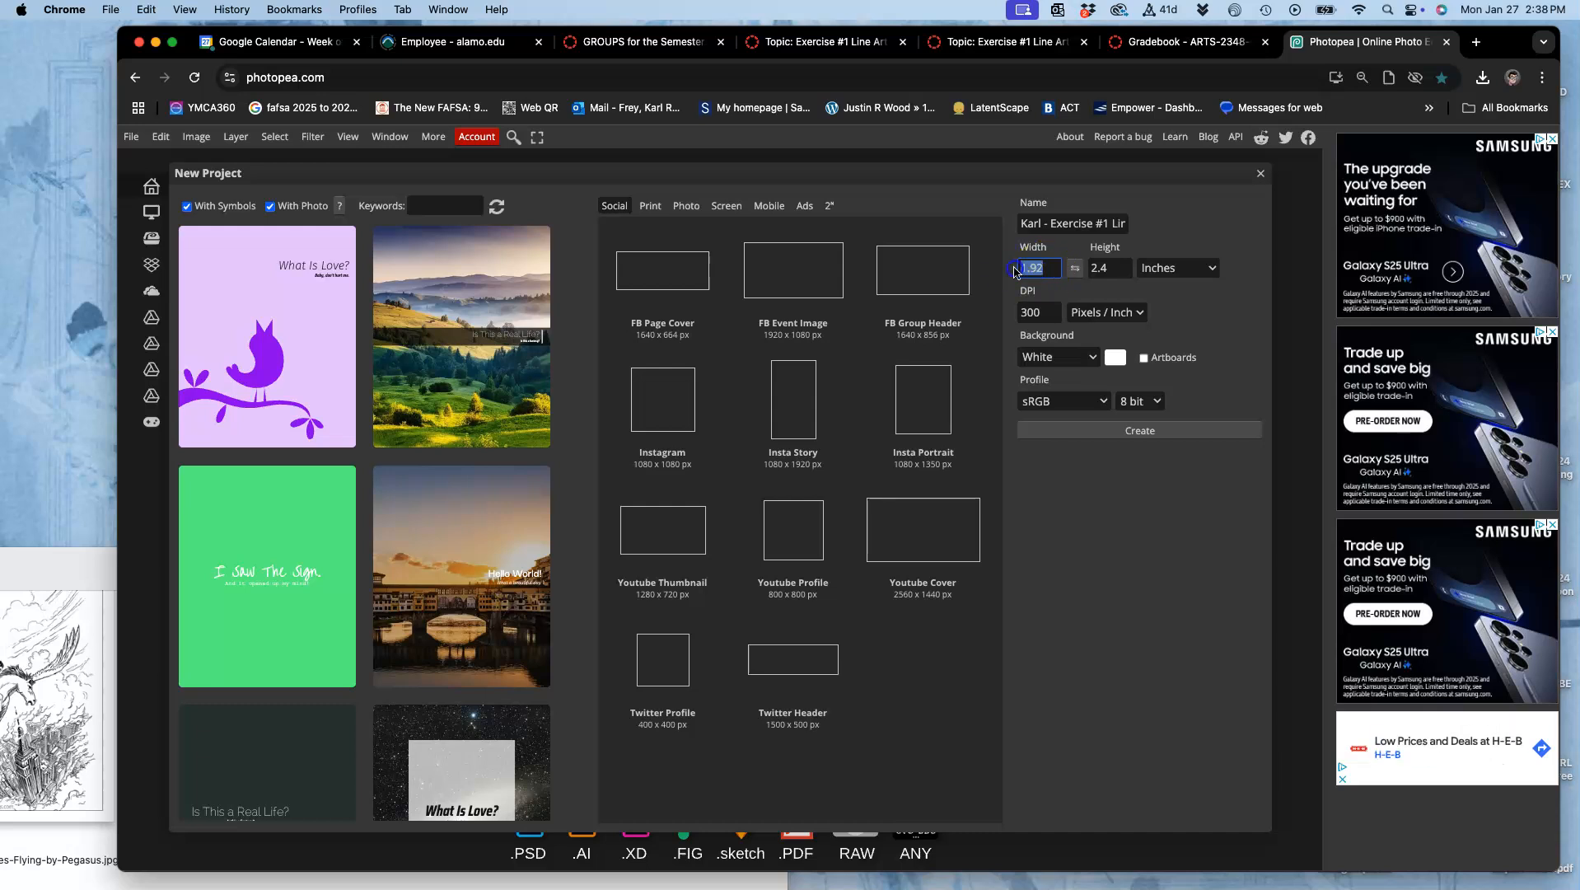
type("11")
double_click(1097, 268)
key("BackSpace")
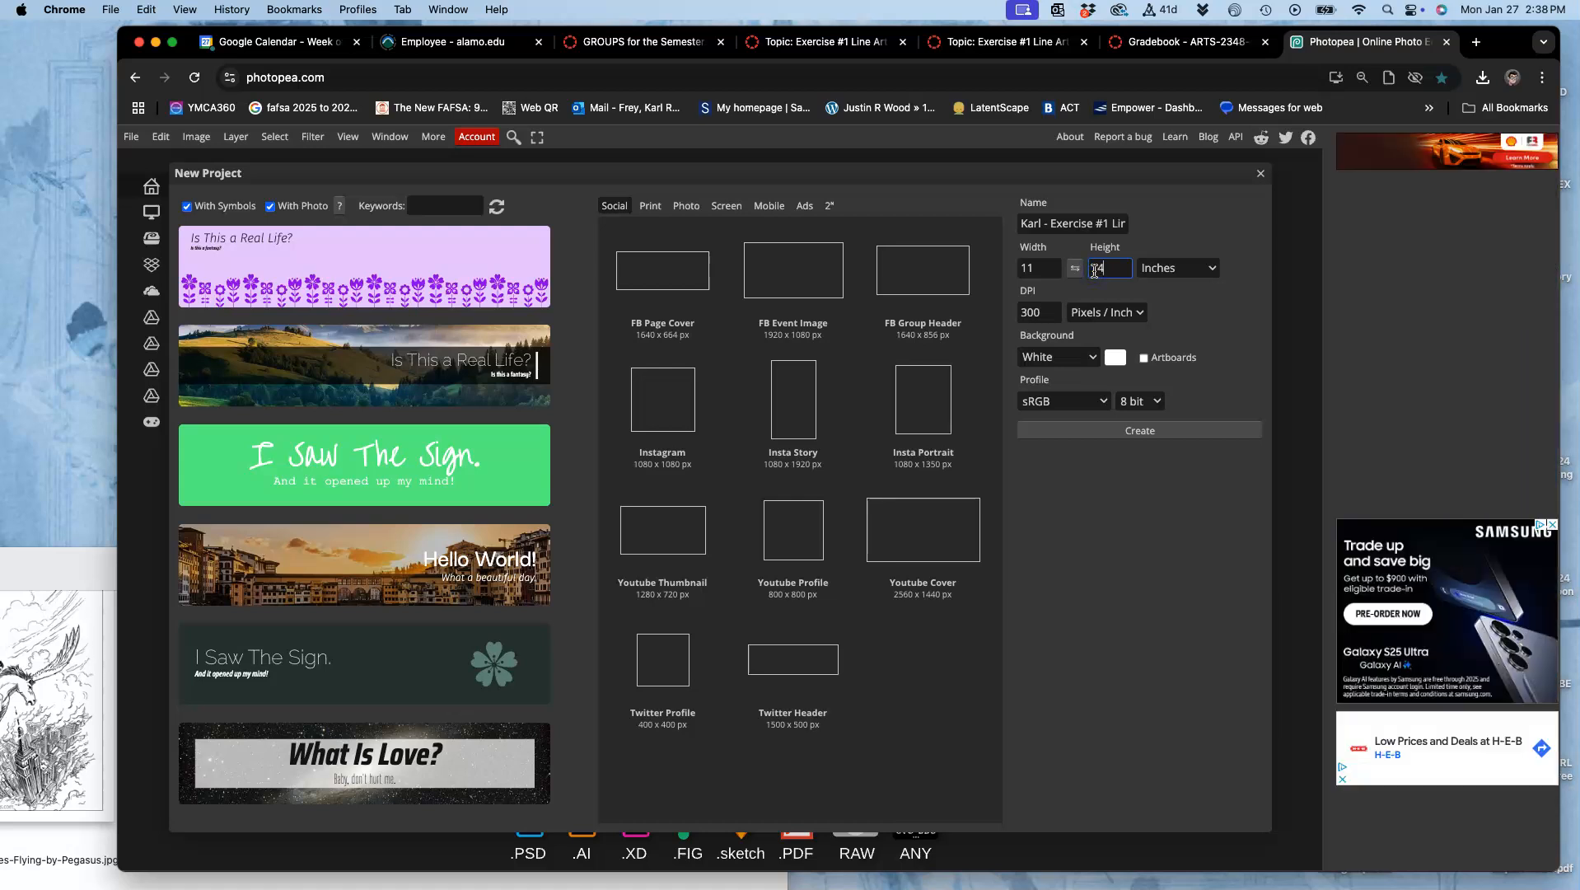
type("14")
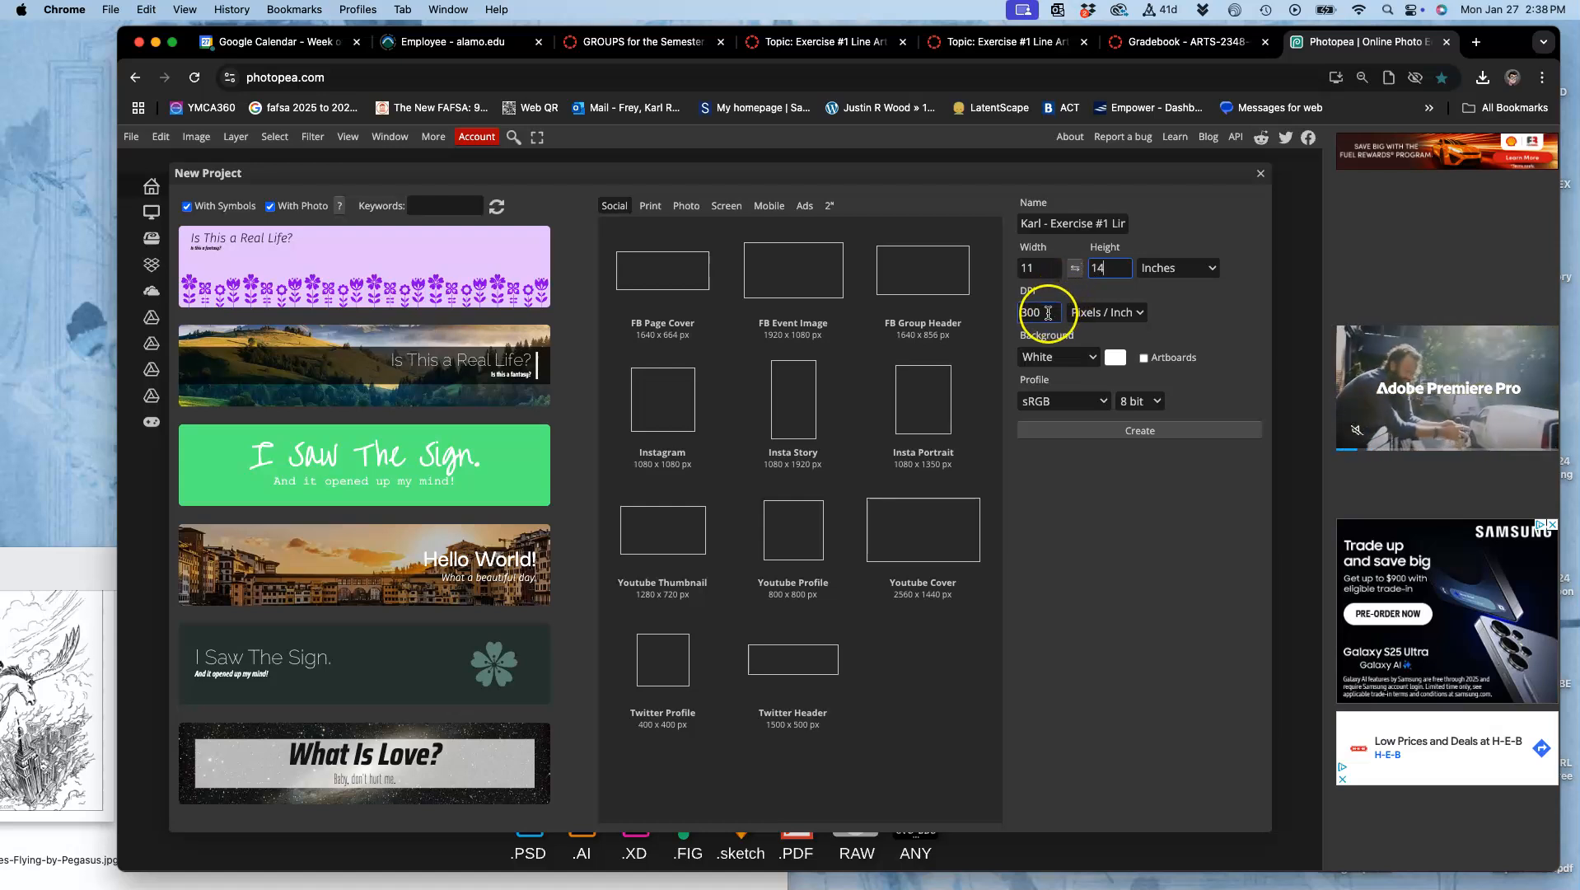
Set the new project's resolution to 350 pixels per inch and create the project.
left_click(1032, 312)
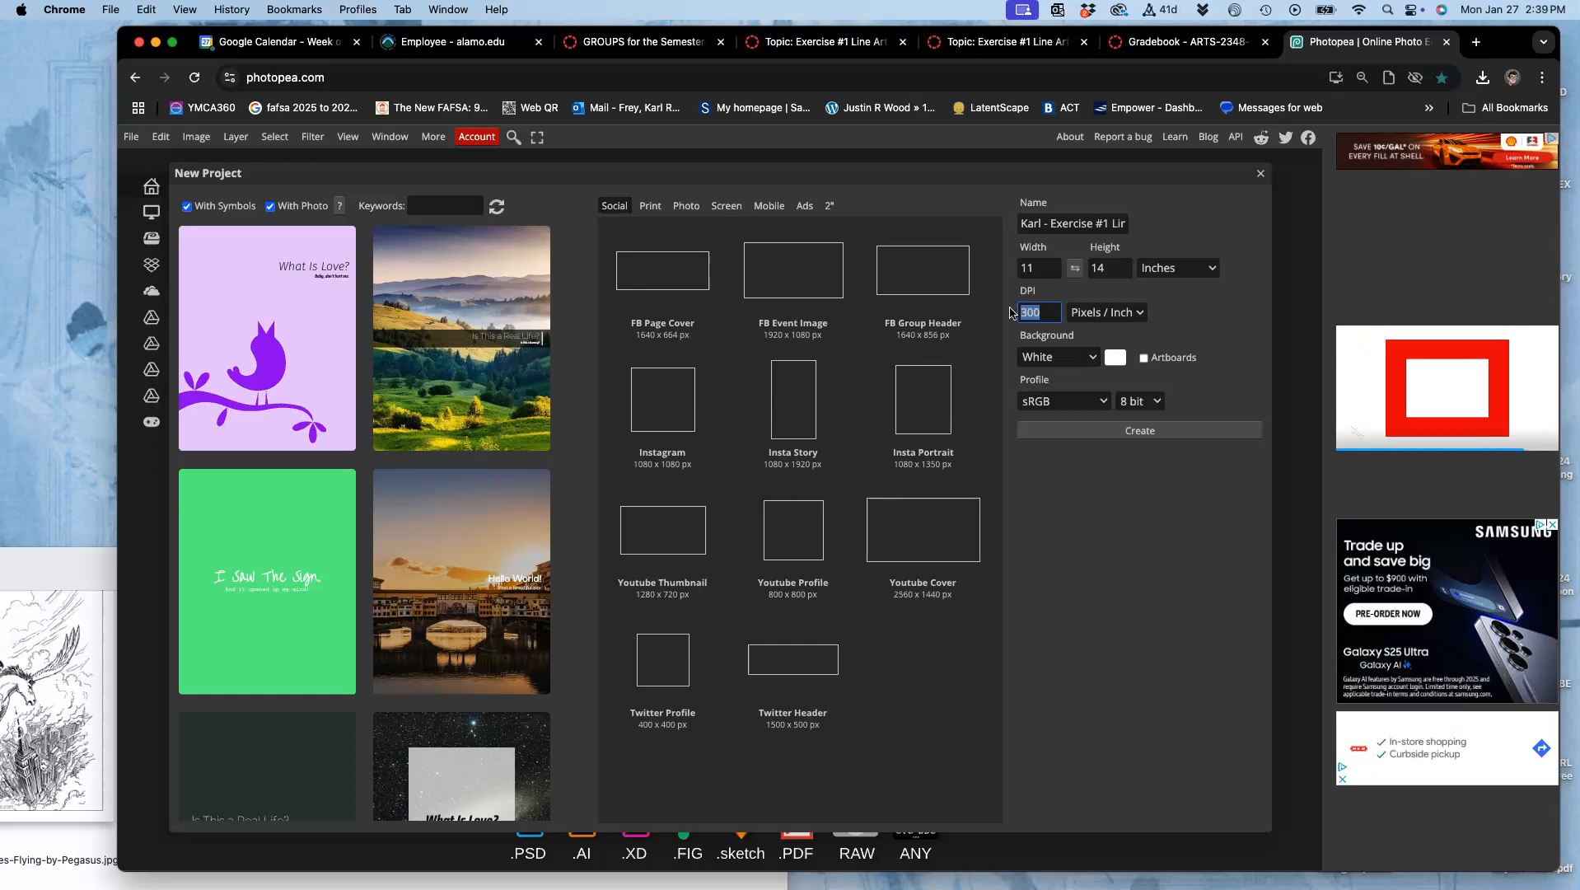
type("350")
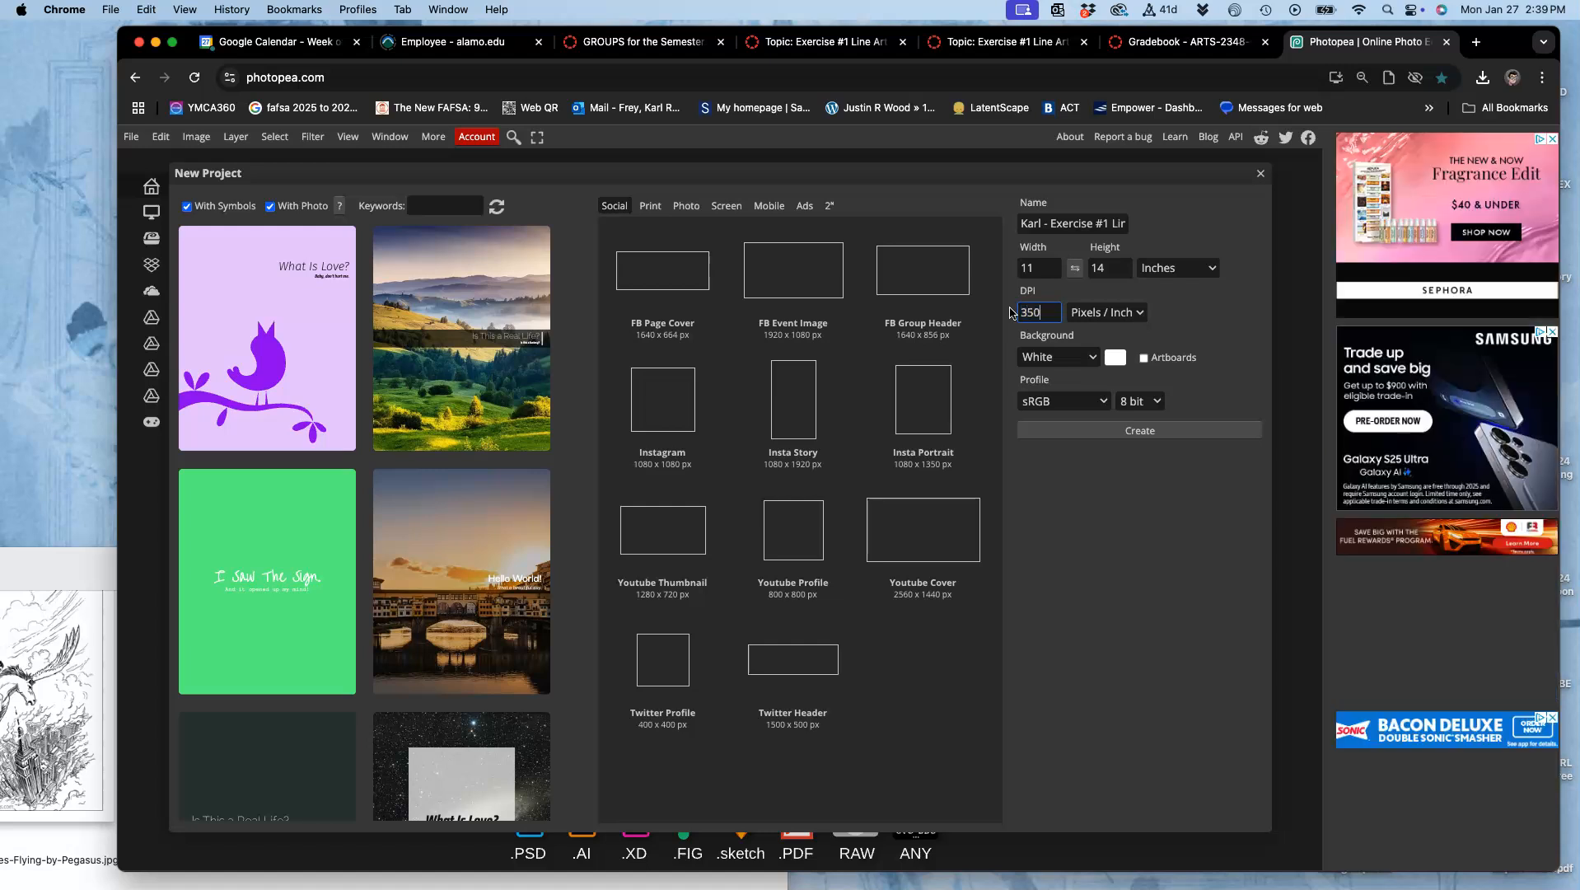
left_click(1150, 431)
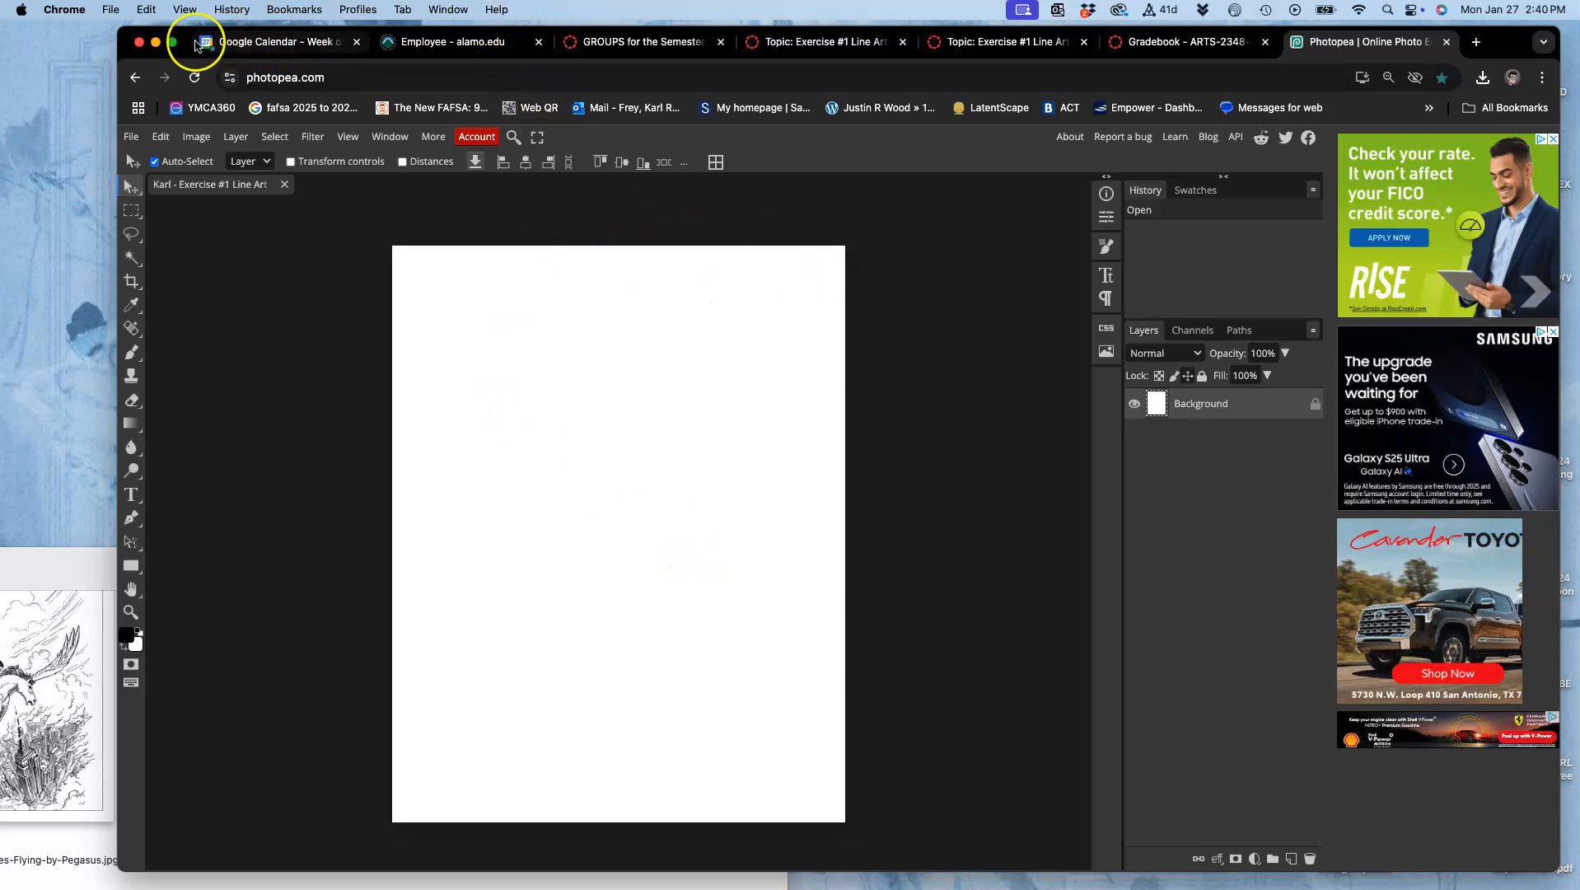
Move the browser window aside to uncover the image folder and place the chimera line art file into the blank document.
left_click_drag(197, 42, 376, 44)
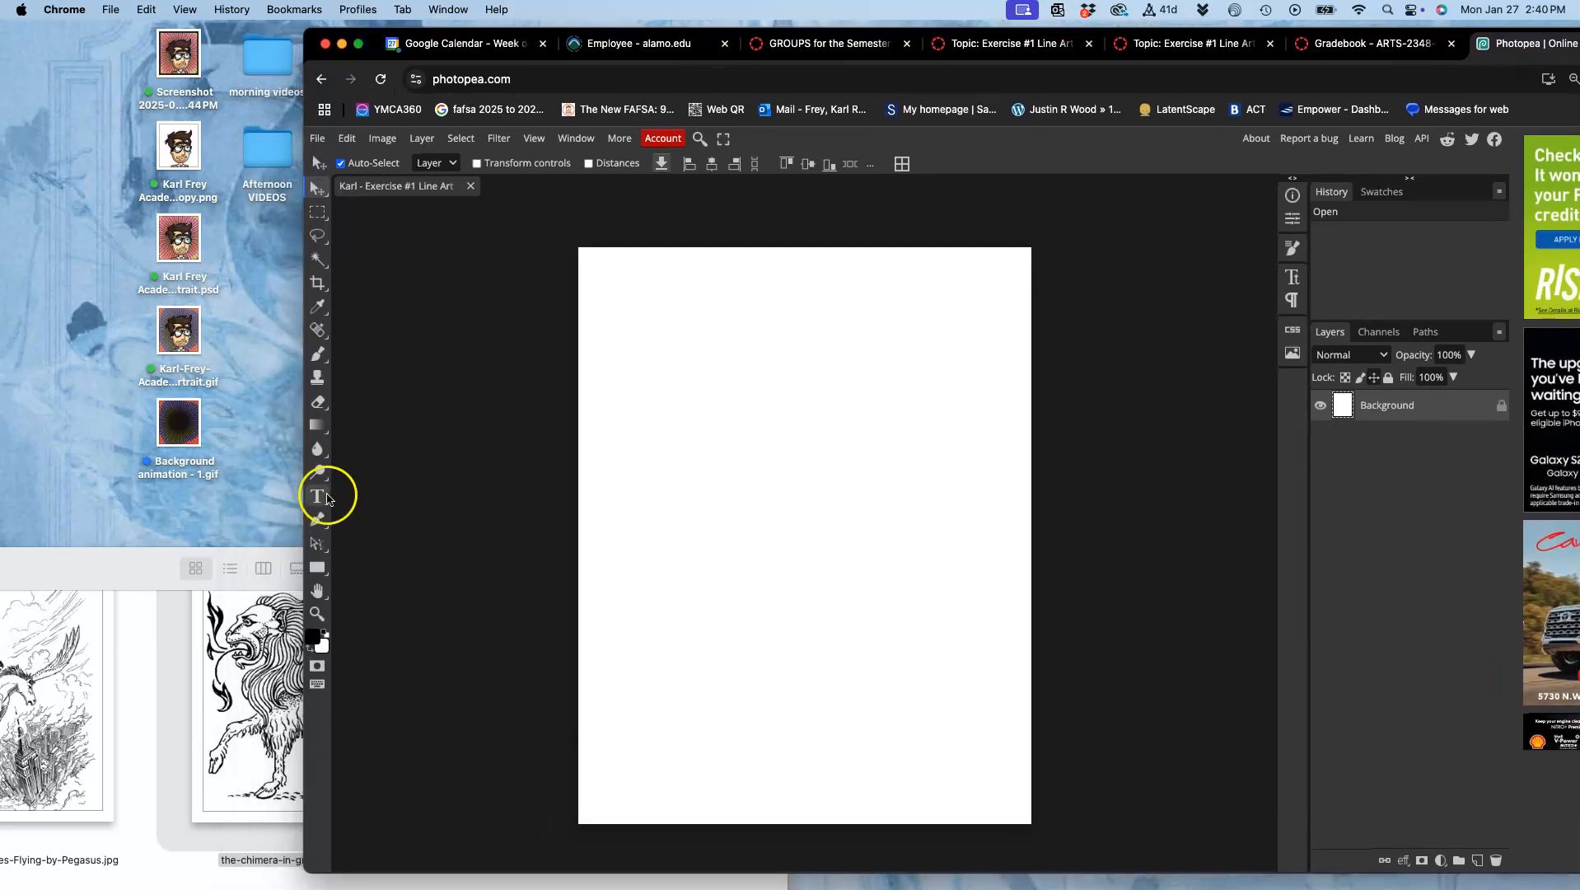
left_click_drag(418, 628, 744, 504)
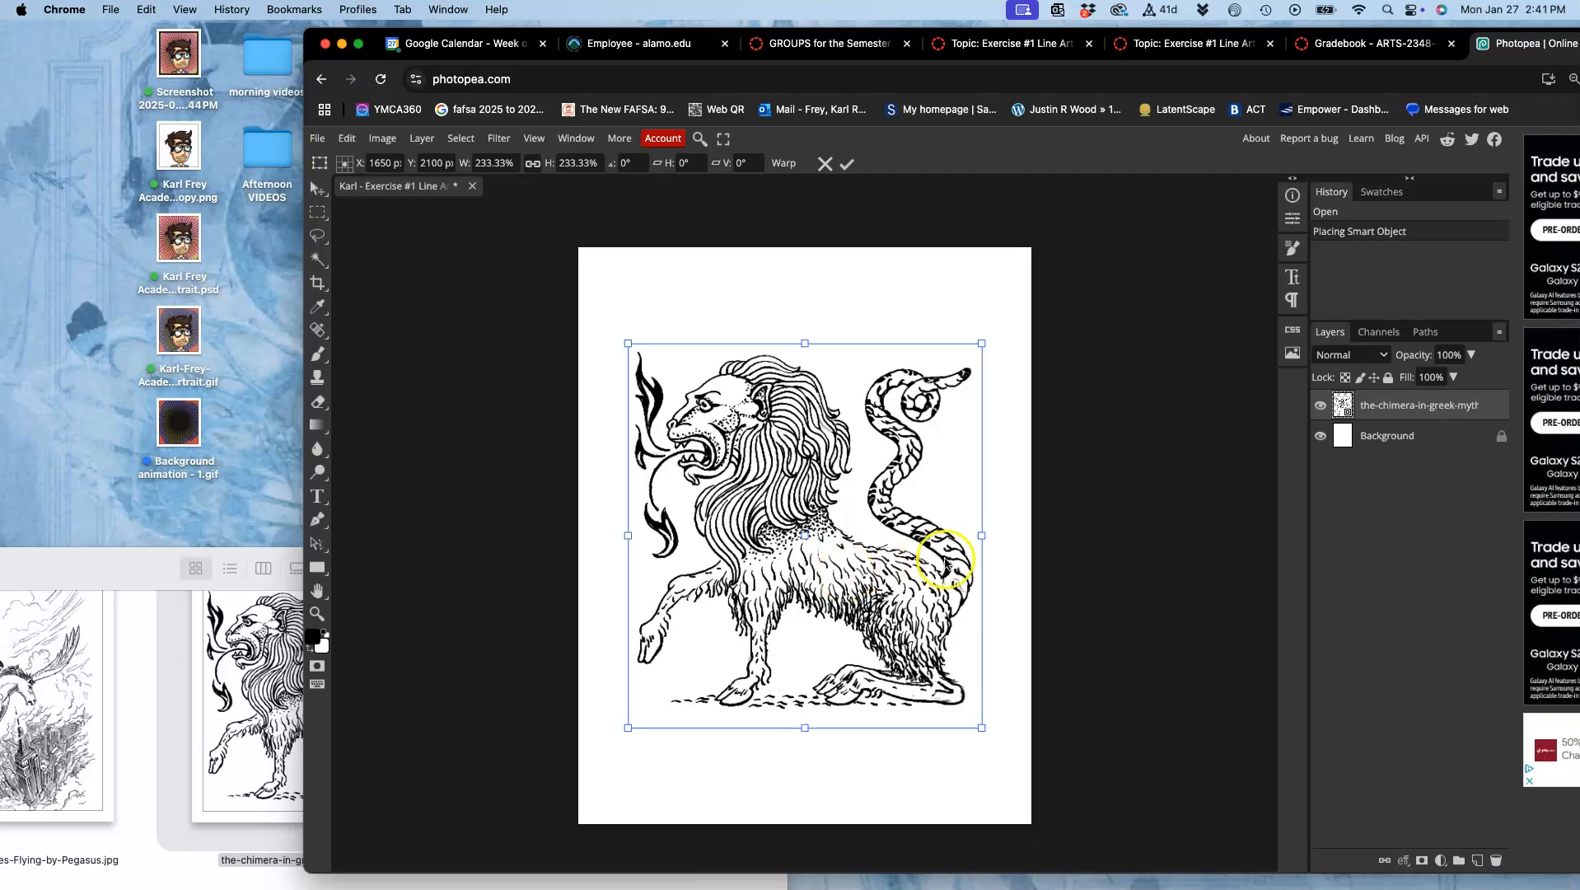
Rotate the placed chimera to about -16.4°, scale it proportionally to about 232% within the page, and apply the transform.
mouse_move(981, 342)
left_mouse_down()
mouse_move(1057, 255)
mouse_move(983, 314)
mouse_move(1055, 280)
mouse_move(949, 353)
mouse_move(1044, 187)
mouse_move(952, 352)
mouse_move(996, 319)
left_mouse_up()
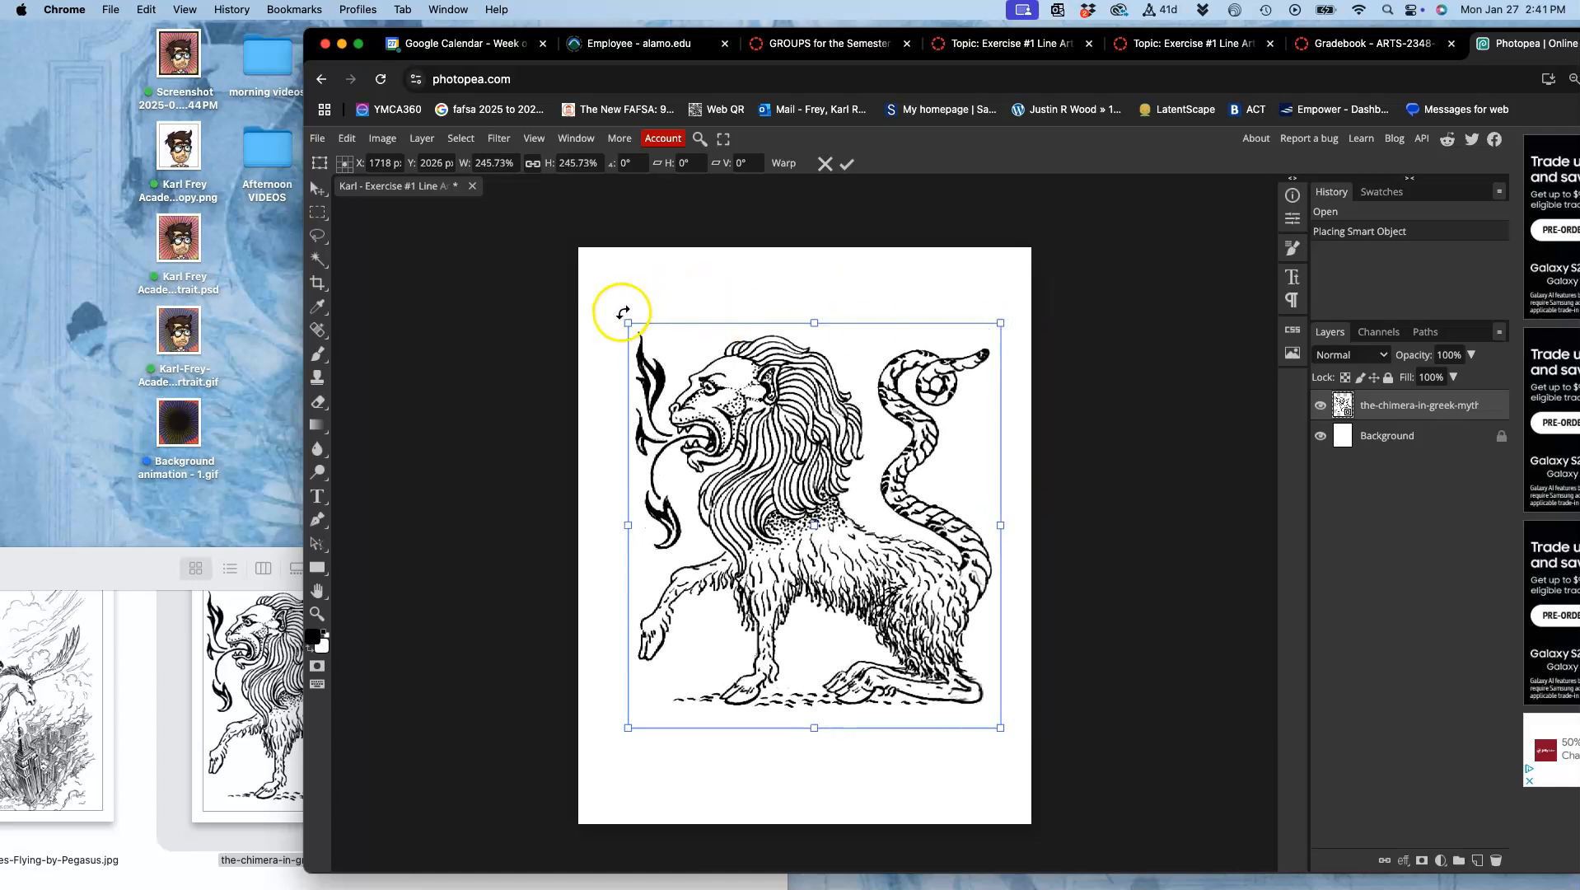
left_click_drag(623, 312, 596, 394)
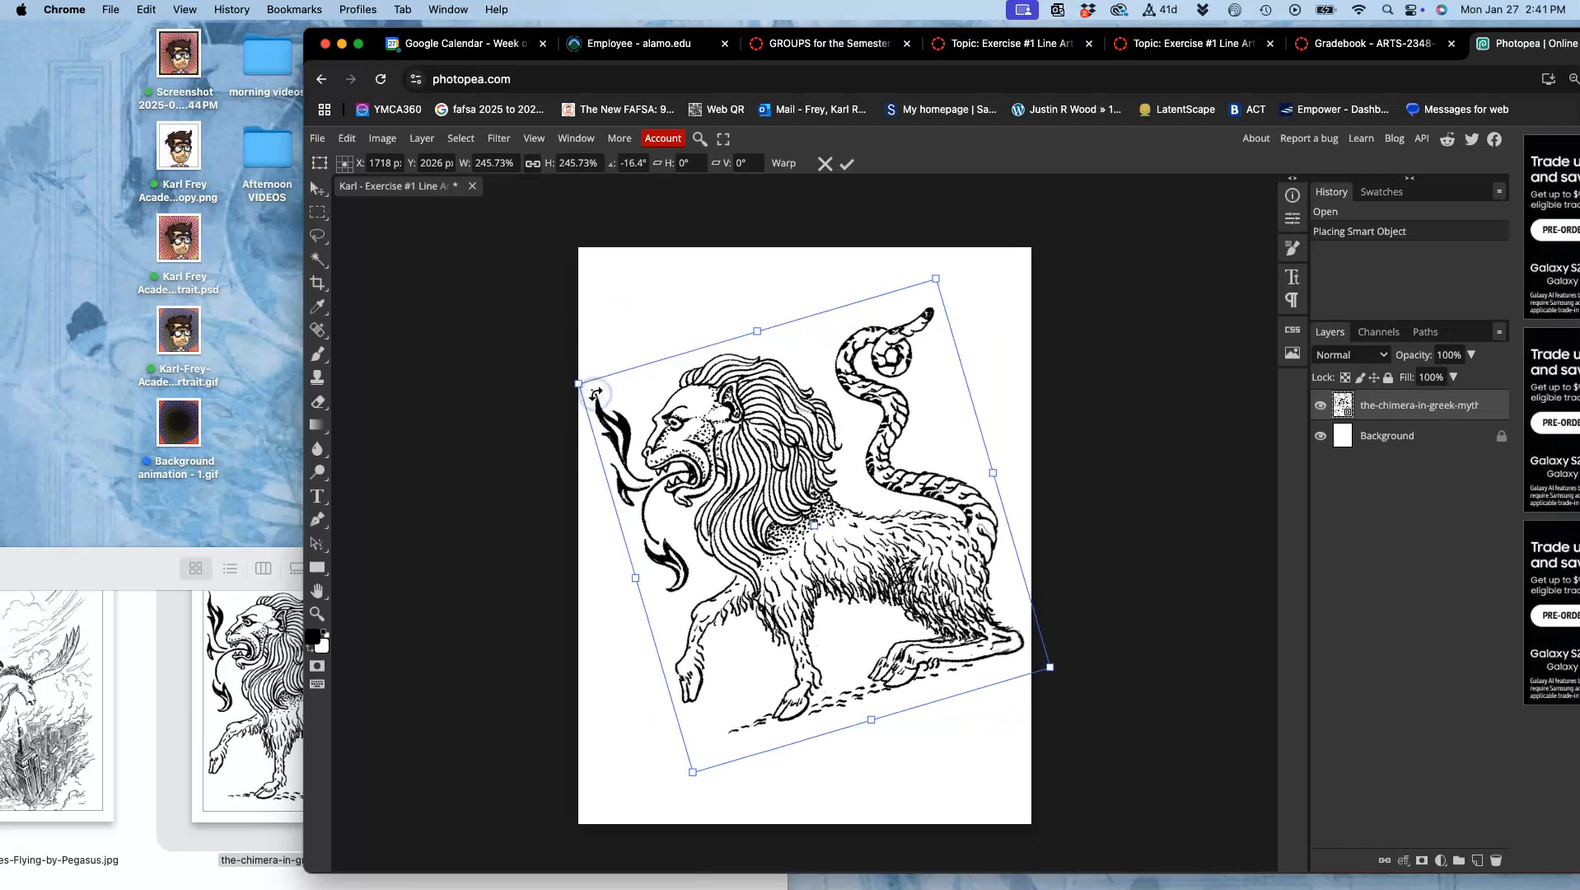
left_click_drag(931, 273, 909, 297)
left_click_drag(791, 459, 787, 447)
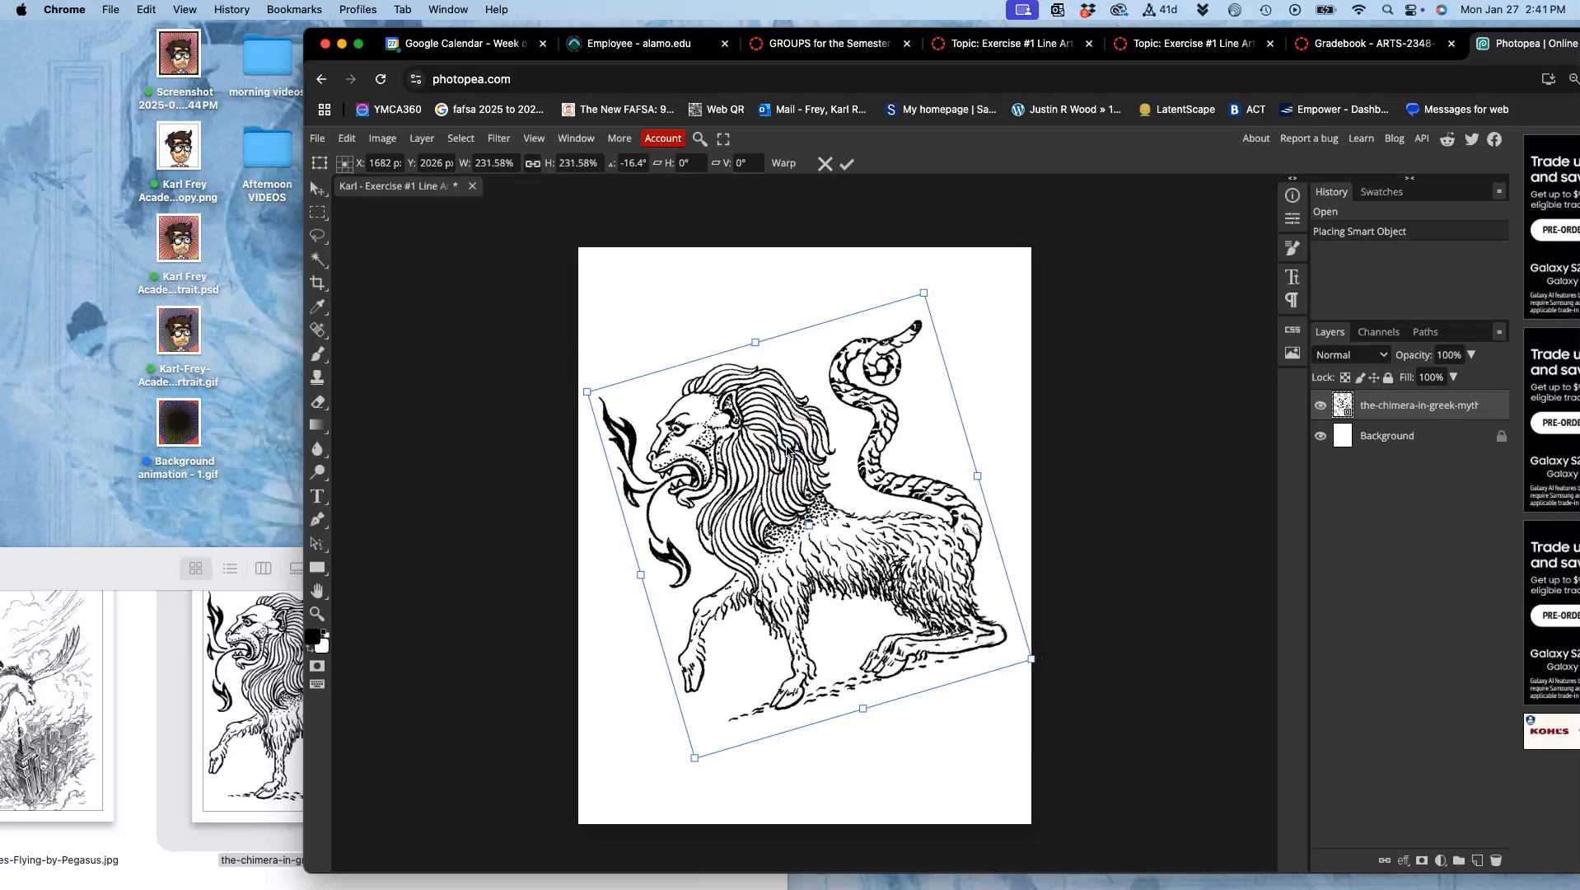
left_click(778, 437)
key("Return")
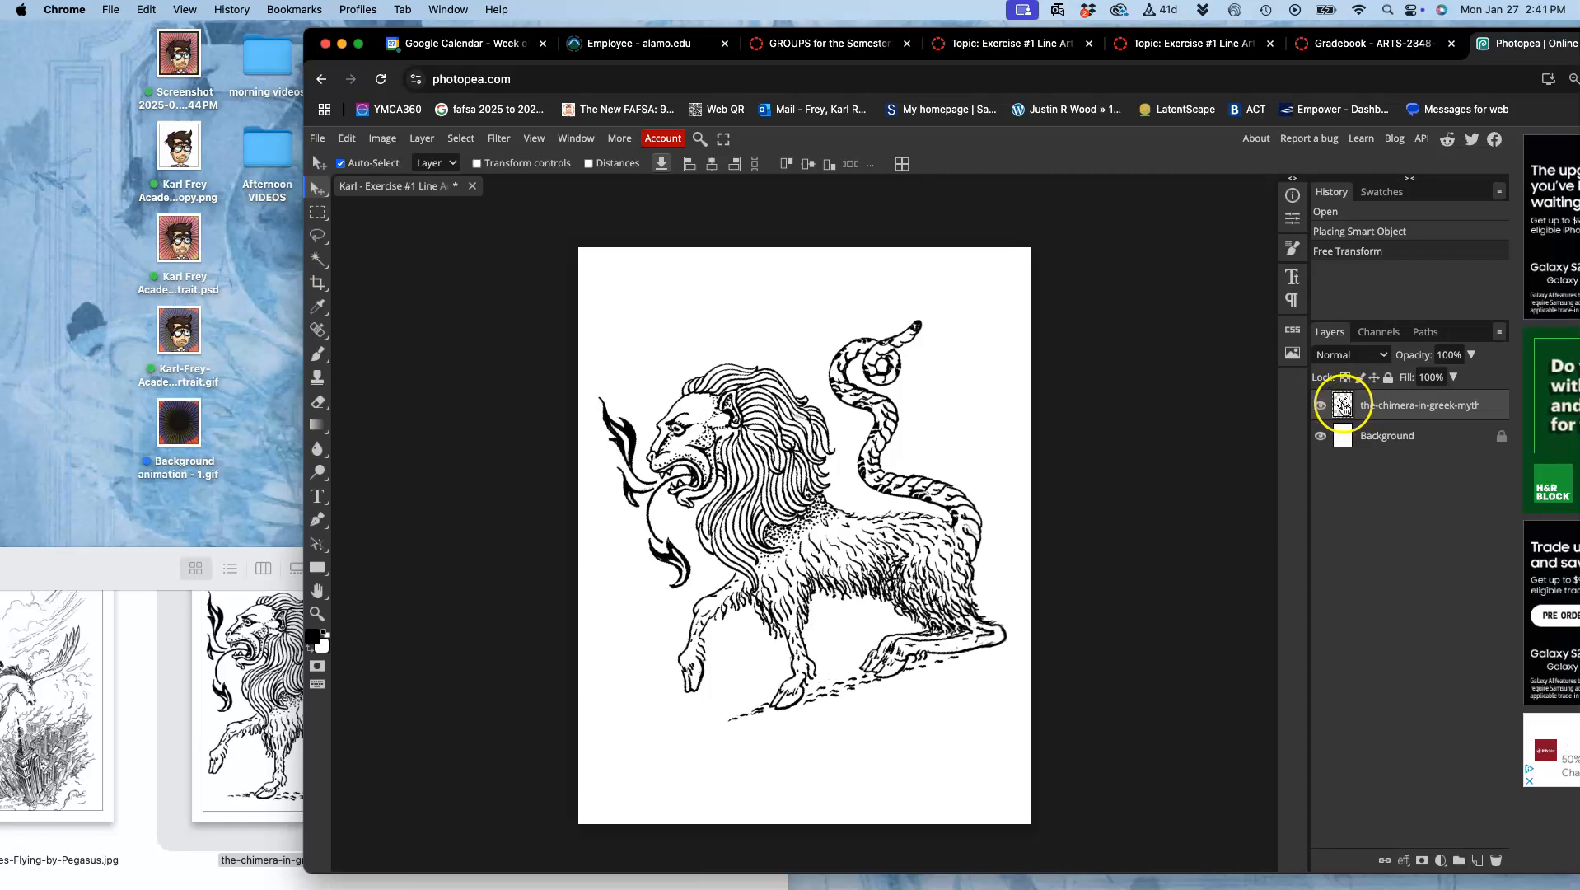
left_click_drag(1344, 409, 1345, 416)
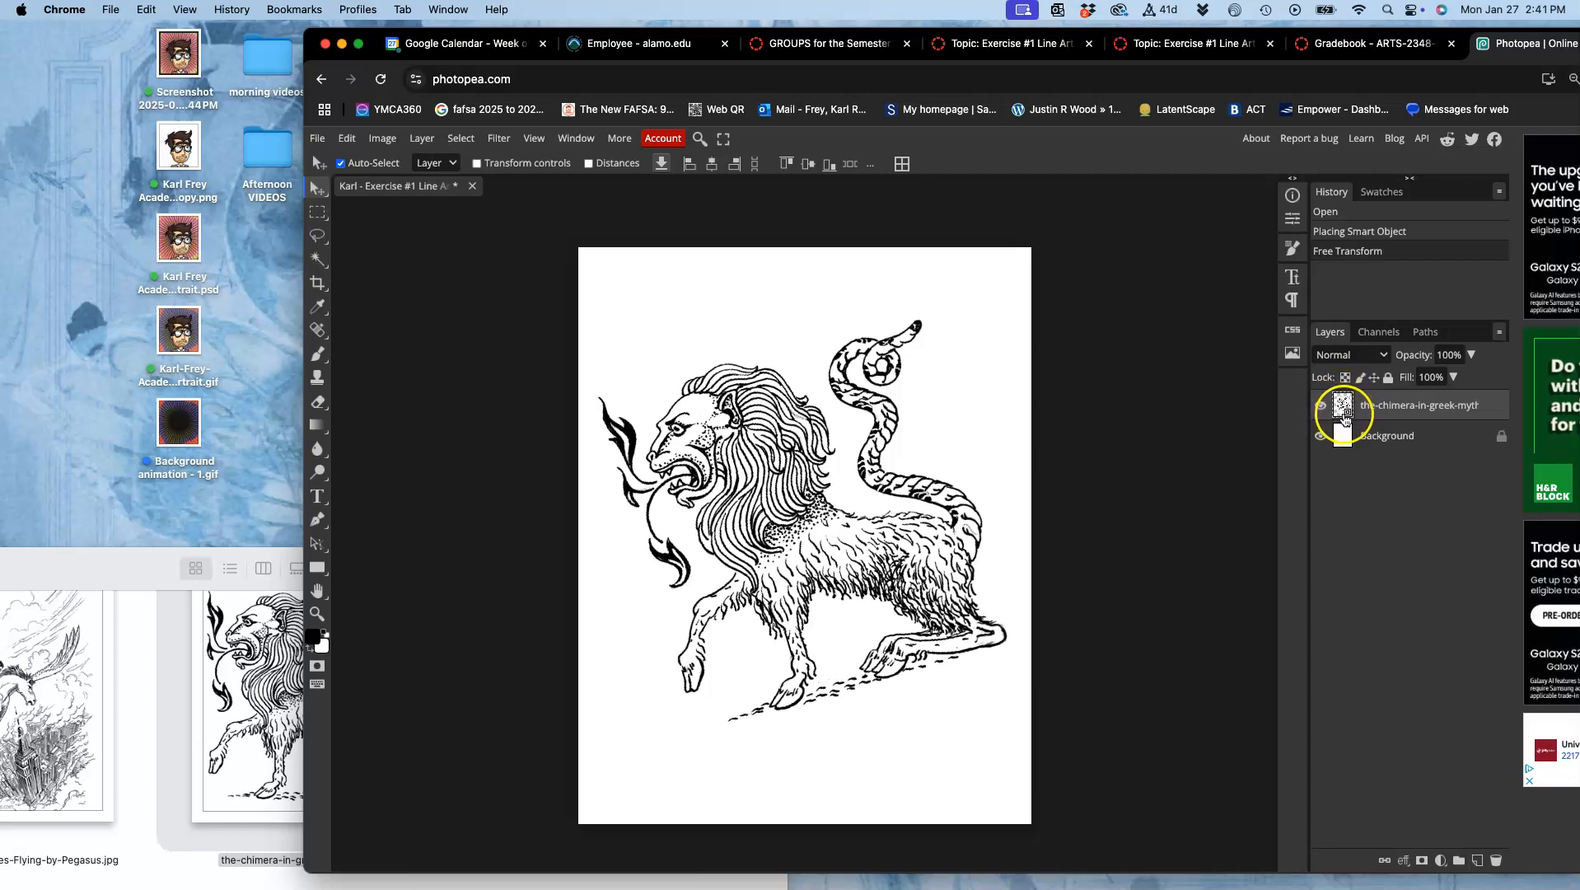